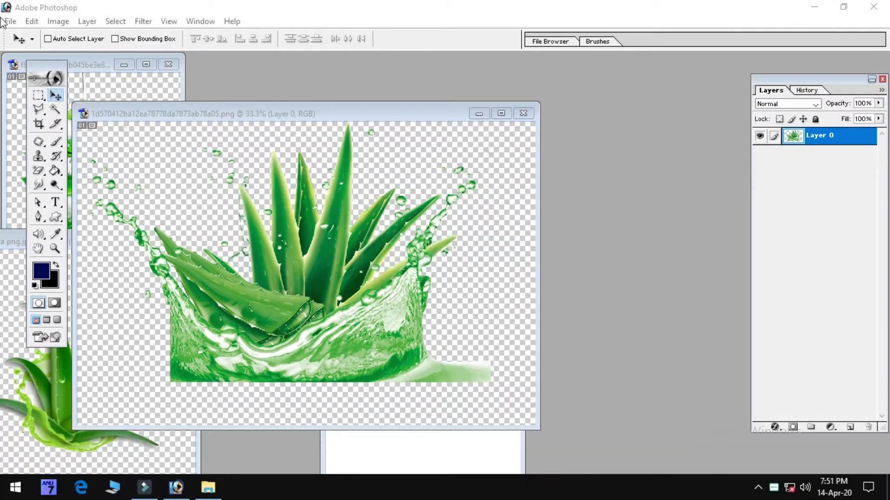
# Step: Create a 3 × 2 inch, 300 ppi document named 'ALOVERA JEL MOCKUP' and maximize its window
pyautogui.click(10, 21)
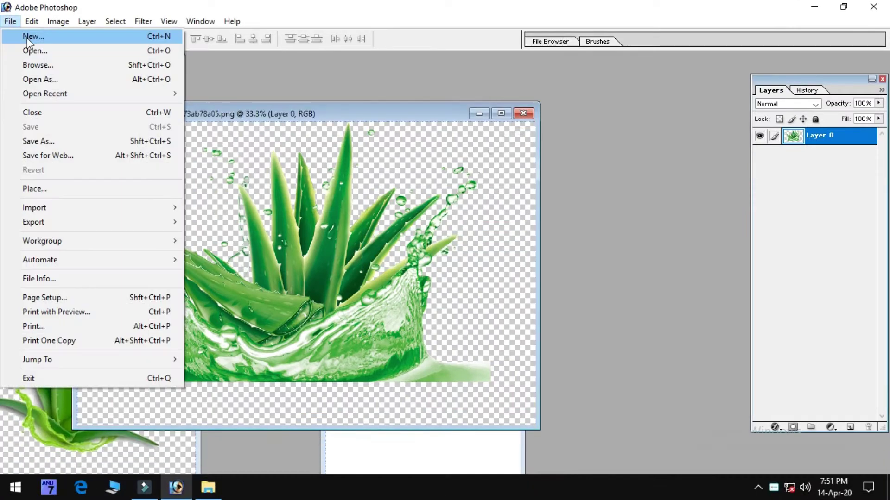
pyautogui.click(33, 36)
pyautogui.write('ALOVERA JEL MOCKUP')
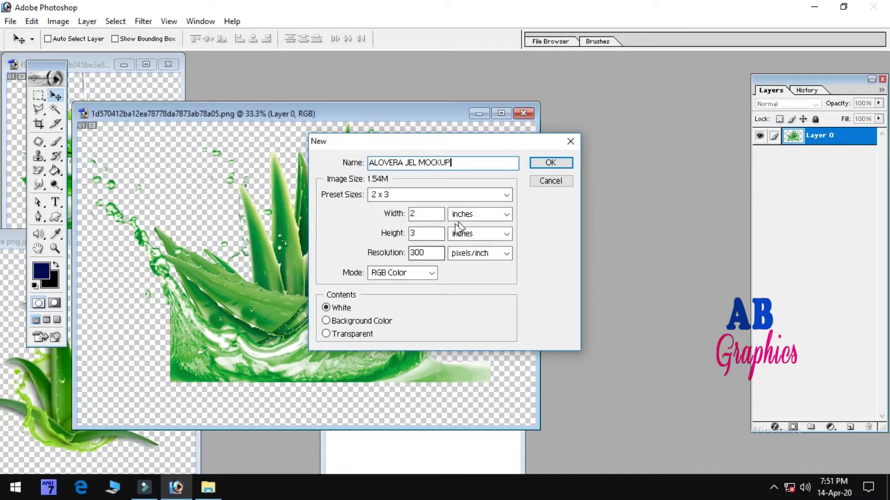
pyautogui.write('2')
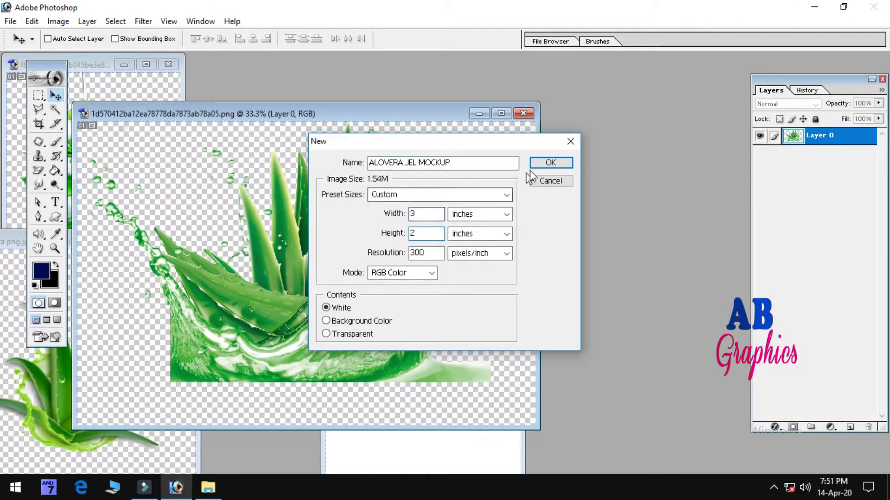
pyautogui.click(550, 163)
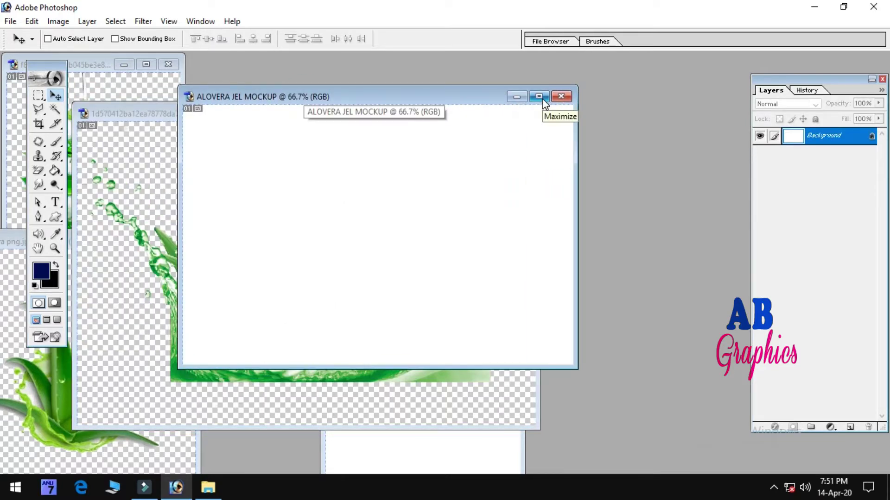
pyautogui.click(539, 96)
# Step: Select a full-height central strip and fill it with a bright green Solid Color layer
pyautogui.press('m')
pyautogui.click(850, 427)
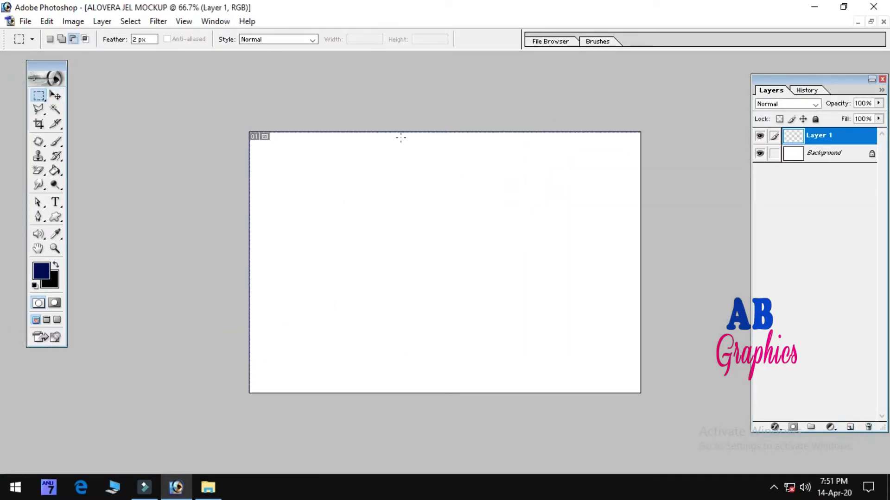
pyautogui.moveTo(368, 121); pyautogui.dragTo(514, 427)
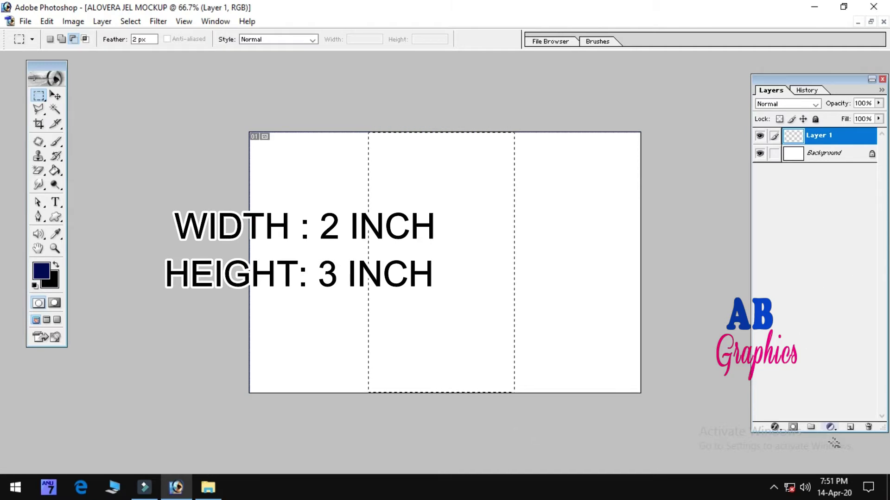
pyautogui.click(830, 427)
pyautogui.click(787, 214)
pyautogui.moveTo(787, 155); pyautogui.dragTo(787, 204)
pyautogui.click(771, 213)
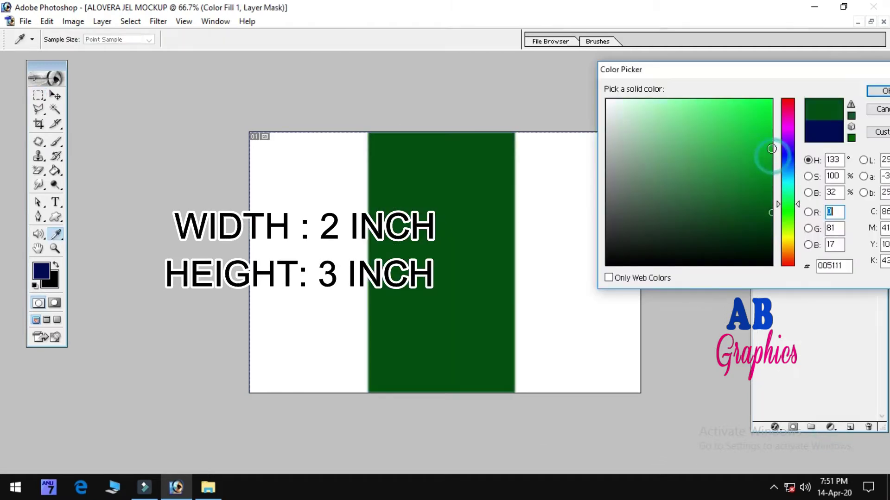
pyautogui.click(772, 149)
pyautogui.click(883, 90)
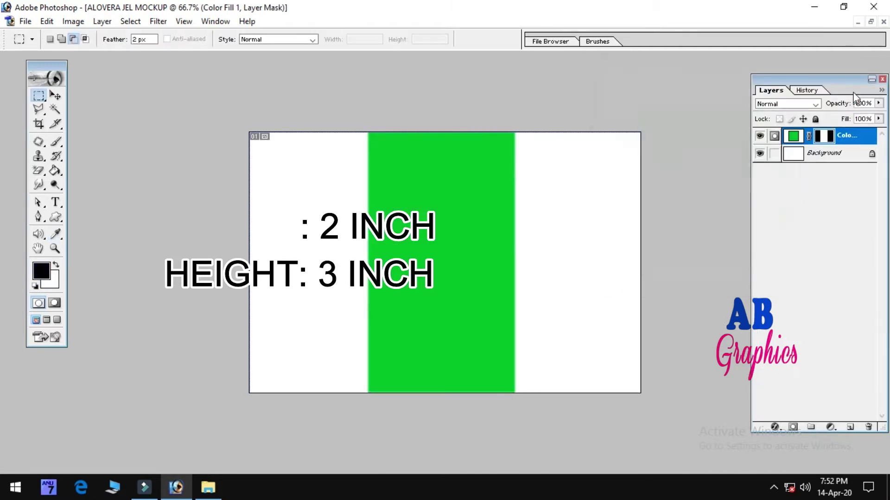
# Step: Convert the Background into Layer 0 and duplicate it
pyautogui.click(817, 154)
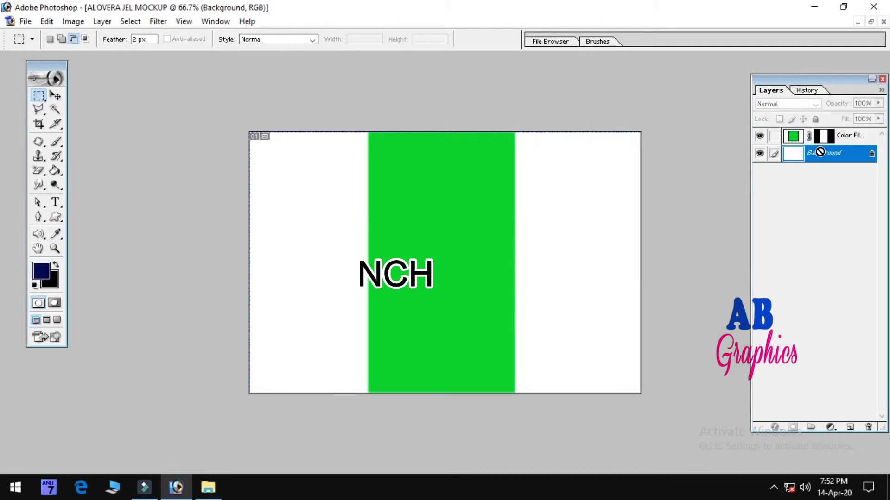
pyautogui.doubleClick(869, 156)
pyautogui.click(530, 225)
pyautogui.hotkey('ctrl', 'j')
# Step: Delete the side areas from the Layer 0 copy, hide Layer 0, and select the green fill layer
pyautogui.click(37, 95)
pyautogui.write('0')
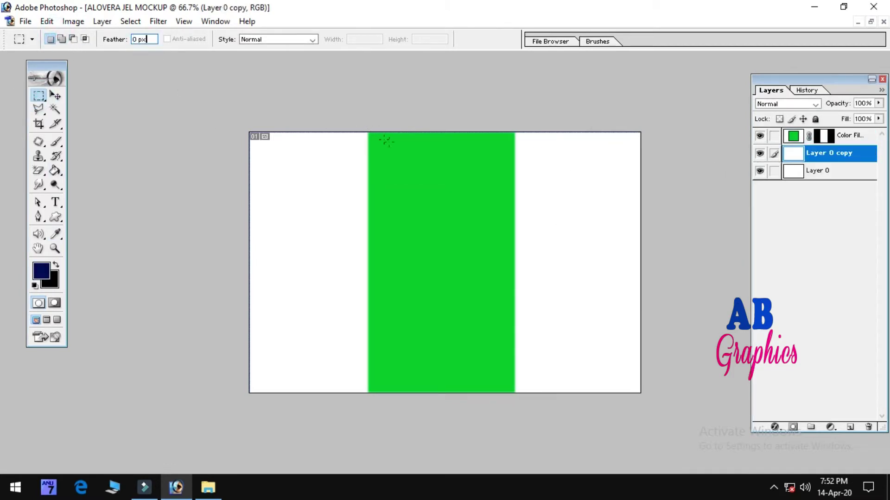
pyautogui.click(760, 136)
pyautogui.hotkey('ctrl', 'shift', 'i')
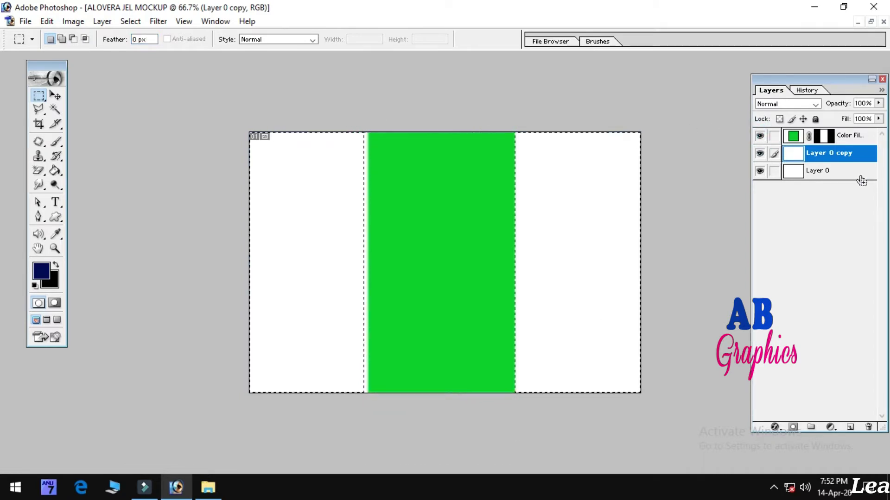
pyautogui.click(759, 170)
pyautogui.press('Delete')
pyautogui.hotkey('ctrl', 'd')
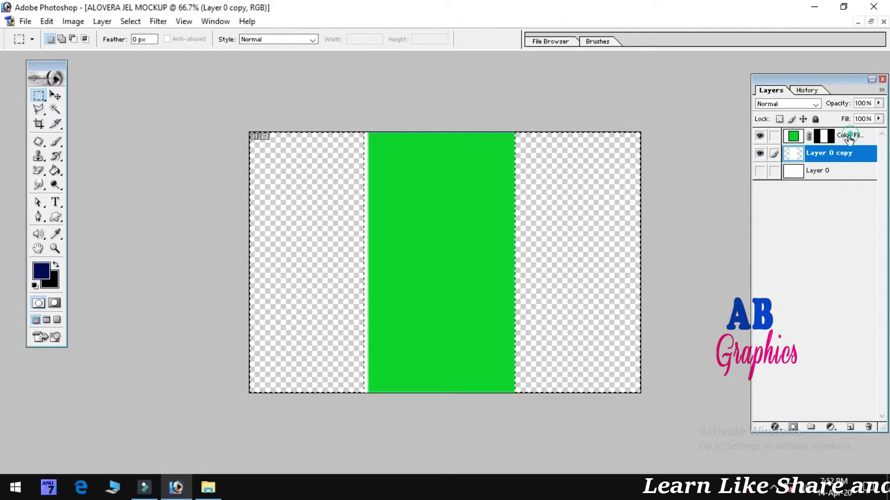
pyautogui.click(845, 139)
pyautogui.rightClick(845, 143)
# Step: Delete the green Color Fill layer, load the central strip selection and add a Gradient fill
pyautogui.click(802, 196)
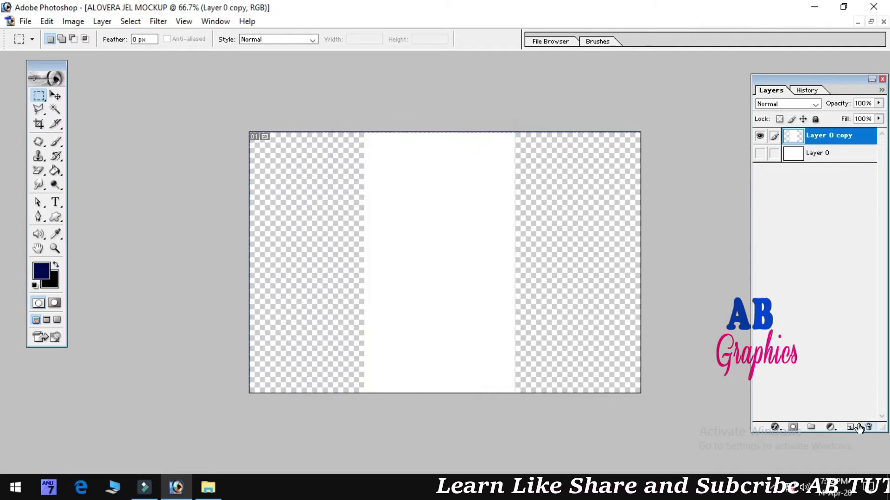
pyautogui.click(849, 427)
pyautogui.keyDown('ctrl'); pyautogui.click(793, 153); pyautogui.keyUp('ctrl')
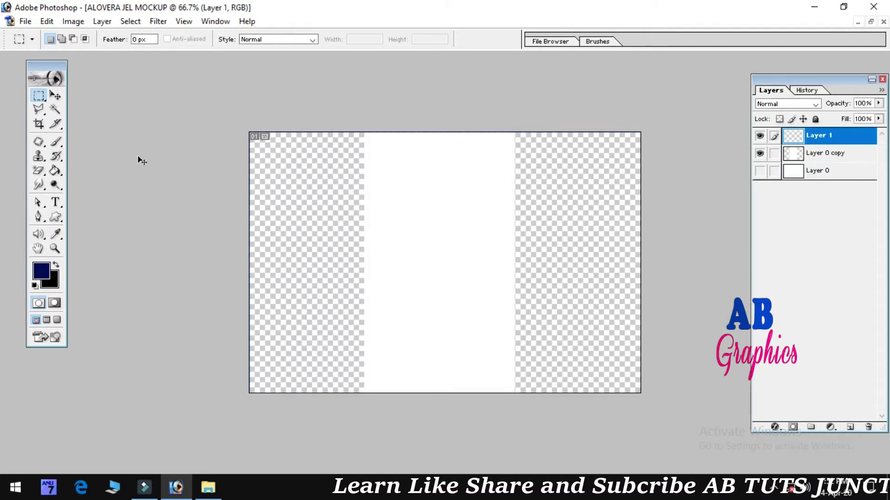
pyautogui.click(832, 429)
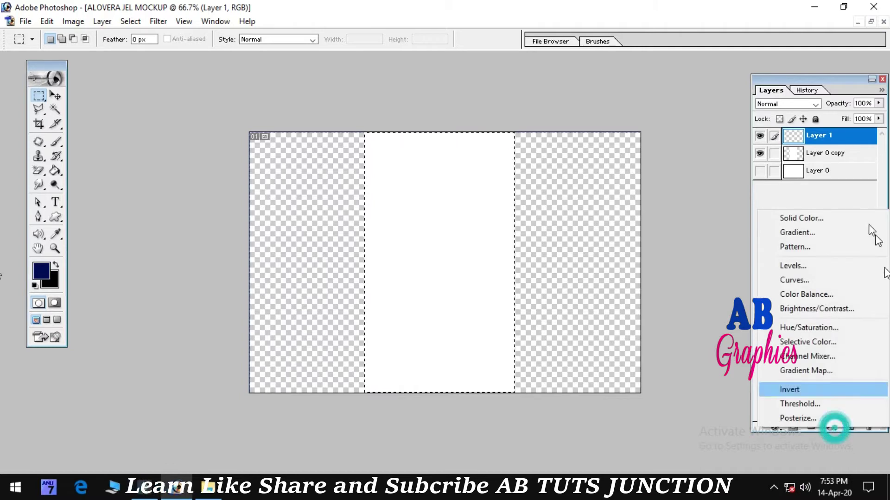
pyautogui.click(808, 234)
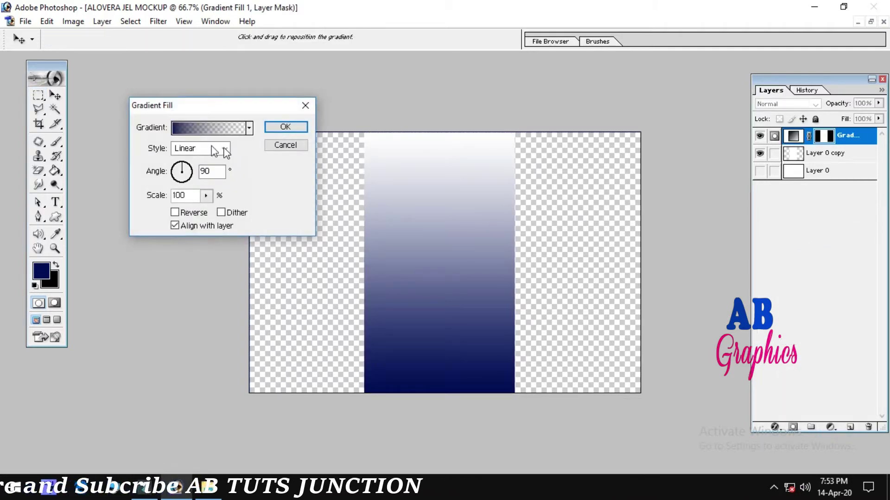
# Step: Starting from the Black, White preset, set the left gradient stop to green and the right to light green
pyautogui.click(207, 129)
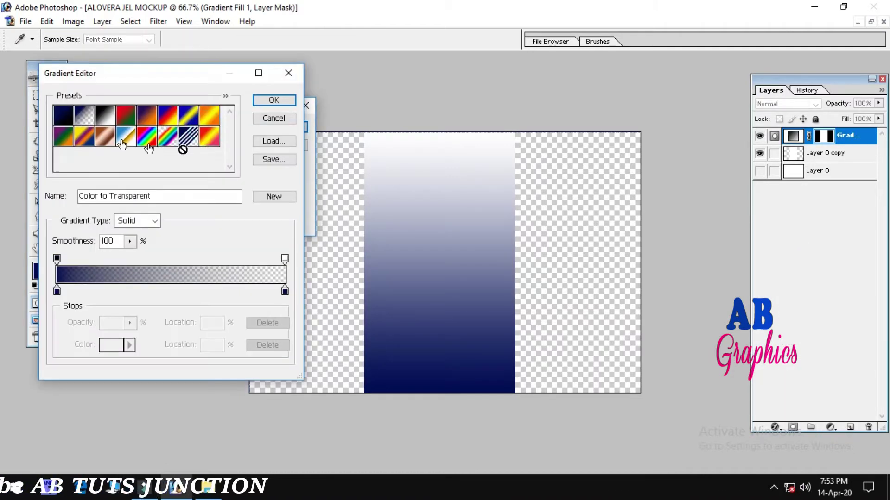
pyautogui.click(104, 117)
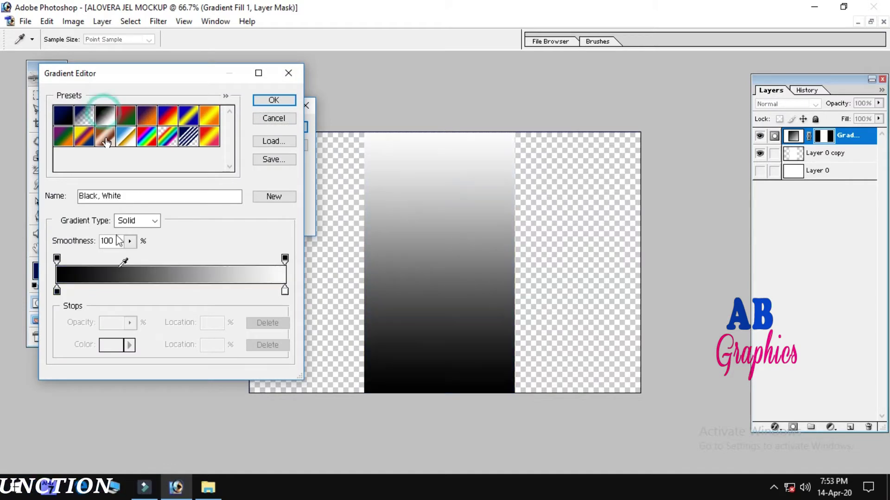
pyautogui.doubleClick(57, 292)
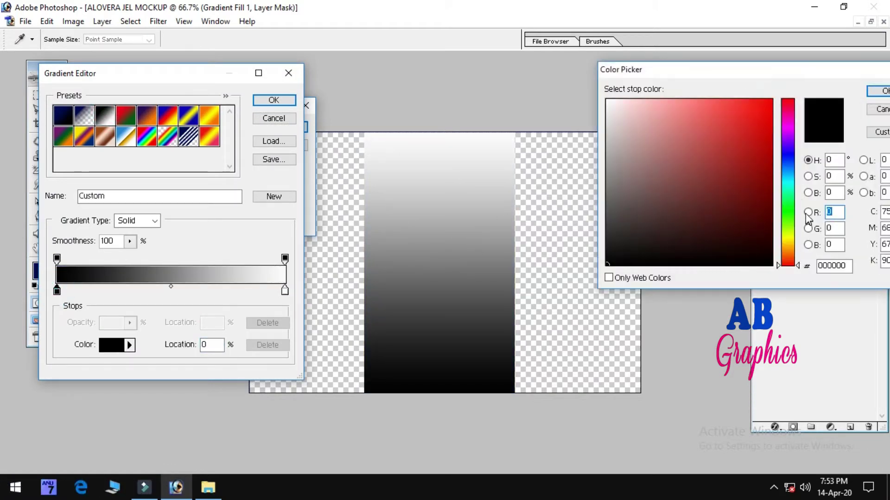
pyautogui.moveTo(785, 193); pyautogui.dragTo(784, 206)
pyautogui.click(766, 179)
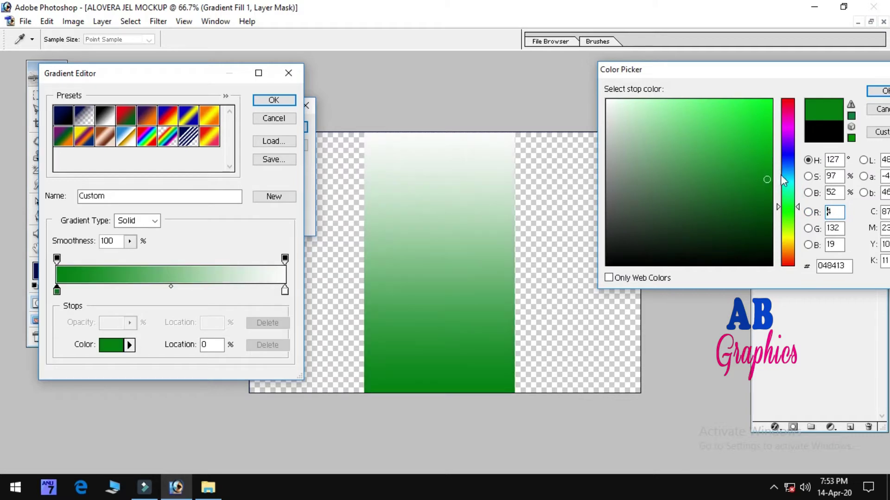
pyautogui.click(874, 92)
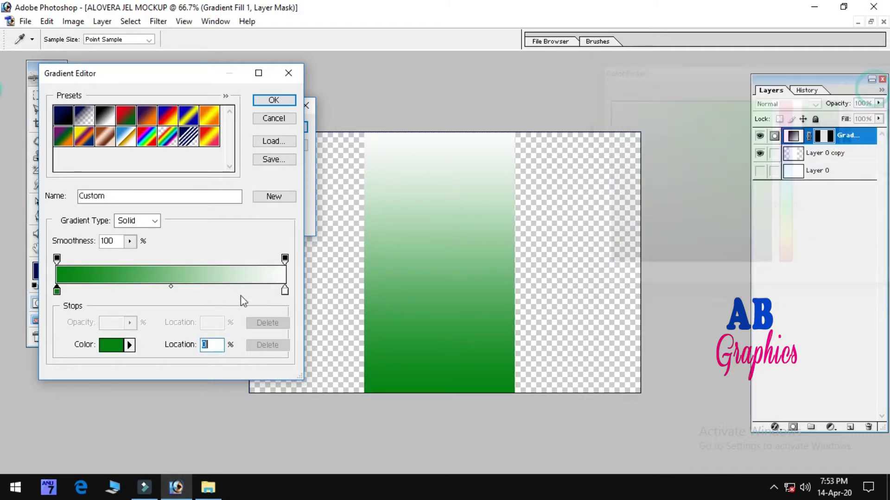
pyautogui.doubleClick(284, 291)
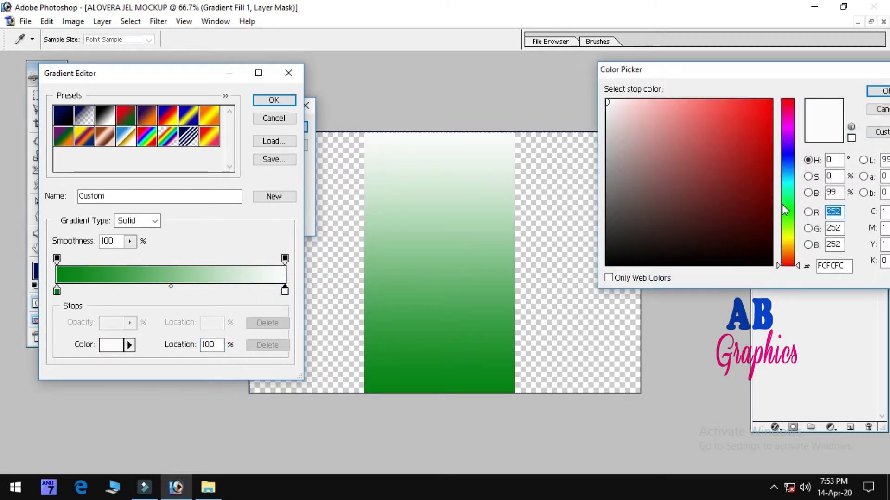
pyautogui.click(787, 205)
pyautogui.click(728, 146)
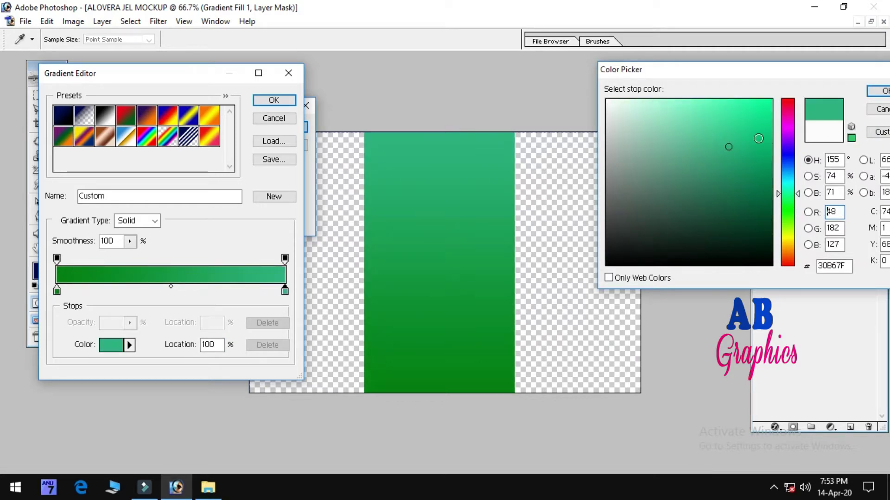
pyautogui.click(763, 157)
pyautogui.click(874, 92)
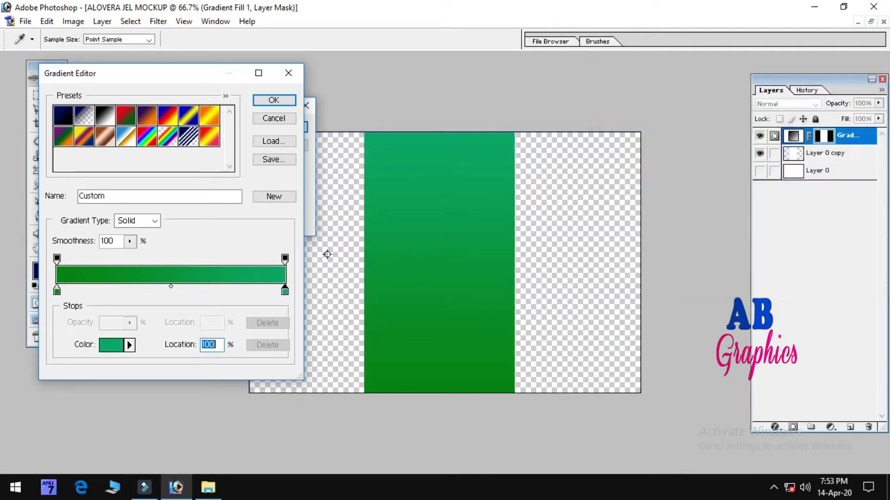
# Step: Deepen the left stop's green and apply the dark-to-light green vertical gradient
pyautogui.doubleClick(56, 291)
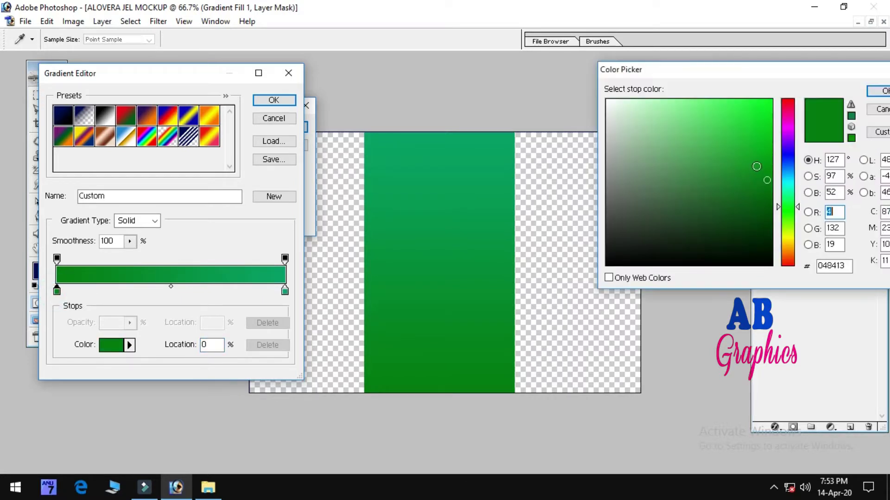
pyautogui.click(754, 182)
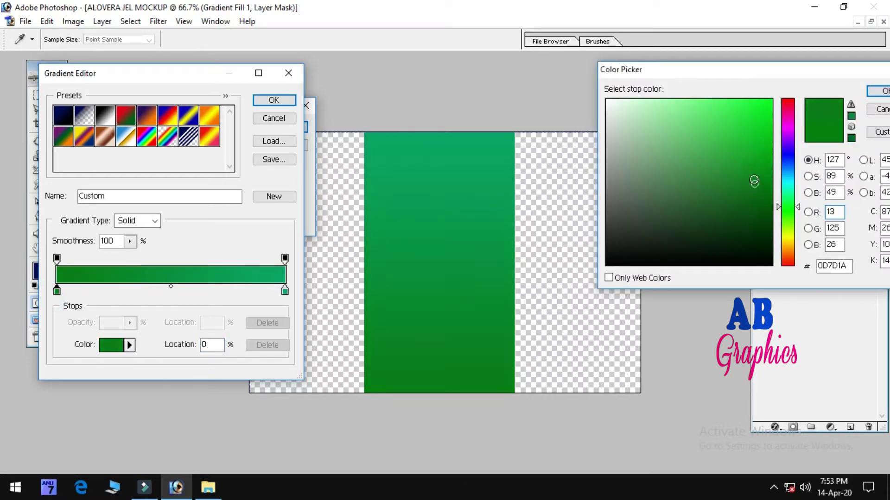
pyautogui.moveTo(754, 181); pyautogui.dragTo(758, 188)
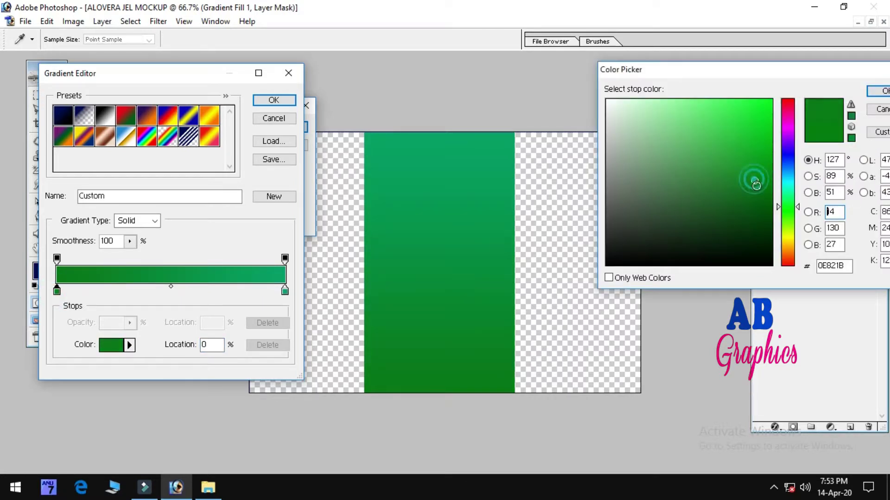
pyautogui.click(866, 93)
pyautogui.click(273, 101)
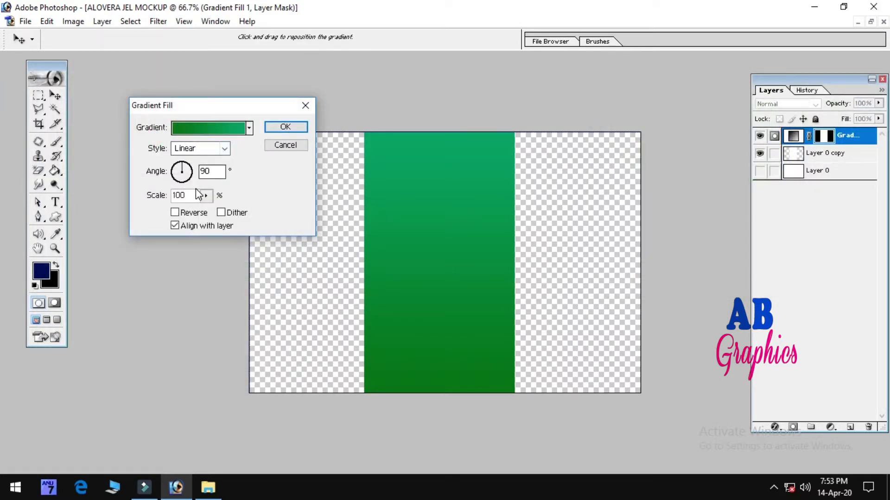
pyautogui.click(305, 127)
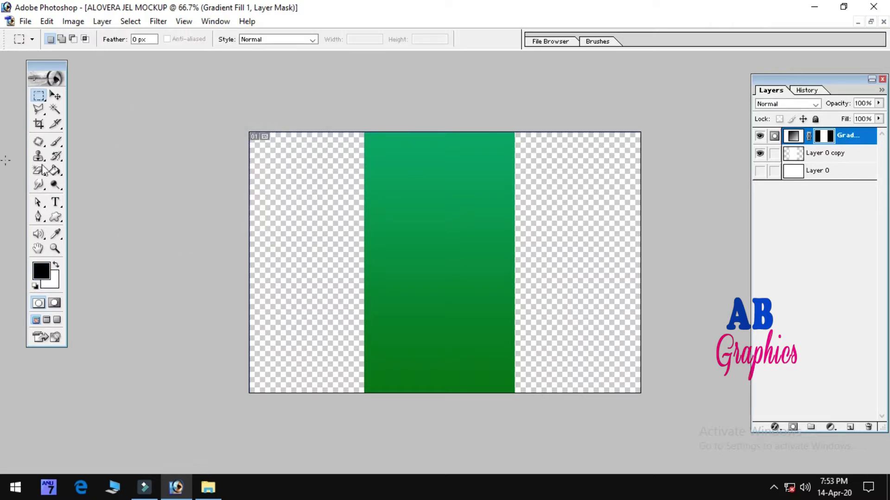
pyautogui.click(202, 495)
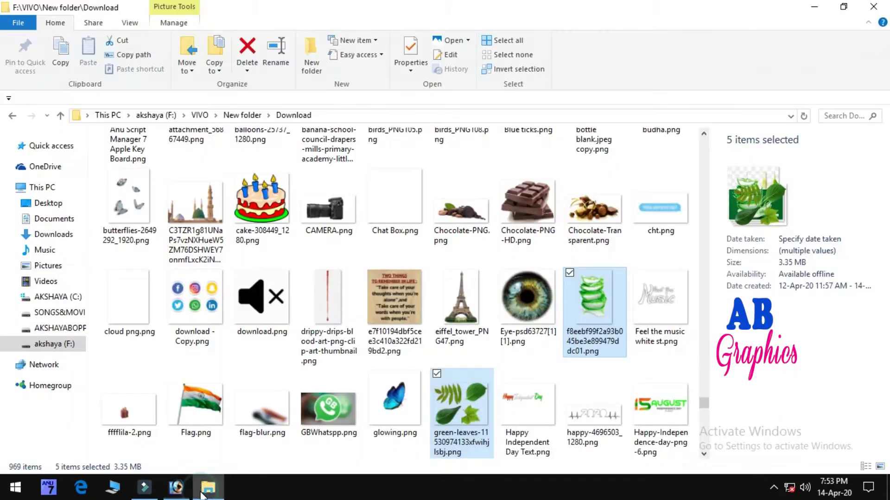
pyautogui.click(52, 94)
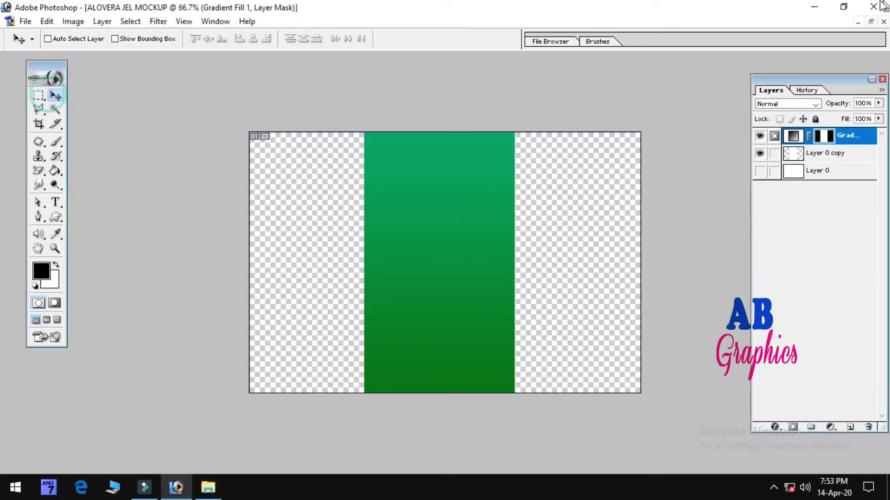
# Step: Drag the aloe splash PNG into the mockup document as a new layer
pyautogui.click(871, 22)
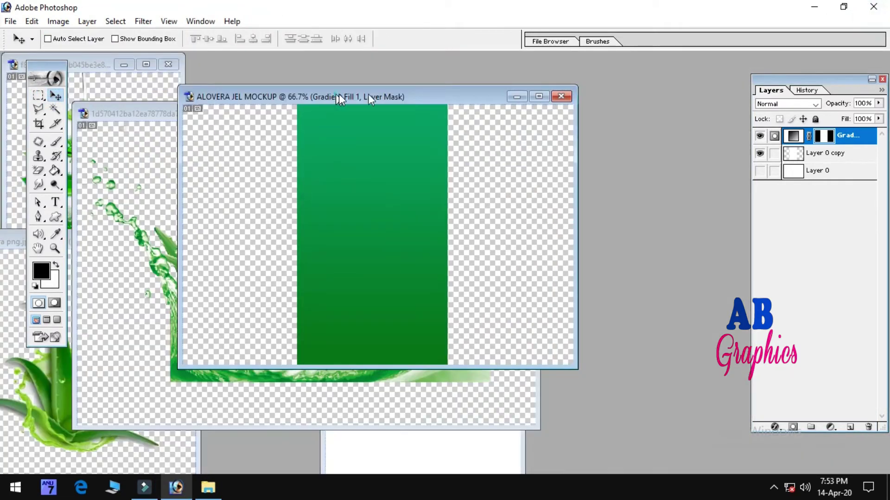
pyautogui.moveTo(369, 98); pyautogui.dragTo(515, 70)
pyautogui.click(294, 165)
pyautogui.moveTo(272, 353); pyautogui.dragTo(565, 234)
pyautogui.click(685, 68)
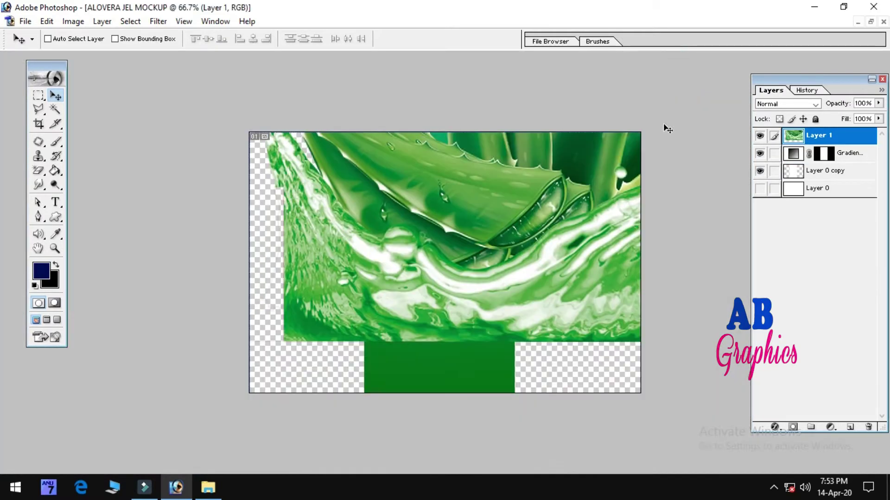
# Step: Scale the aloe splash to about 12% and place it at the bottom of the green panel
pyautogui.hotkey('ctrl', 't')
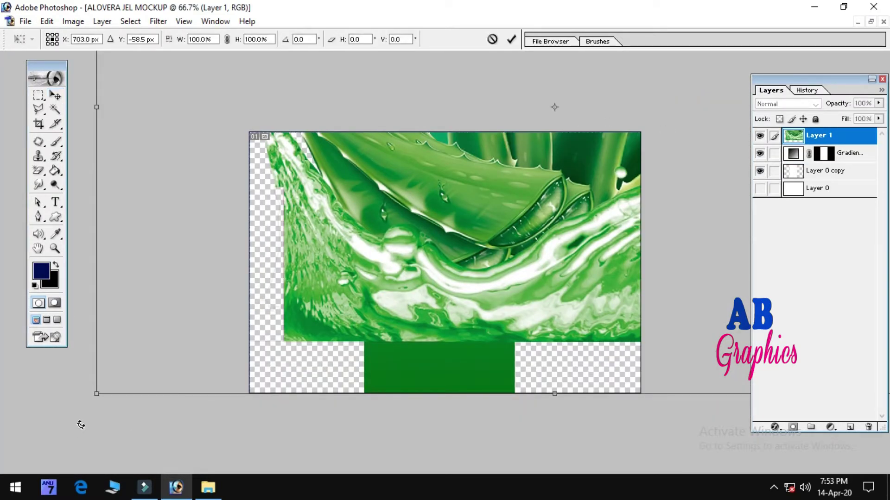
pyautogui.moveTo(96, 395); pyautogui.dragTo(368, 227)
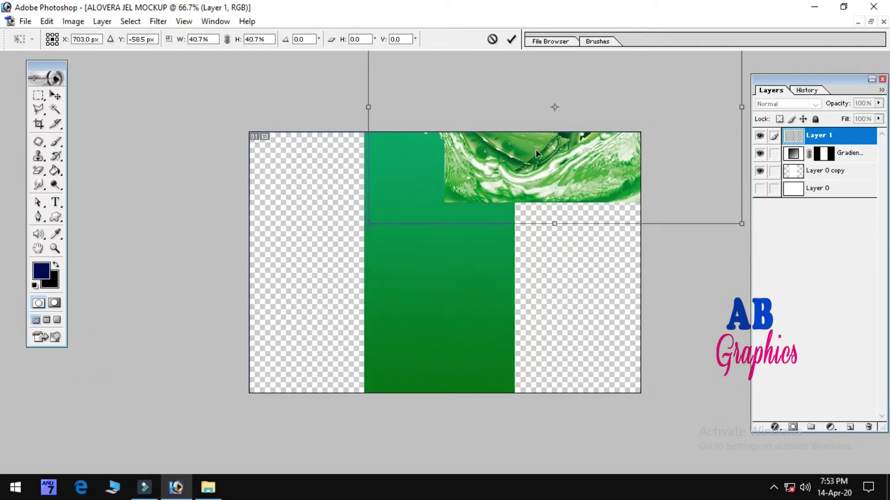
pyautogui.moveTo(463, 218); pyautogui.dragTo(331, 338)
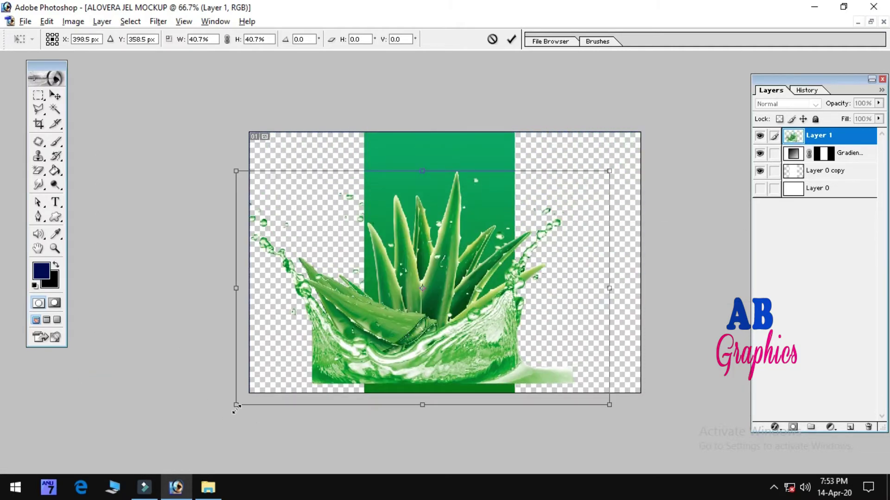
pyautogui.moveTo(236, 404); pyautogui.dragTo(317, 358)
pyautogui.moveTo(382, 303); pyautogui.dragTo(435, 371)
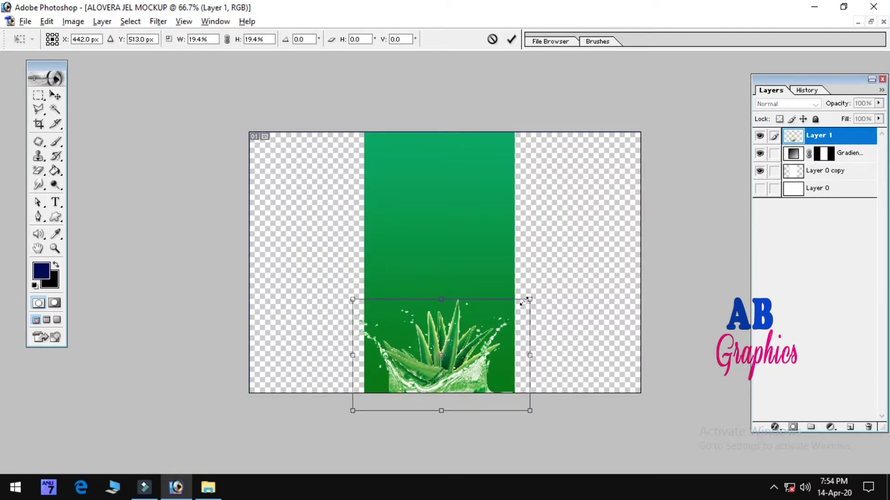
pyautogui.moveTo(514, 325)
pyautogui.mouseDown()
pyautogui.moveTo(504, 337)
pyautogui.moveTo(507, 318)
pyautogui.mouseUp()
pyautogui.press('Return')
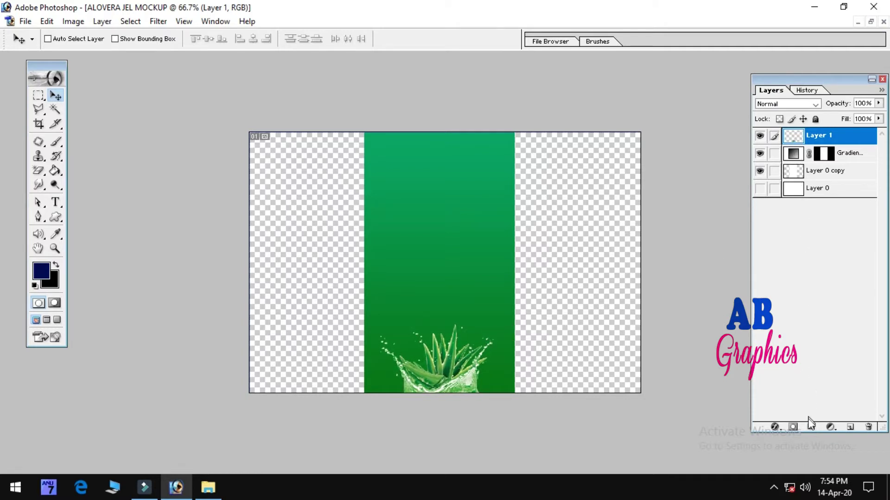
# Step: Add an unlinked layer mask to the aloe splash and set the Brush to 62% opacity
pyautogui.click(792, 427)
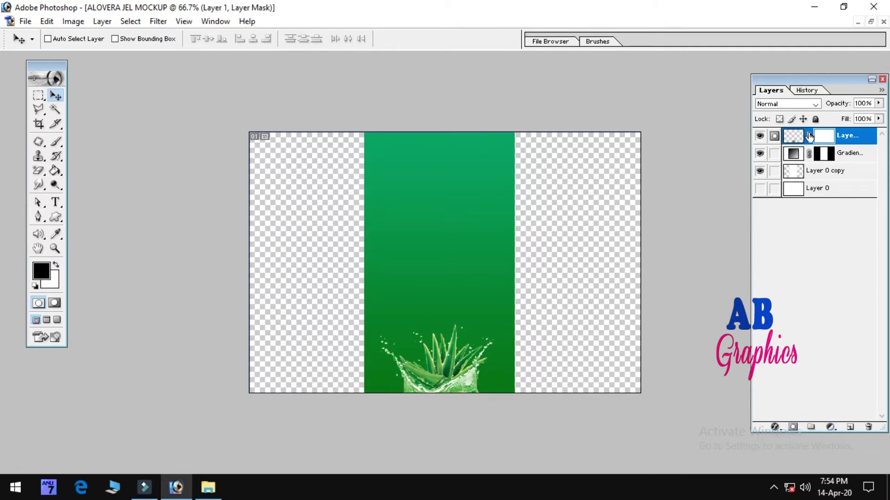
pyautogui.click(809, 135)
pyautogui.click(56, 141)
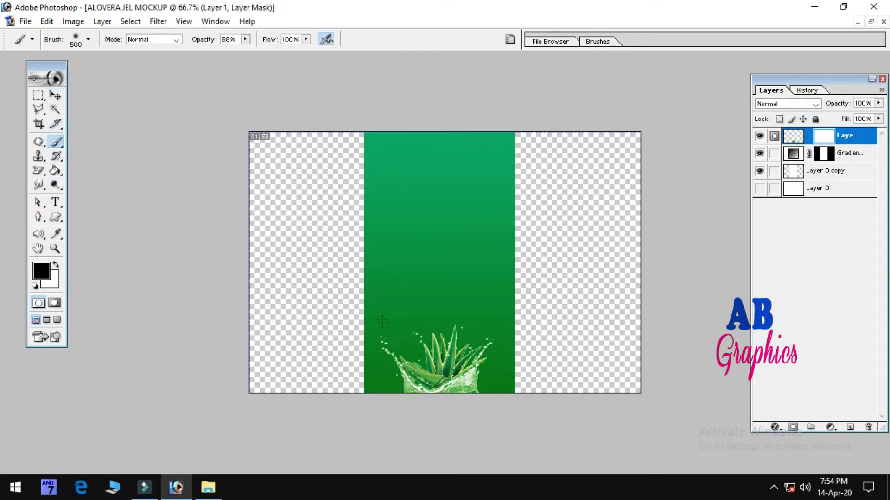
pyautogui.moveTo(381, 338); pyautogui.dragTo(371, 387)
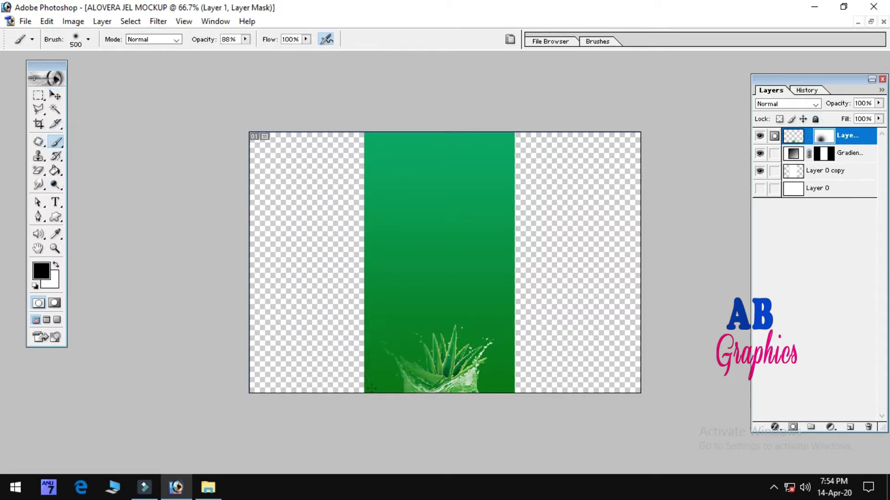
pyautogui.hotkey('ctrl', 'z')
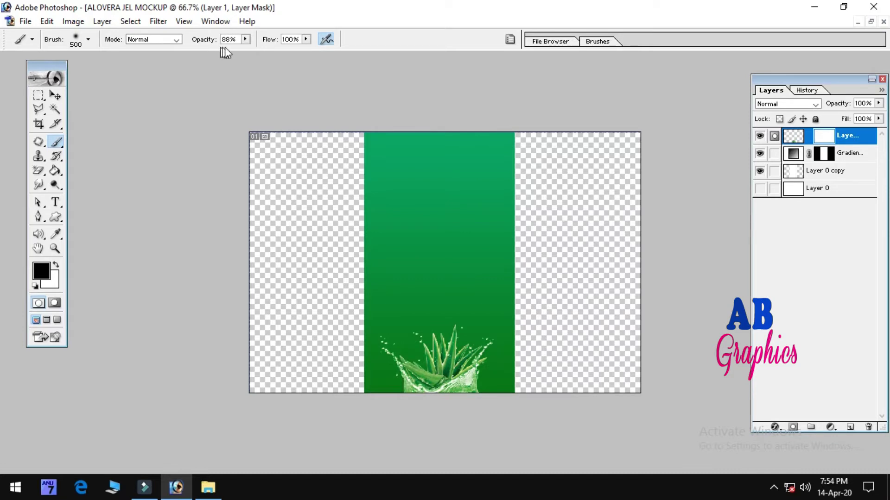
pyautogui.click(245, 39)
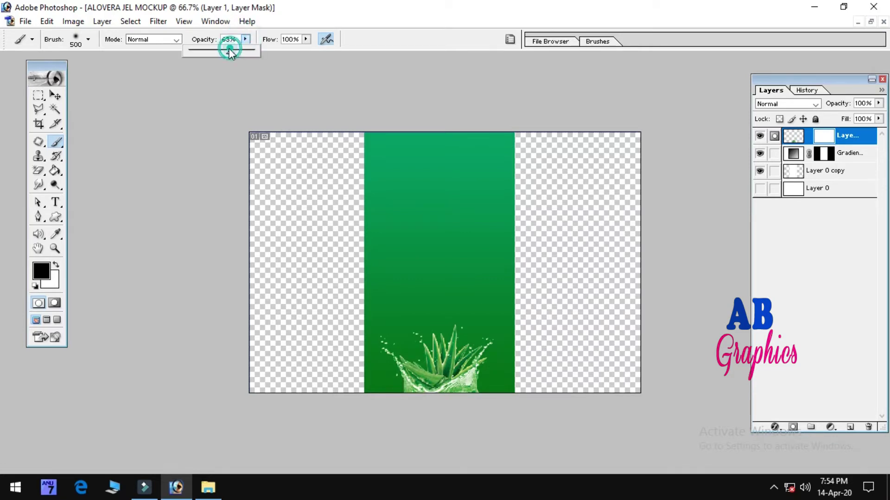
pyautogui.moveTo(230, 52); pyautogui.dragTo(230, 52)
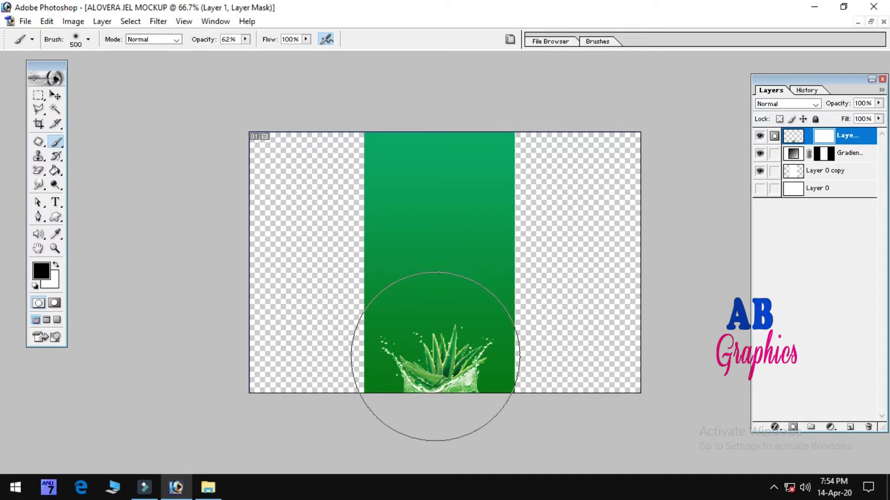
# Step: With a smaller brush, paint out the splash's lower-left and lower-right edges on the mask
pyautogui.press('[')
pyautogui.press('[')
pyautogui.press('[')
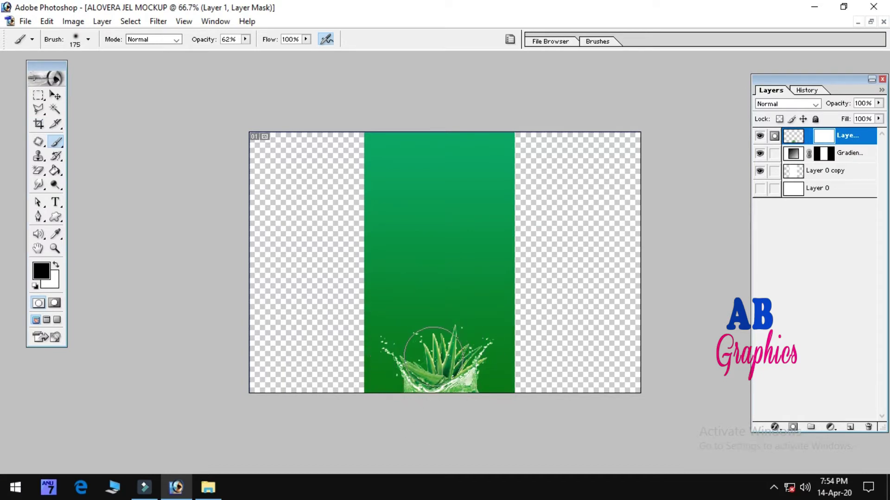
pyautogui.hotkey('ctrl', '+')
pyautogui.hotkey('ctrl', '+')
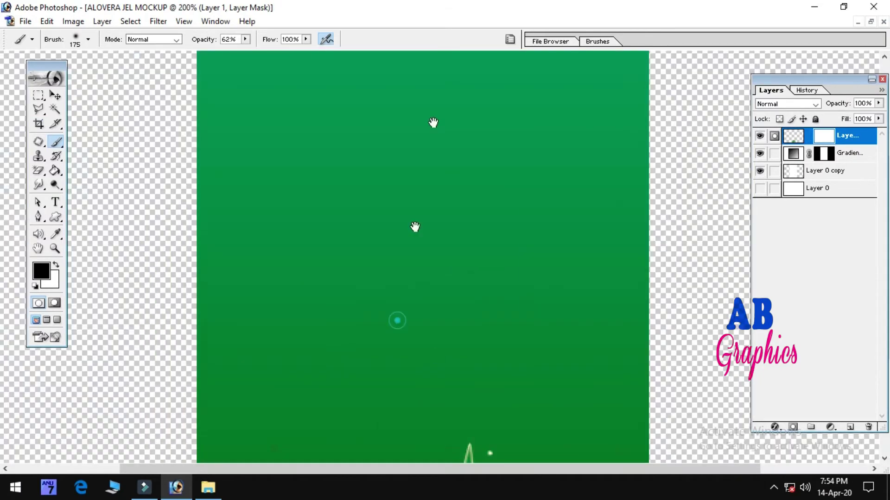
pyautogui.moveTo(415, 227); pyautogui.dragTo(465, 44)
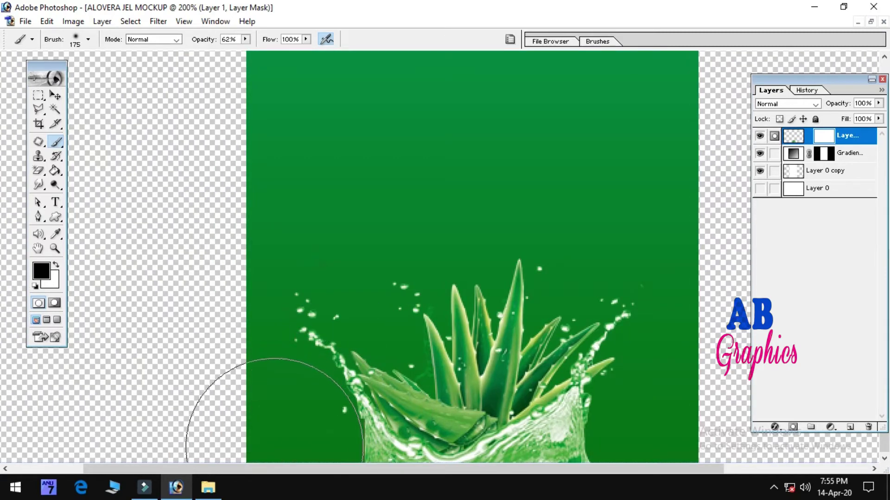
pyautogui.click(276, 448)
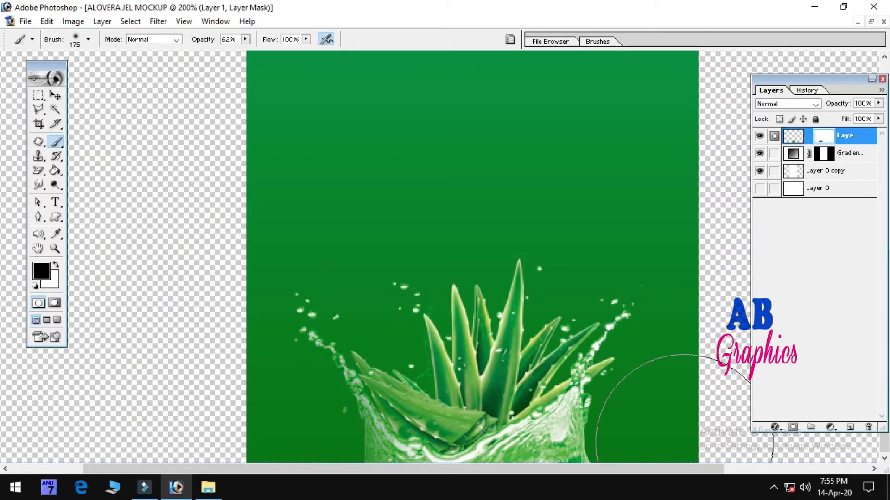
pyautogui.click(682, 442)
pyautogui.hotkey('ctrl', '-')
pyautogui.hotkey('ctrl', '-')
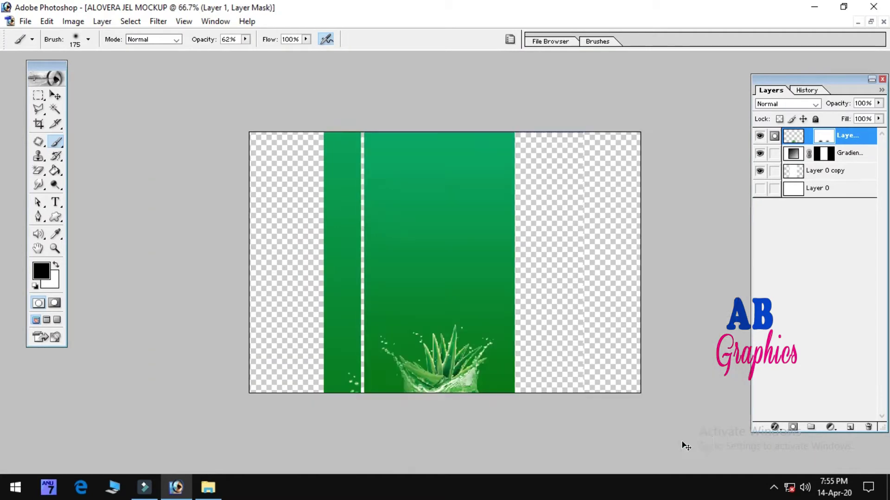
pyautogui.click(793, 135)
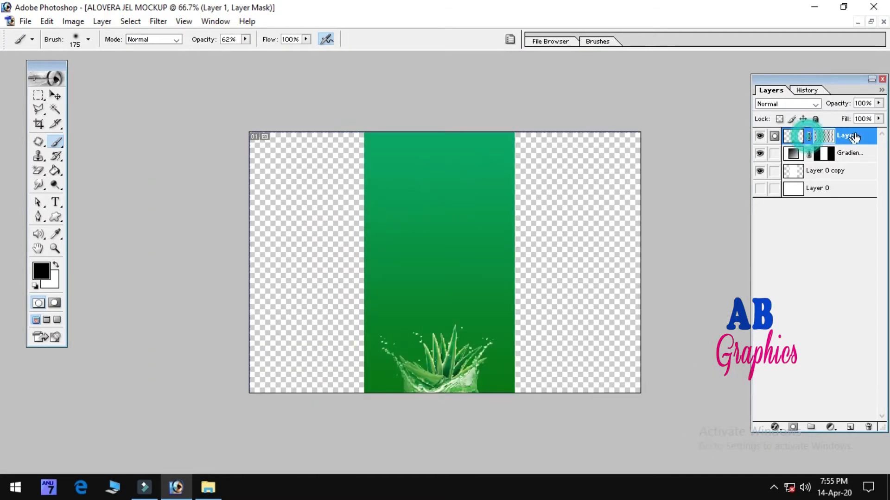
# Step: Drag the aloe slice stack image into the mockup as Layer 2
pyautogui.click(55, 95)
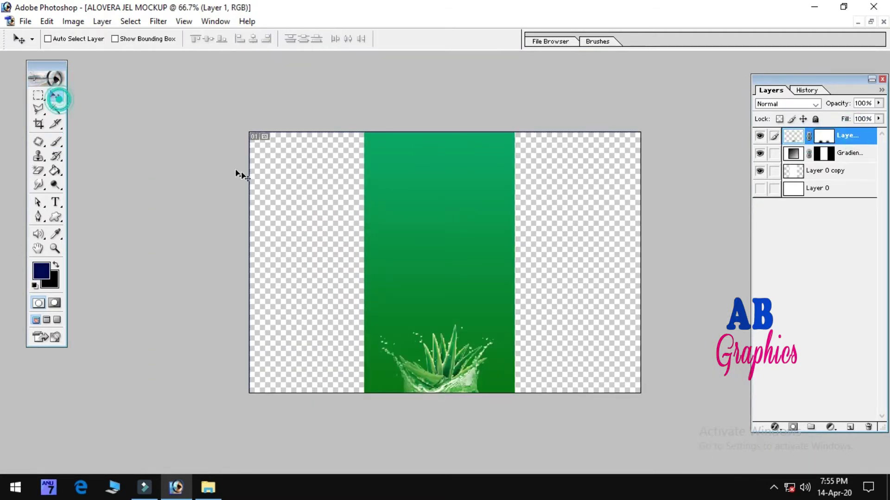
pyautogui.click(871, 21)
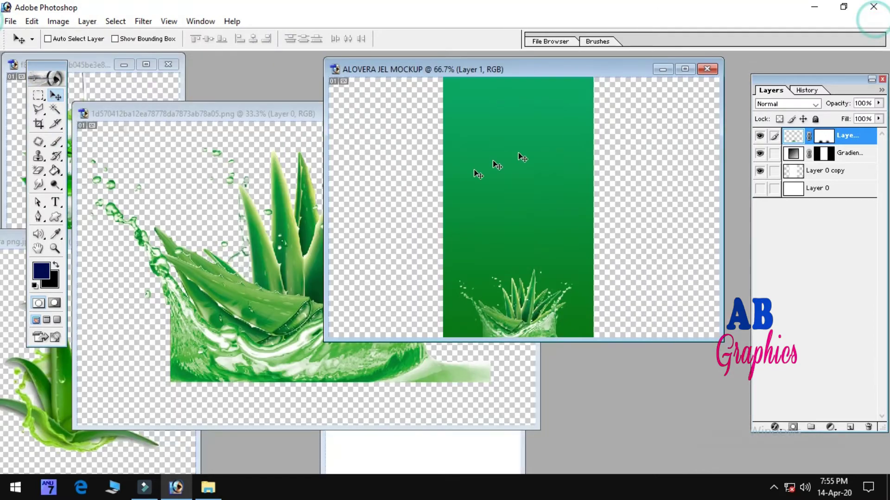
pyautogui.click(248, 229)
pyautogui.click(479, 114)
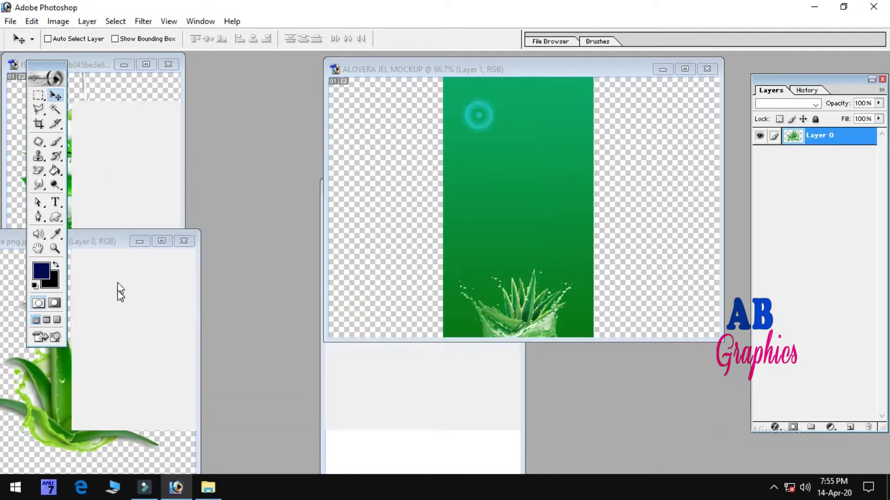
pyautogui.click(105, 186)
pyautogui.moveTo(105, 187)
pyautogui.mouseDown()
pyautogui.moveTo(495, 210)
pyautogui.moveTo(522, 240)
pyautogui.mouseUp()
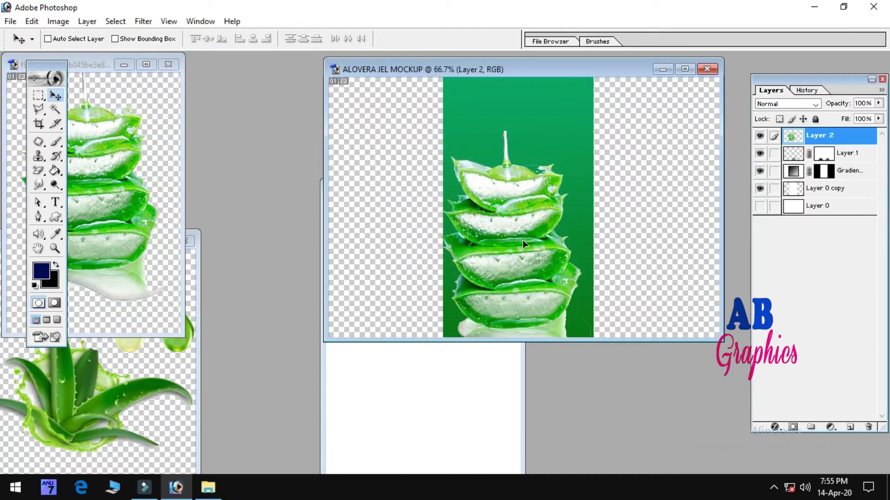
pyautogui.click(681, 69)
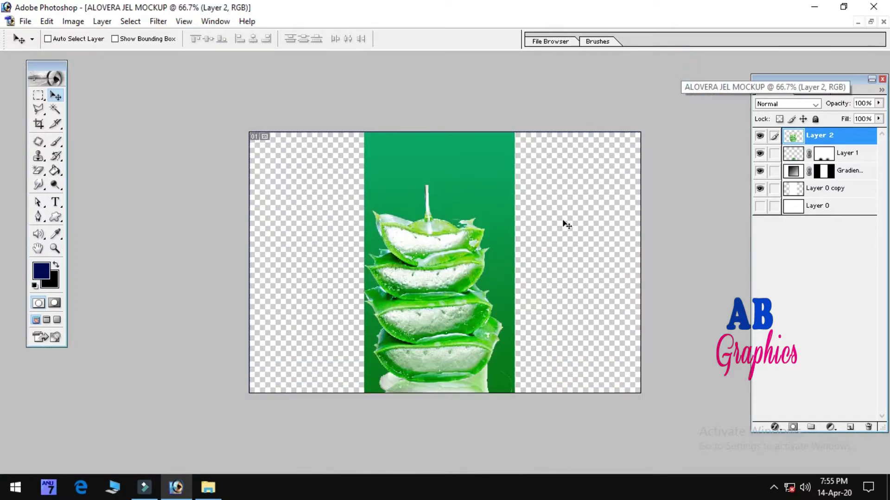
# Step: Set Layer 2's blend mode to Multiply, trying Darken first
pyautogui.click(788, 104)
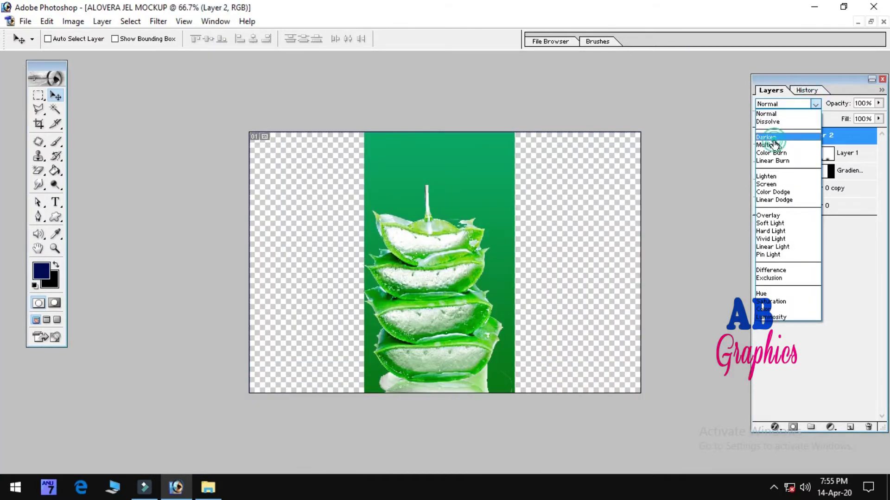
pyautogui.click(772, 136)
pyautogui.press('Down')
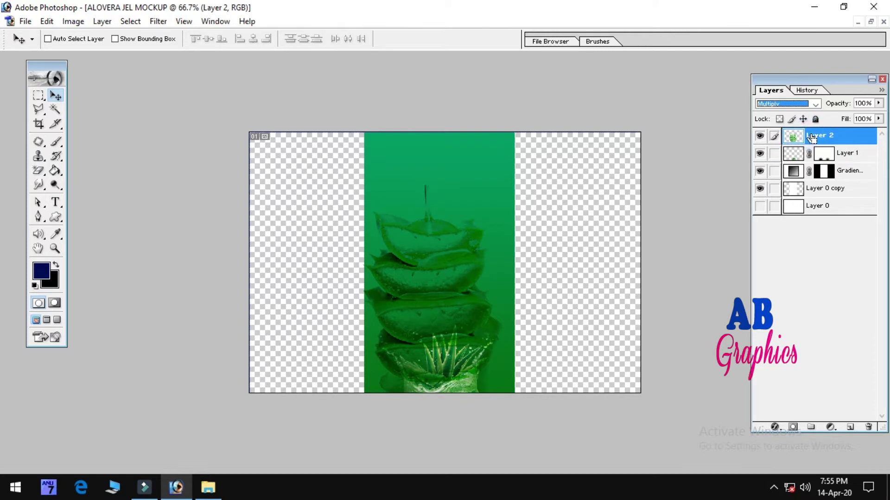
# Step: Scale the aloe slice stack to about 43% and move it above the splash
pyautogui.hotkey('ctrl', 't')
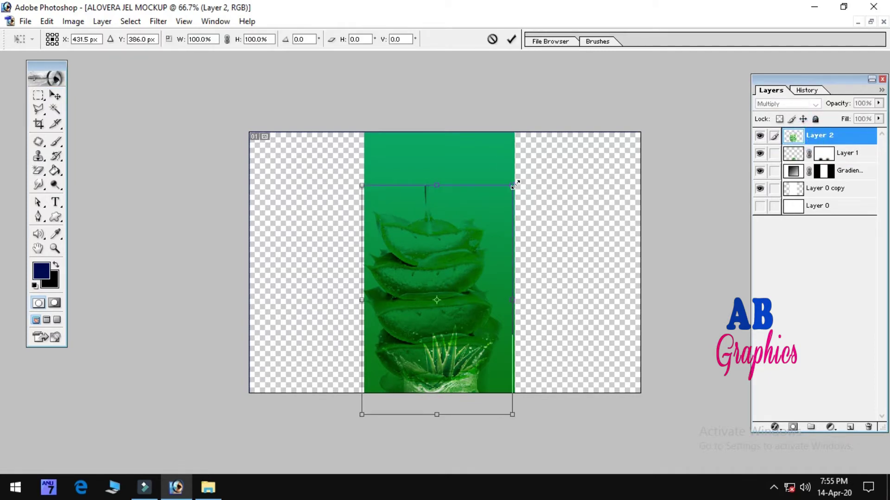
pyautogui.moveTo(513, 185)
pyautogui.mouseDown()
pyautogui.moveTo(467, 246)
pyautogui.moveTo(410, 352)
pyautogui.moveTo(430, 286)
pyautogui.mouseUp()
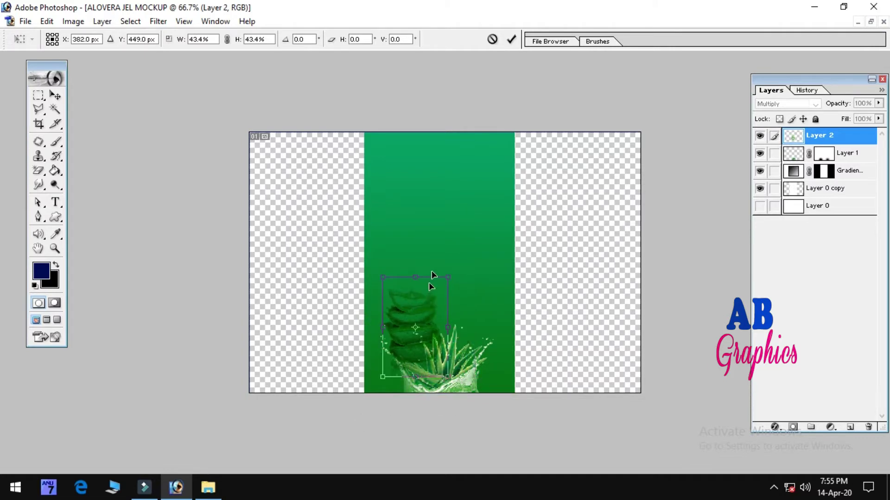
pyautogui.moveTo(429, 287)
pyautogui.mouseDown()
pyautogui.moveTo(449, 225)
pyautogui.moveTo(465, 231)
pyautogui.mouseUp()
pyautogui.press('Return')
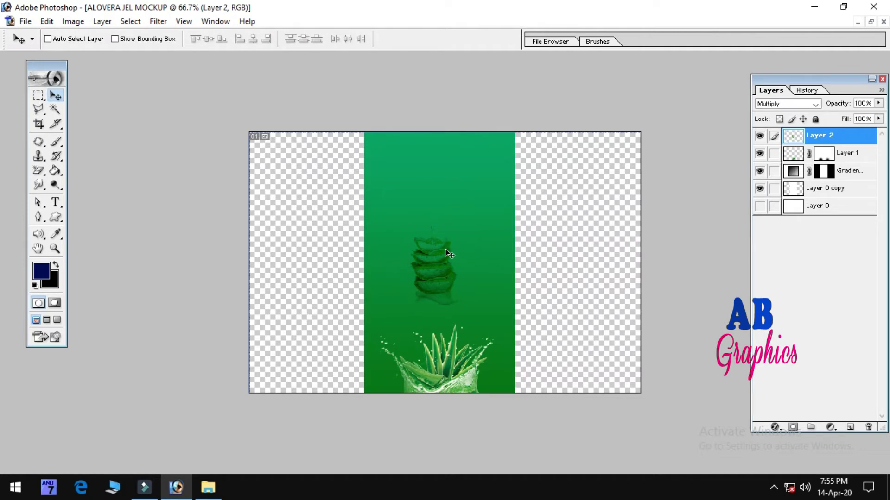
pyautogui.hotkey('ctrl', 't')
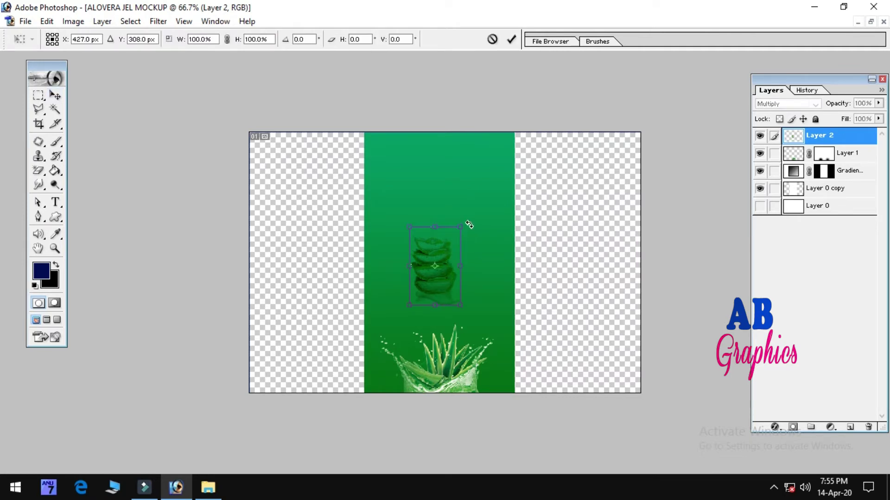
pyautogui.moveTo(468, 222); pyautogui.dragTo(496, 253)
pyautogui.press('Return')
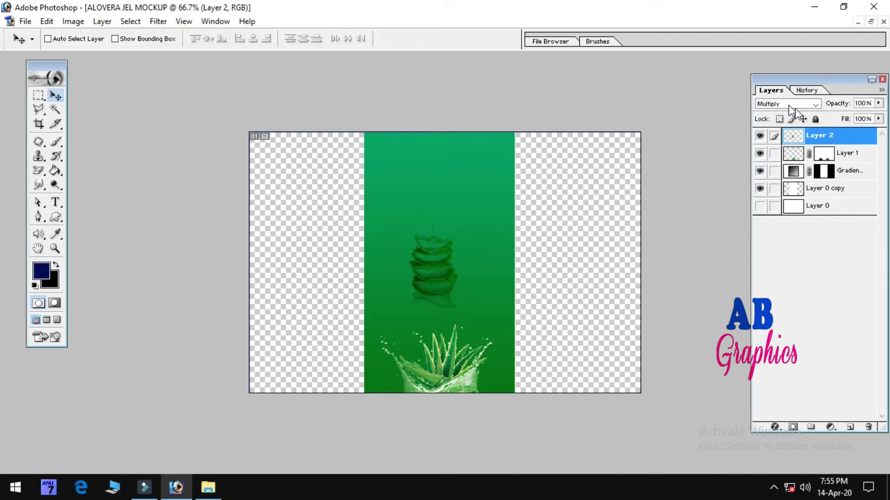
# Step: Cycle Layer 2 through further blend modes, including Saturation, to compare the look
pyautogui.click(790, 104)
pyautogui.press('Up')
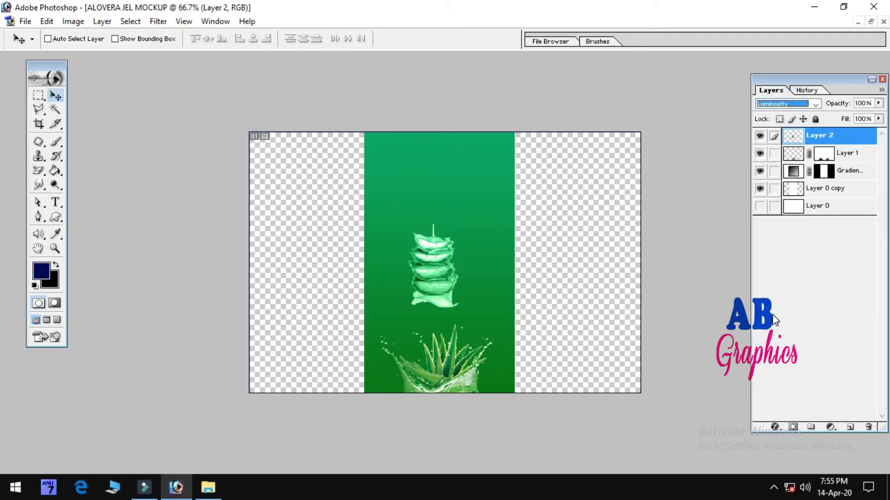
pyautogui.press('Up')
pyautogui.press('Up')
pyautogui.press('Up')
pyautogui.press('Up')
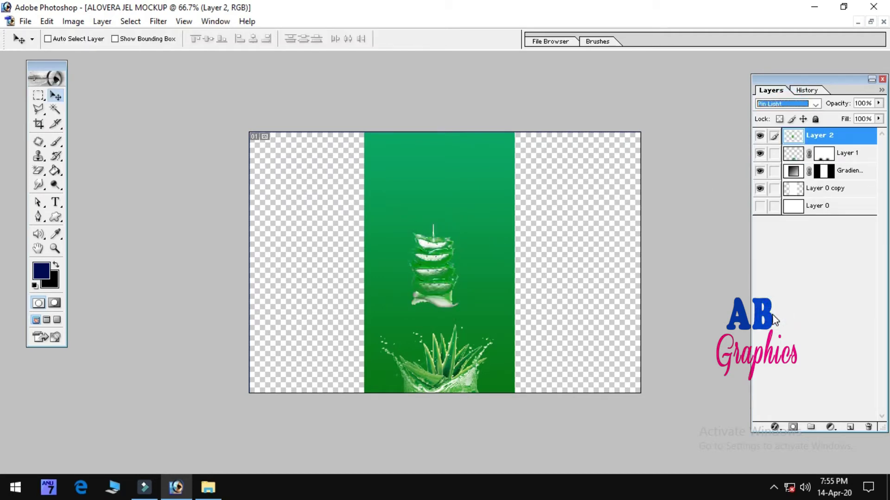
pyautogui.press('Up')
pyautogui.press('Up')
pyautogui.press('Up')
pyautogui.press('Up')
pyautogui.press('Up')
pyautogui.press('Up')
pyautogui.press('Up')
pyautogui.press('Up')
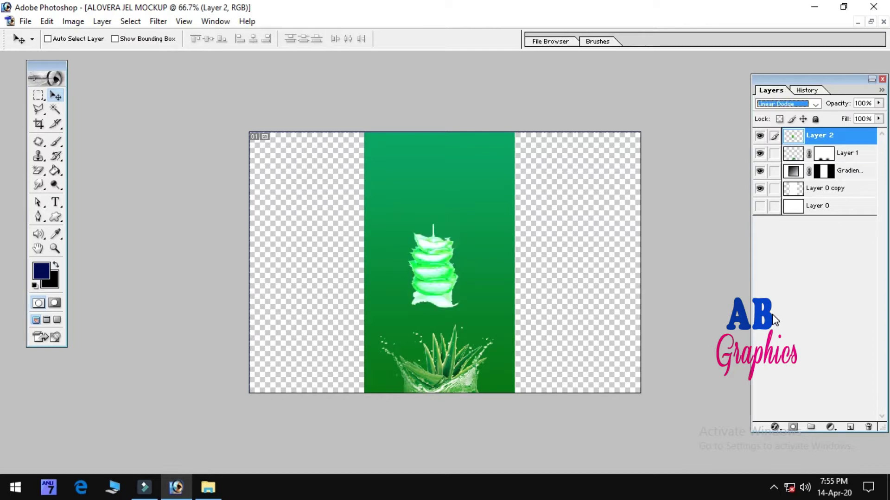
pyautogui.press('Up')
pyautogui.press('Up')
pyautogui.press('Up')
pyautogui.press('Up')
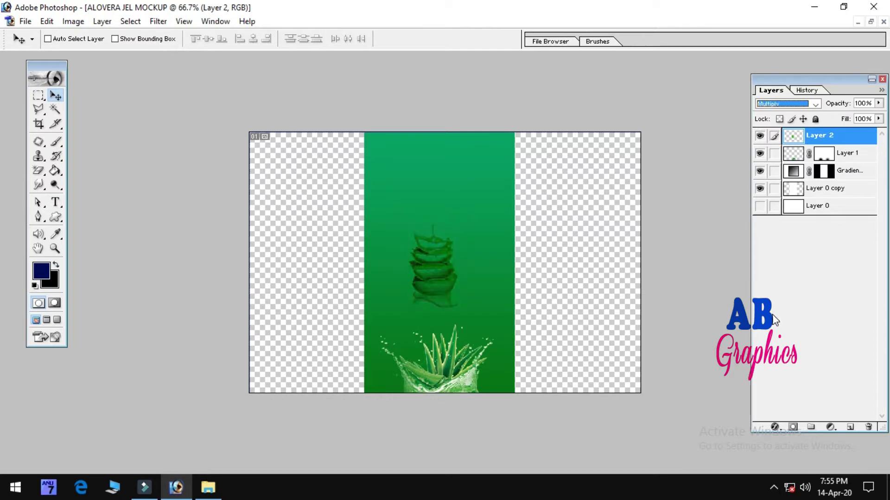
# Step: On a new layer, paint a soft white glow over the aloe slices with a size-200 brush
pyautogui.click(849, 427)
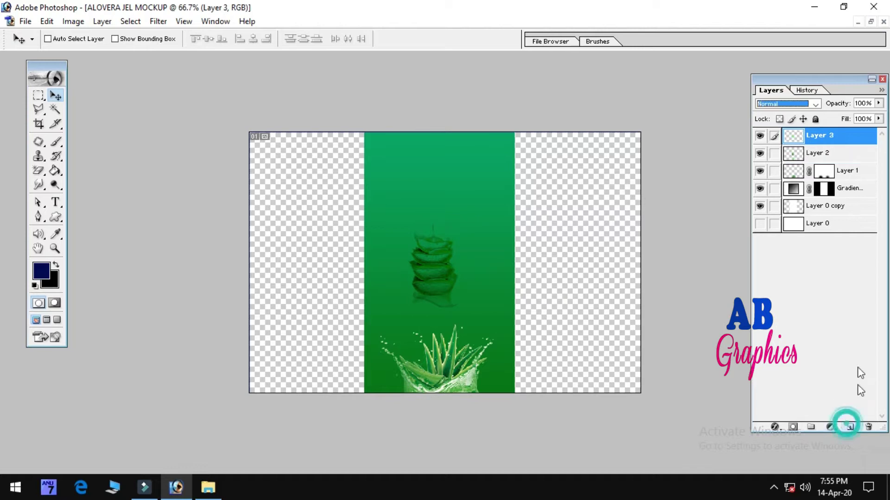
pyautogui.click(56, 139)
pyautogui.click(41, 271)
pyautogui.moveTo(643, 106); pyautogui.dragTo(607, 101)
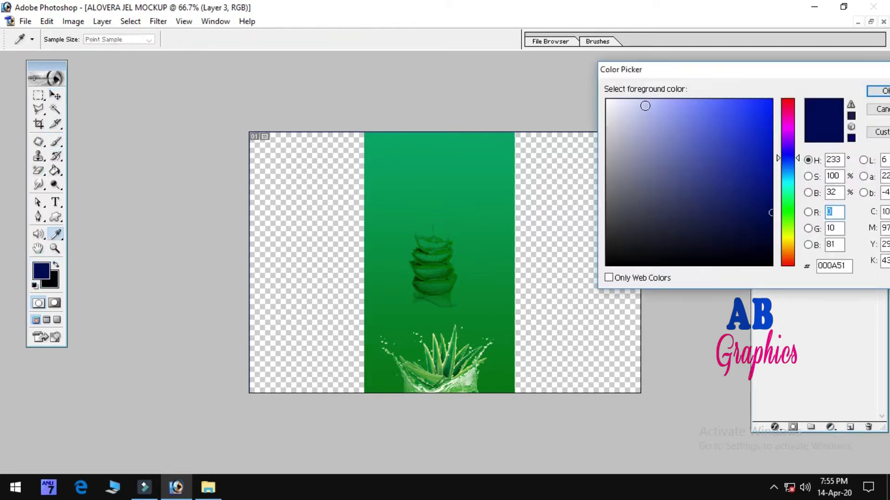
pyautogui.click(877, 91)
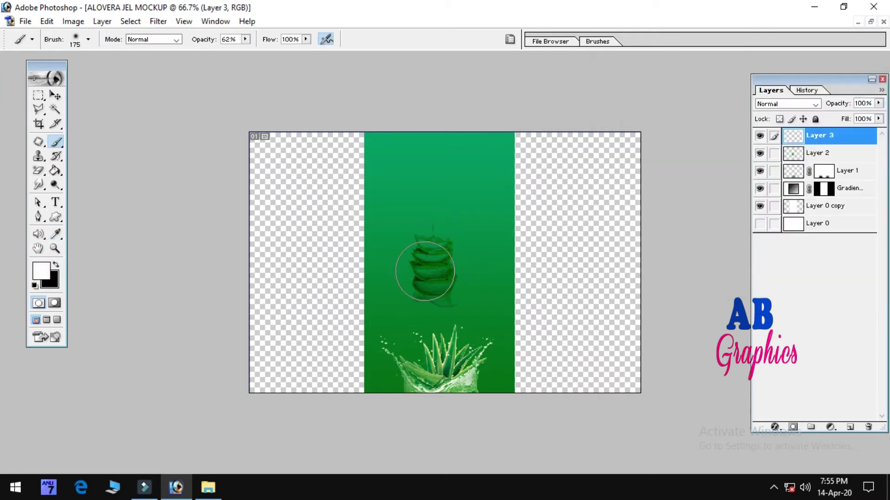
pyautogui.press(']')
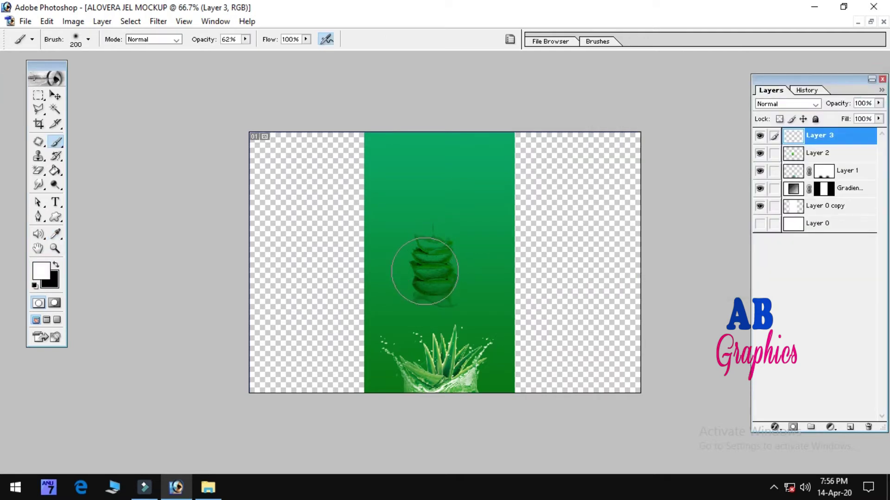
pyautogui.click(434, 273)
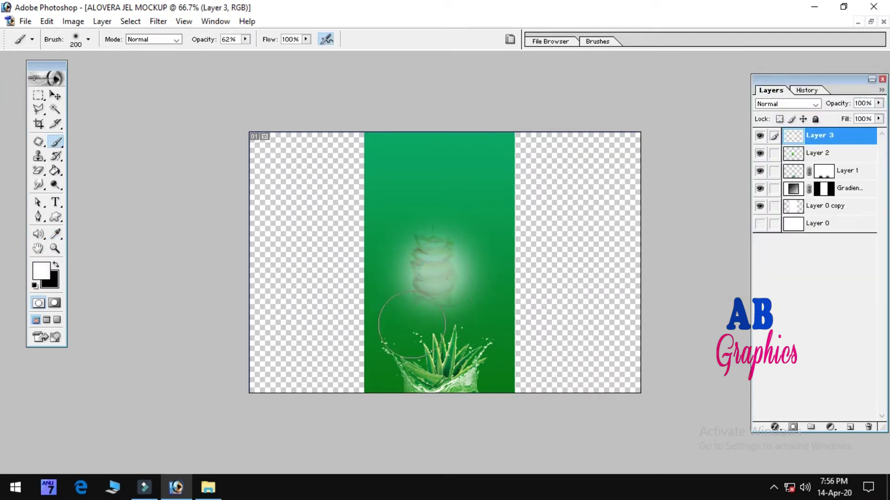
# Step: Set the glow layer to Screen and move it beneath the aloe slices layer
pyautogui.click(56, 95)
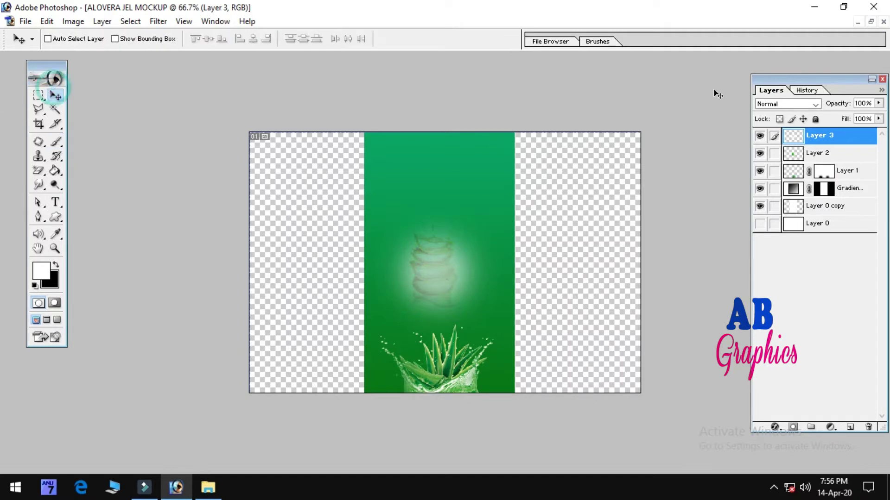
pyautogui.click(806, 104)
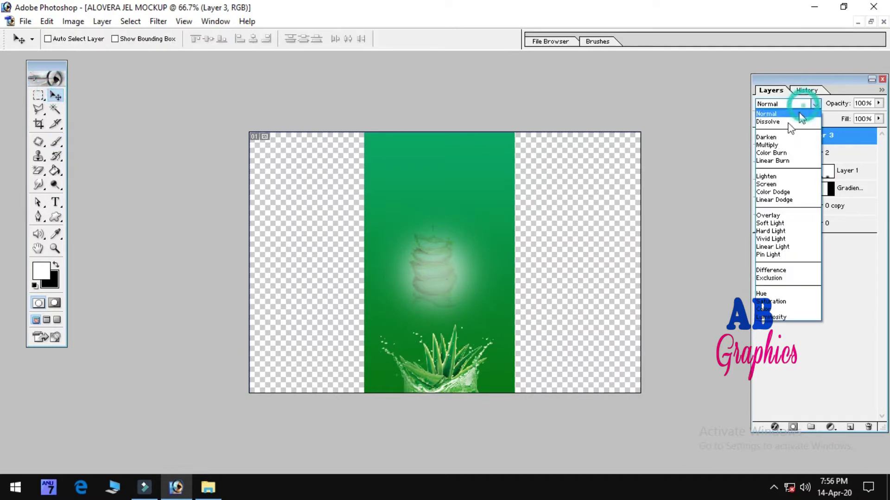
pyautogui.click(765, 184)
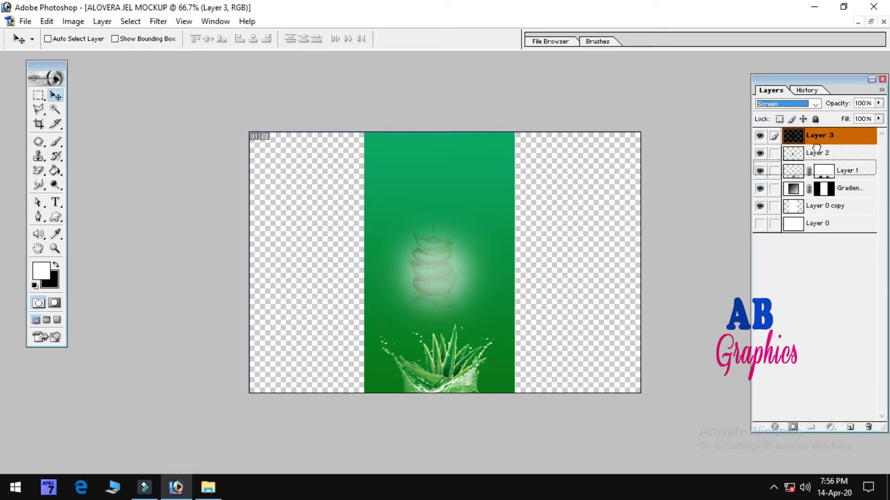
pyautogui.moveTo(819, 162); pyautogui.dragTo(818, 163)
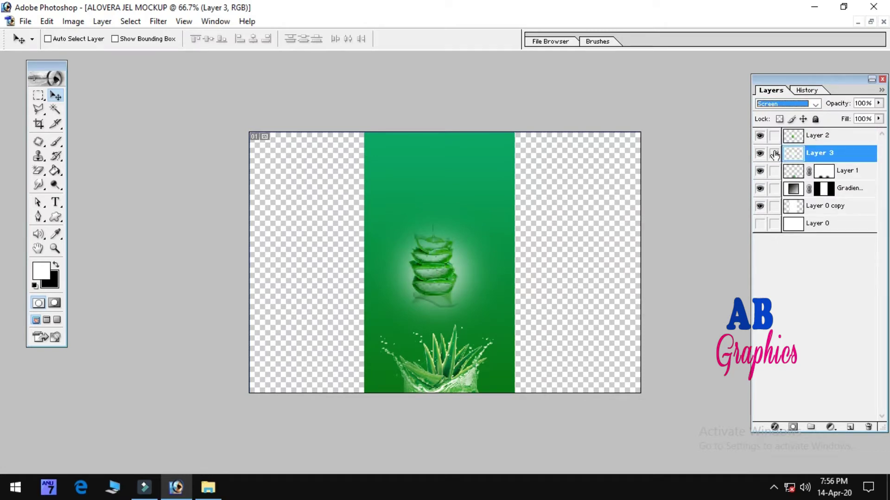
# Step: Link the slices with the glow, move both lower and left, then unlink them
pyautogui.click(774, 136)
pyautogui.moveTo(416, 273)
pyautogui.mouseDown()
pyautogui.moveTo(391, 319)
pyautogui.moveTo(446, 297)
pyautogui.moveTo(400, 292)
pyautogui.mouseUp()
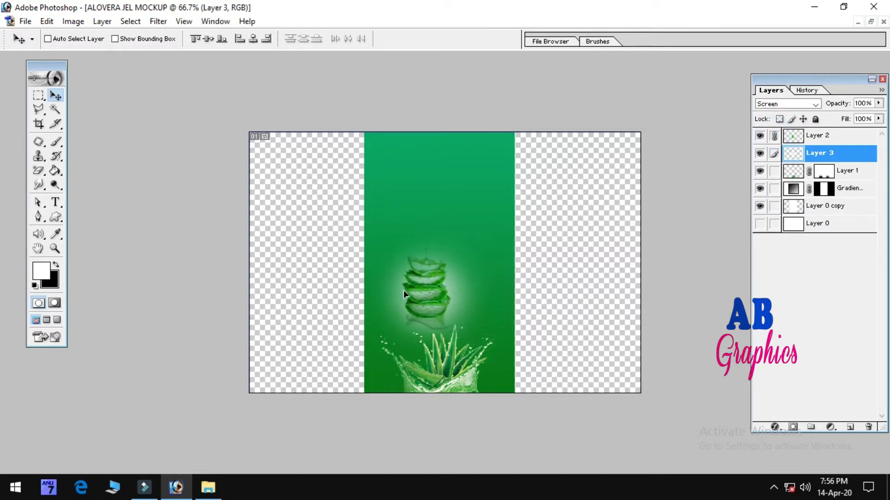
pyautogui.click(773, 135)
pyautogui.click(843, 137)
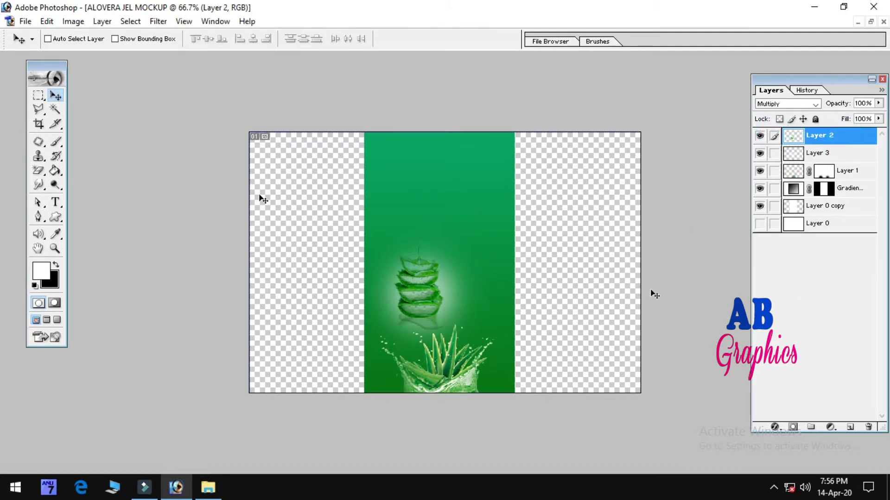
# Step: Start a new text layer on the label and set the font size to 30 pt
pyautogui.click(56, 203)
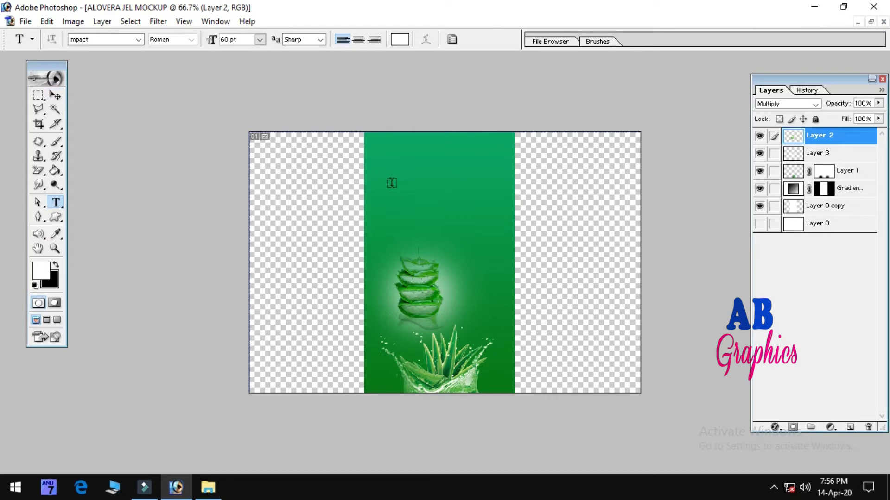
pyautogui.click(391, 183)
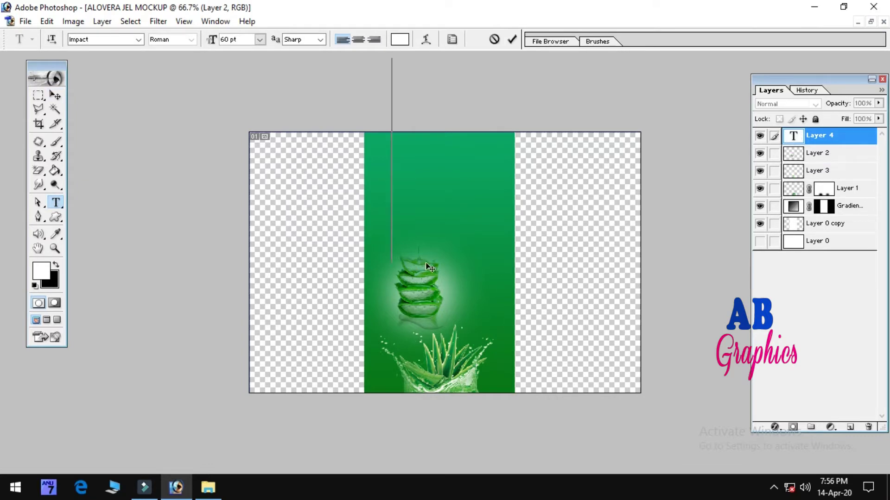
pyautogui.click(216, 22)
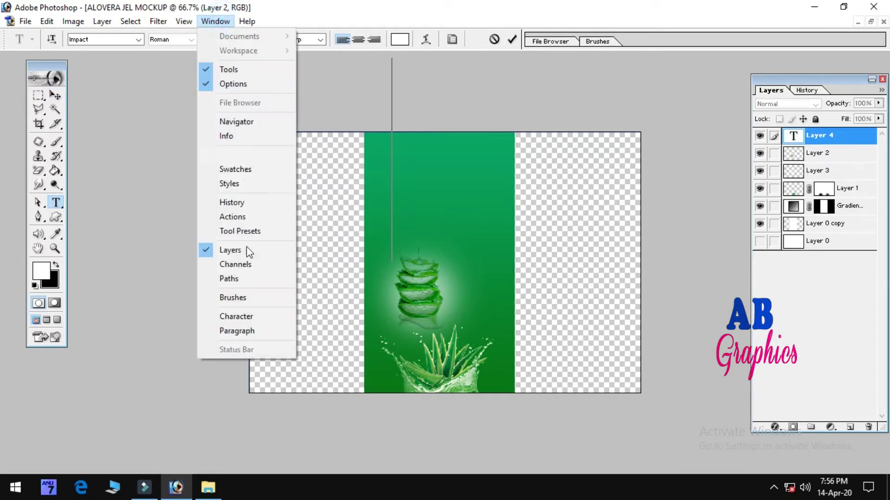
pyautogui.click(244, 316)
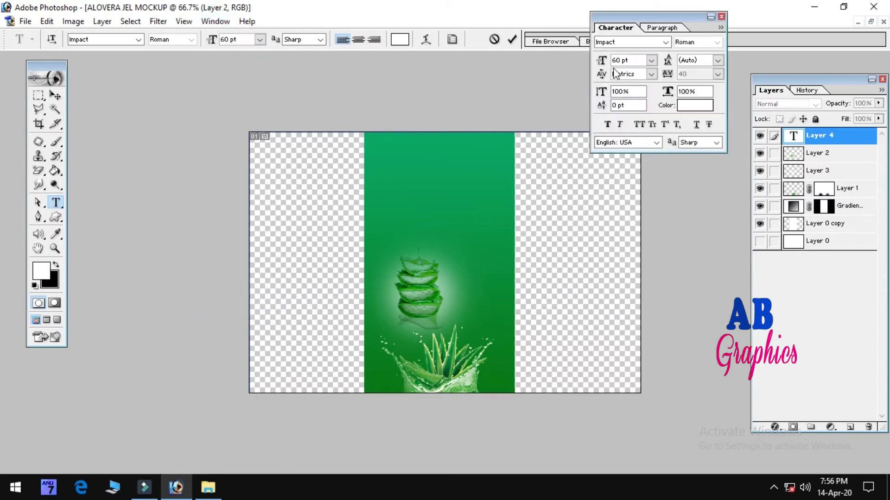
pyautogui.click(650, 60)
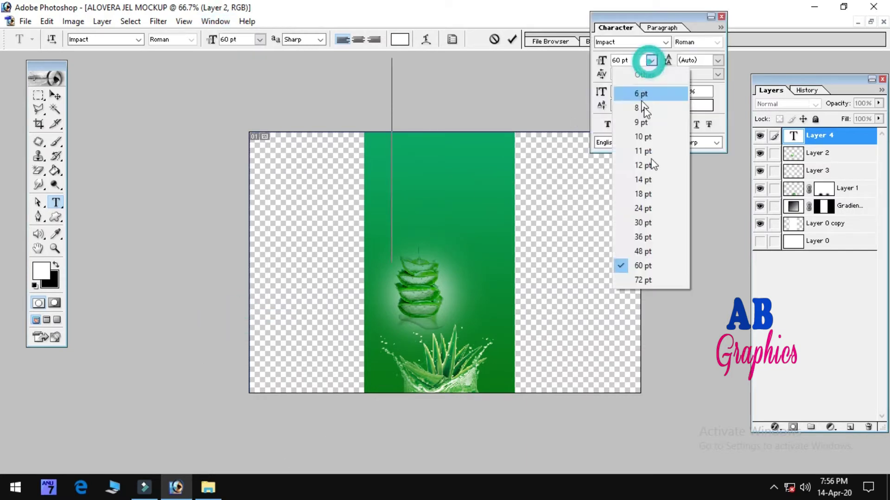
pyautogui.click(648, 223)
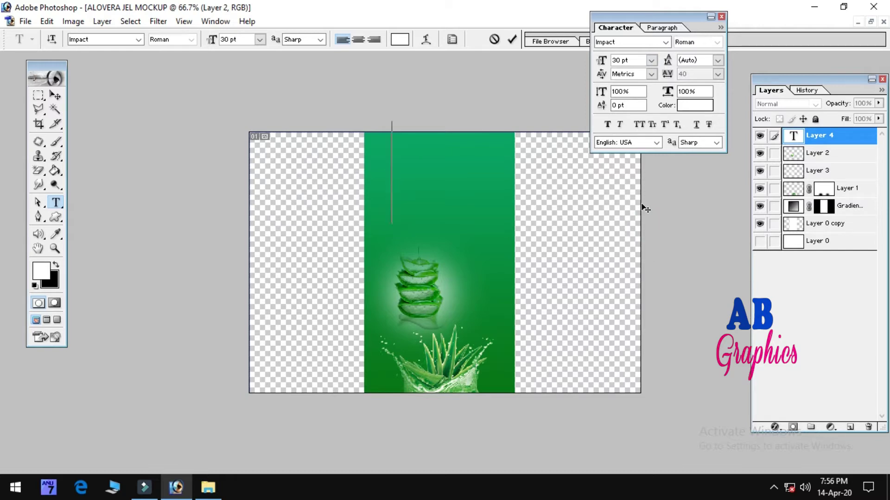
# Step: Type the heading 'ALOE VERA' near the top of the label, fixing typos
pyautogui.click(386, 206)
pyautogui.write('alo')
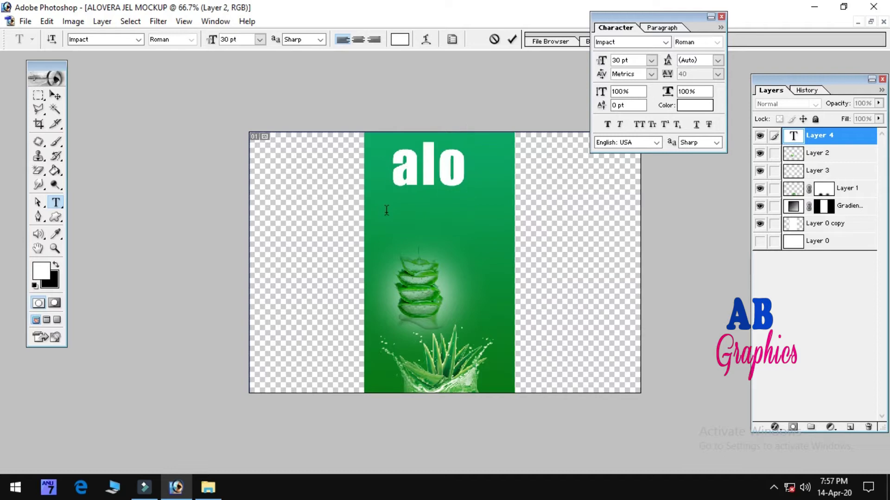
pyautogui.press('BackSpace')
pyautogui.press('BackSpace')
pyautogui.press('BackSpace')
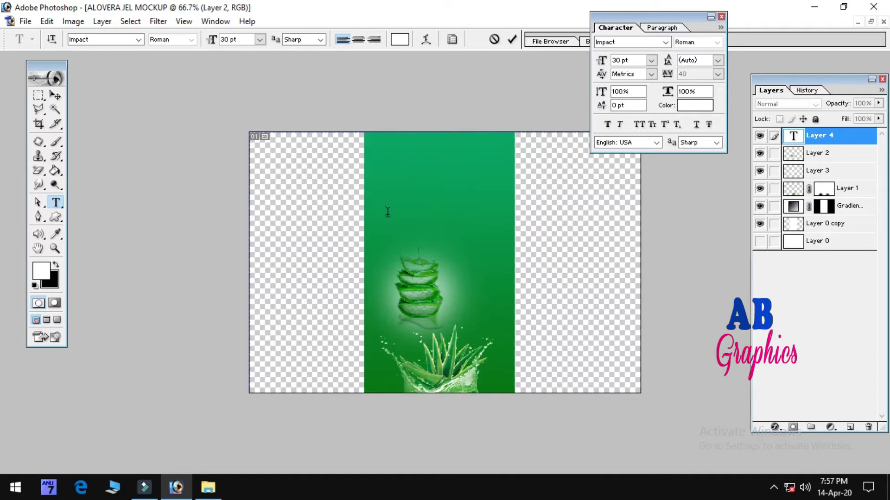
pyautogui.write('ALO')
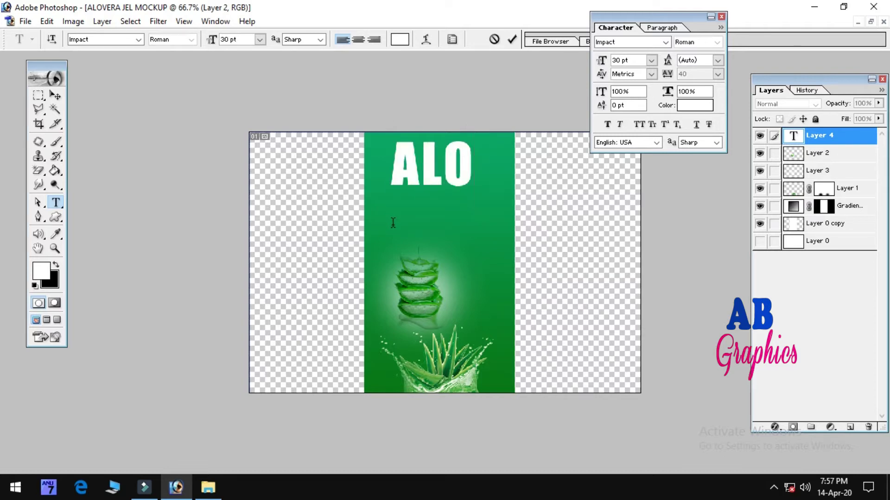
pyautogui.write('VER')
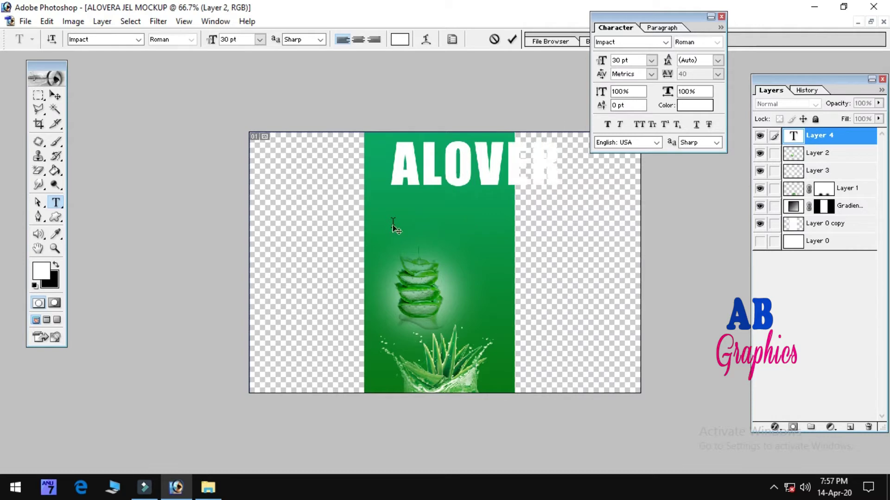
pyautogui.write('A')
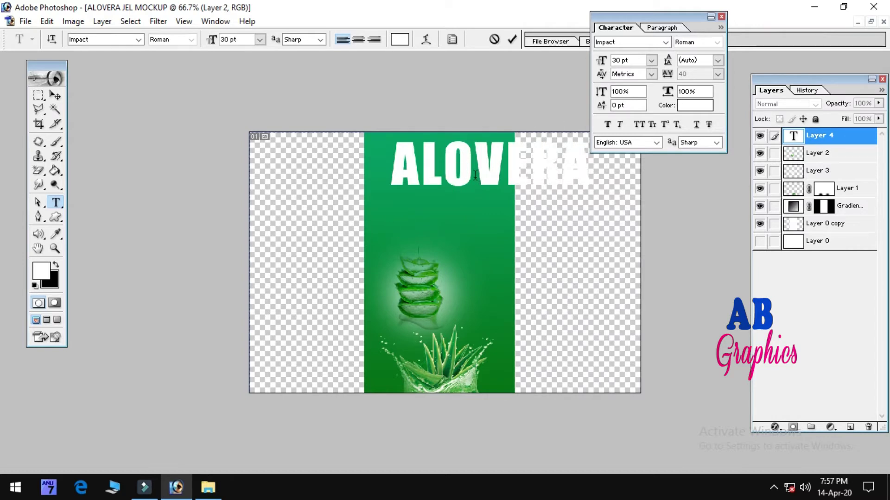
pyautogui.click(475, 172)
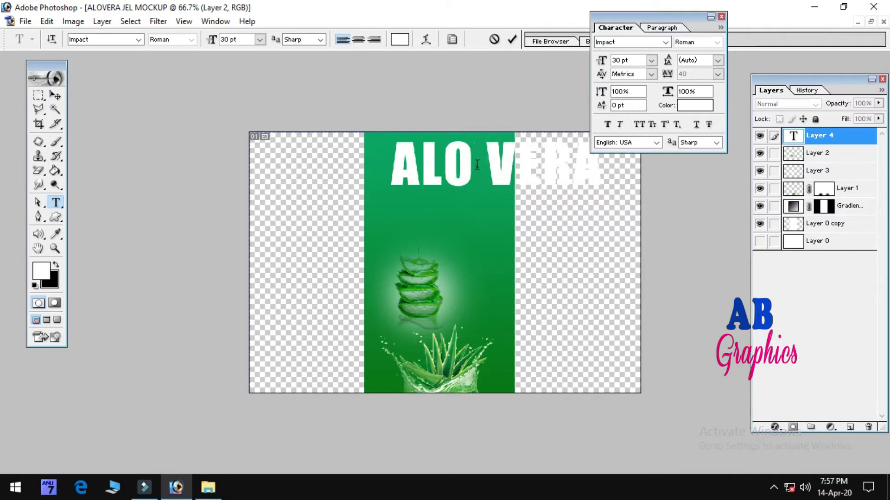
pyautogui.write('E')
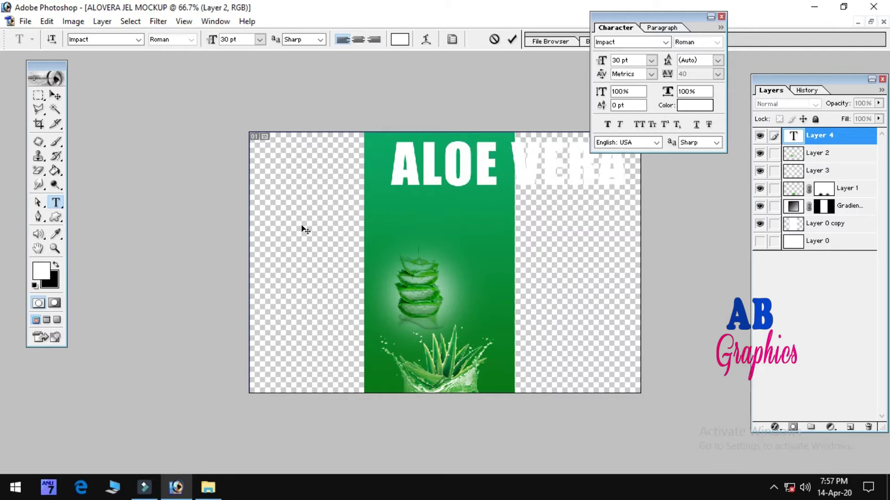
pyautogui.click(55, 93)
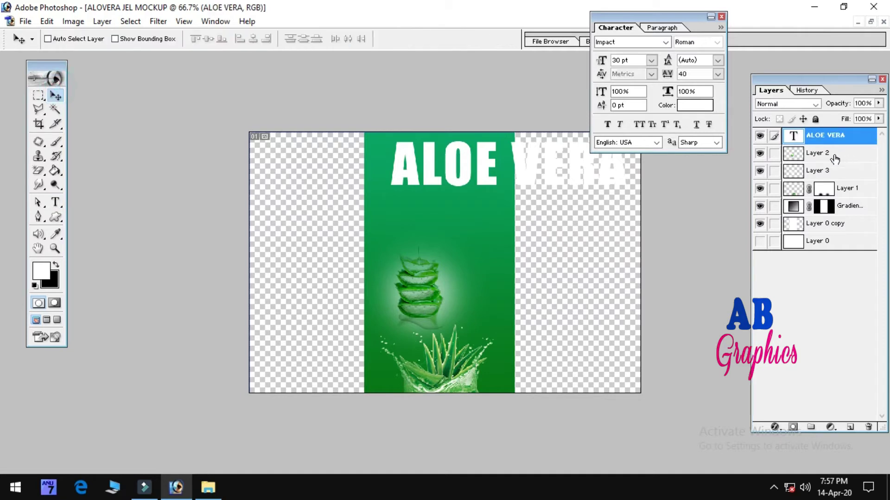
pyautogui.doubleClick(794, 137)
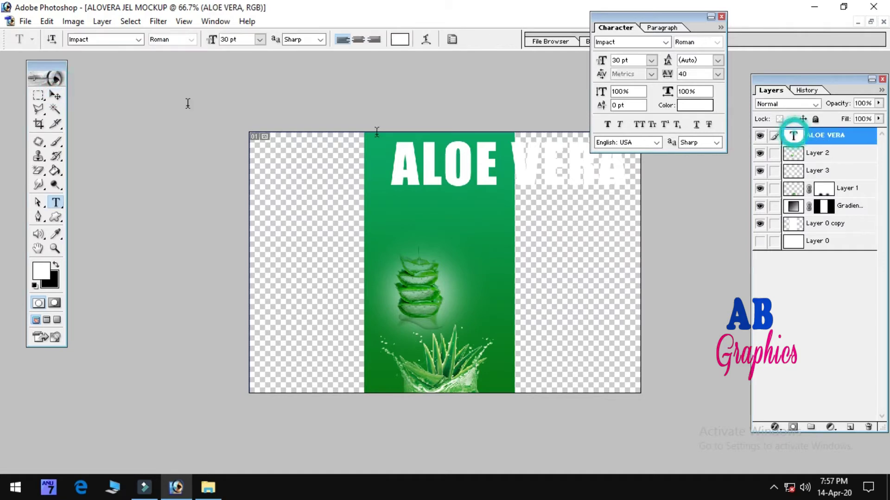
pyautogui.click(54, 96)
# Step: Scale the ALOE VERA heading down to fit the green band
pyautogui.hotkey('ctrl', 't')
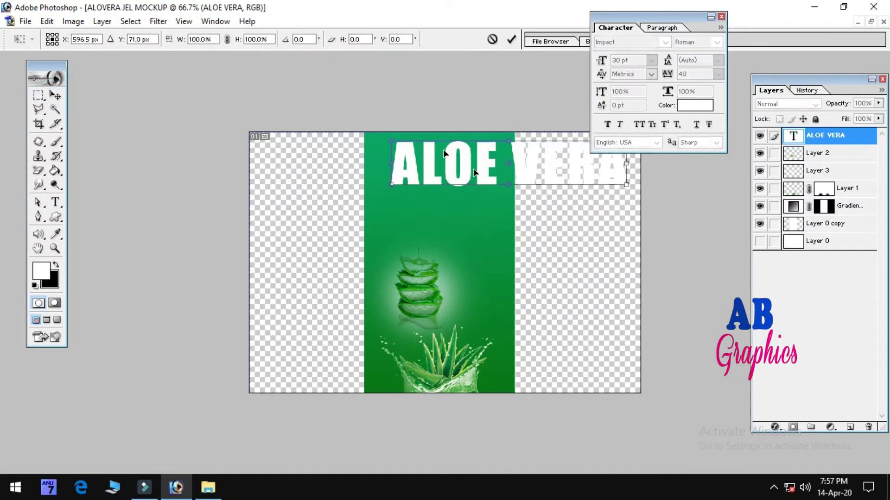
pyautogui.moveTo(626, 185); pyautogui.dragTo(457, 164)
pyautogui.press('Return')
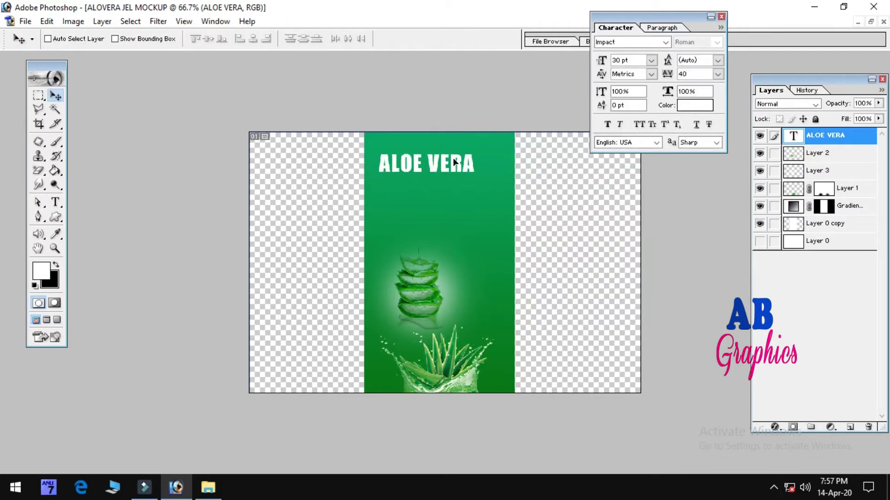
pyautogui.hotkey('ctrl', 't')
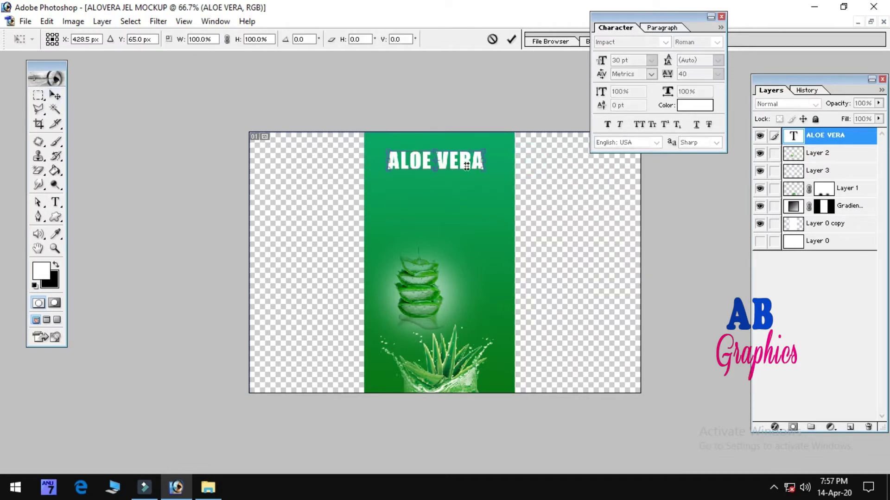
pyautogui.moveTo(483, 172); pyautogui.dragTo(476, 171)
pyautogui.press('Return')
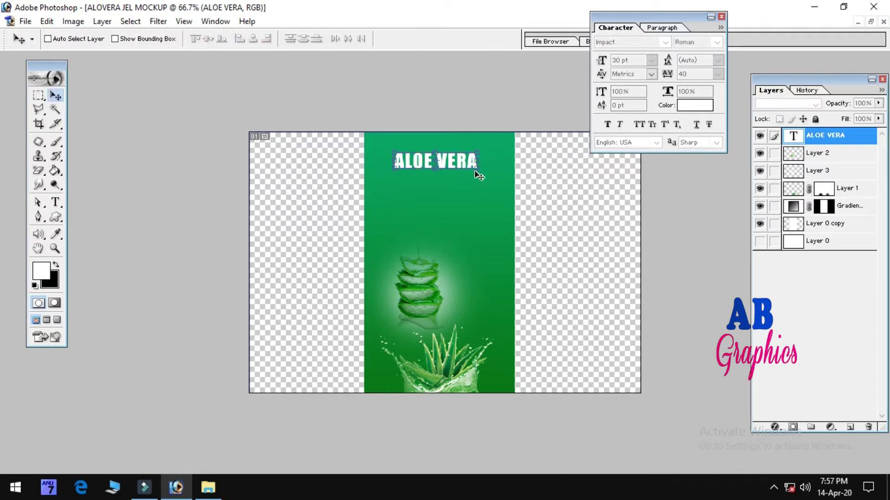
# Step: Change the ALOE VERA heading font to Bebas Neue
pyautogui.doubleClick(795, 135)
pyautogui.click(628, 45)
pyautogui.write('Bebas')
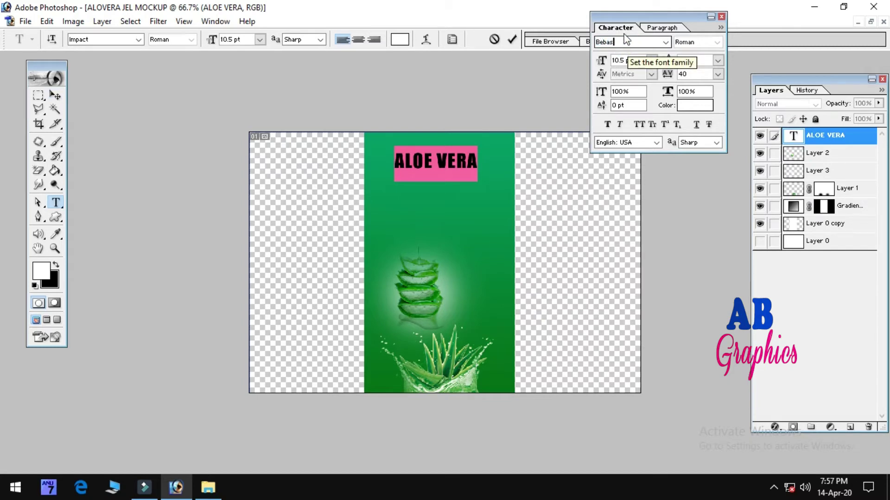
pyautogui.click(625, 43)
pyautogui.click(666, 42)
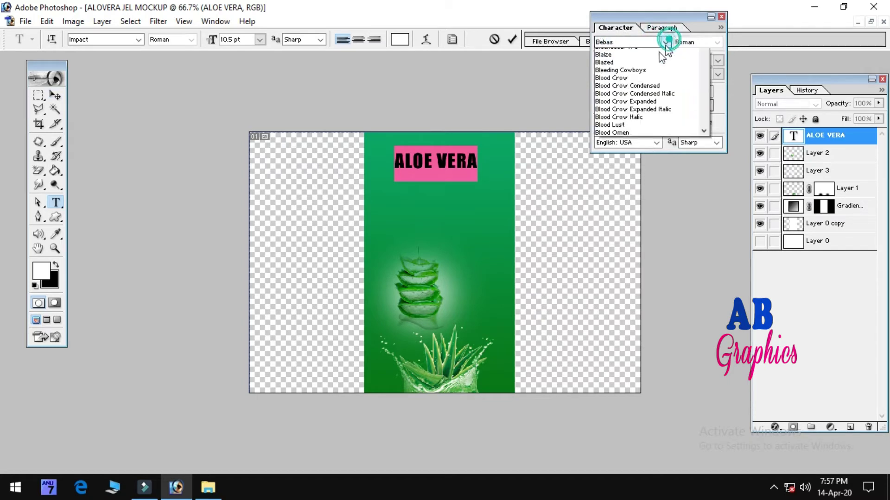
pyautogui.click(642, 56)
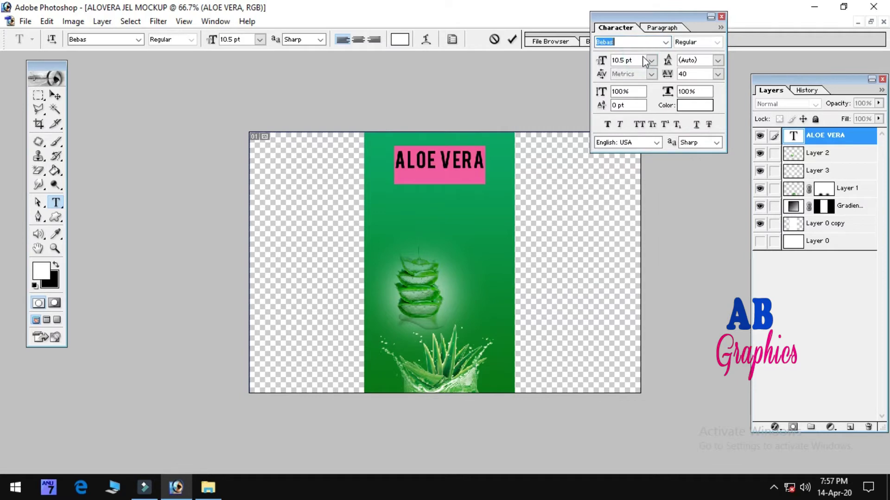
pyautogui.click(665, 43)
pyautogui.click(645, 60)
pyautogui.press('Return')
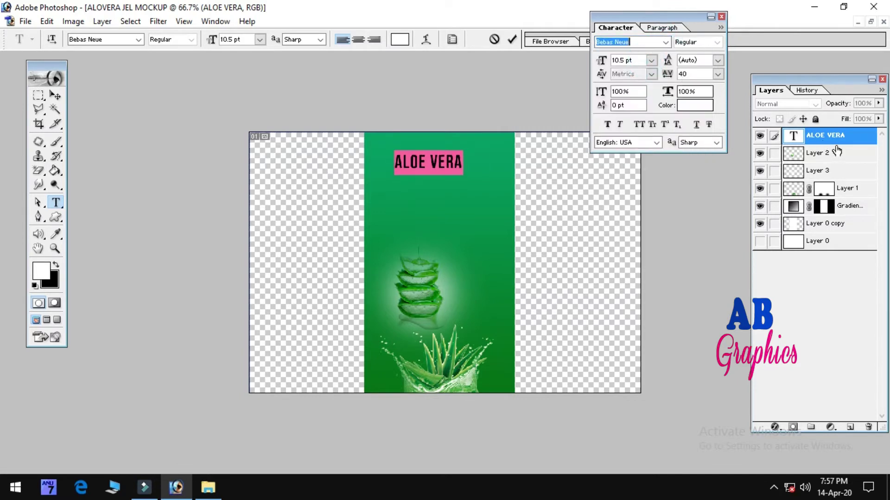
pyautogui.click(834, 136)
pyautogui.press('v')
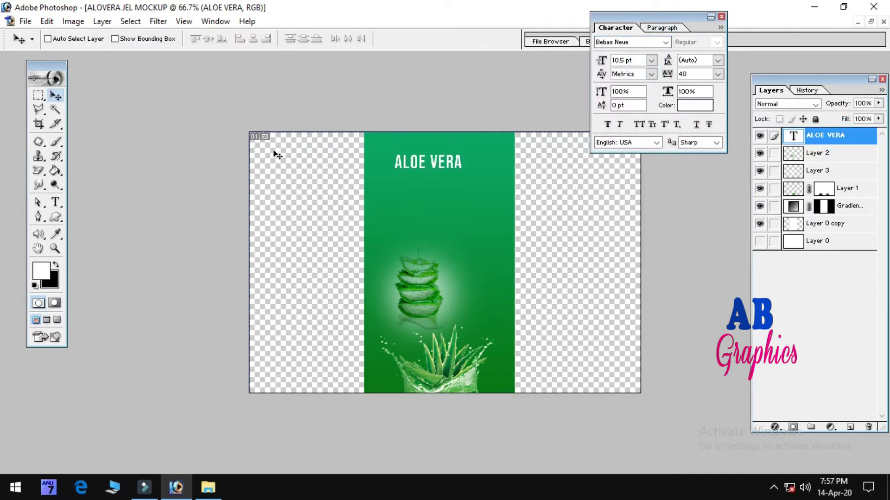
# Step: Enlarge the heading, apply Faux Bold, and nudge it up to the top of the green panel
pyautogui.hotkey('ctrl', 't')
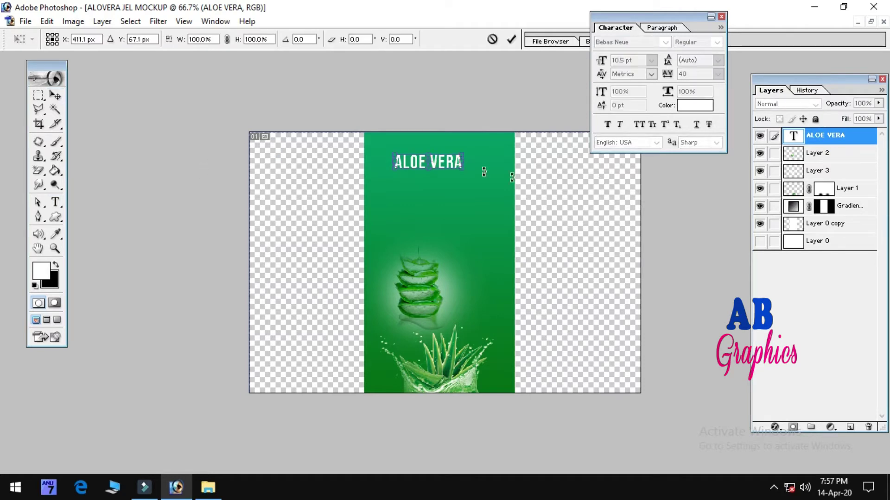
pyautogui.moveTo(465, 166); pyautogui.dragTo(472, 170)
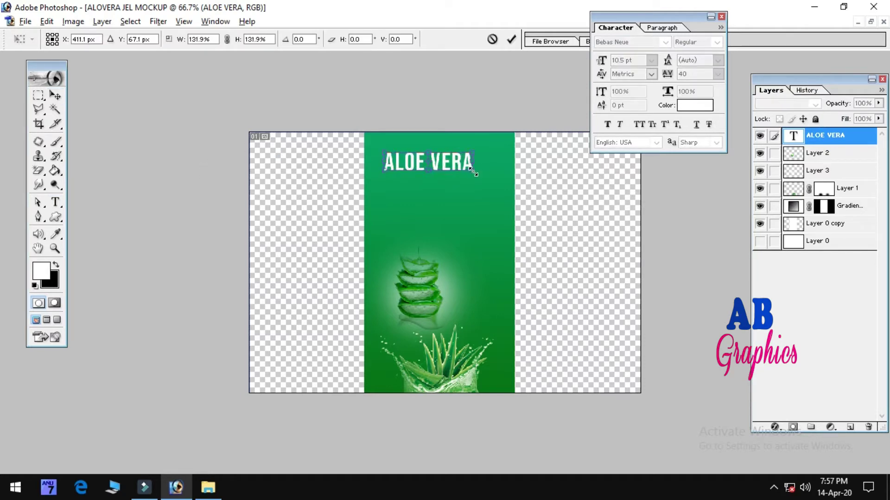
pyautogui.press('Return')
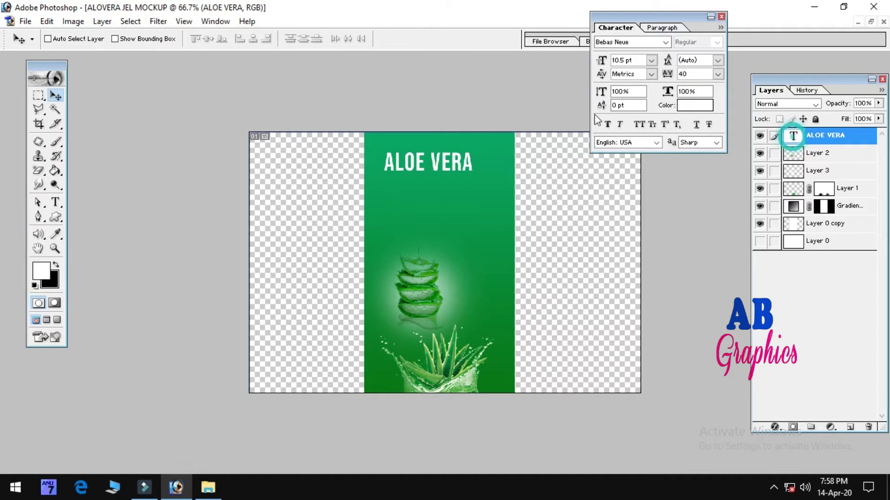
pyautogui.click(607, 125)
pyautogui.moveTo(466, 162); pyautogui.dragTo(473, 156)
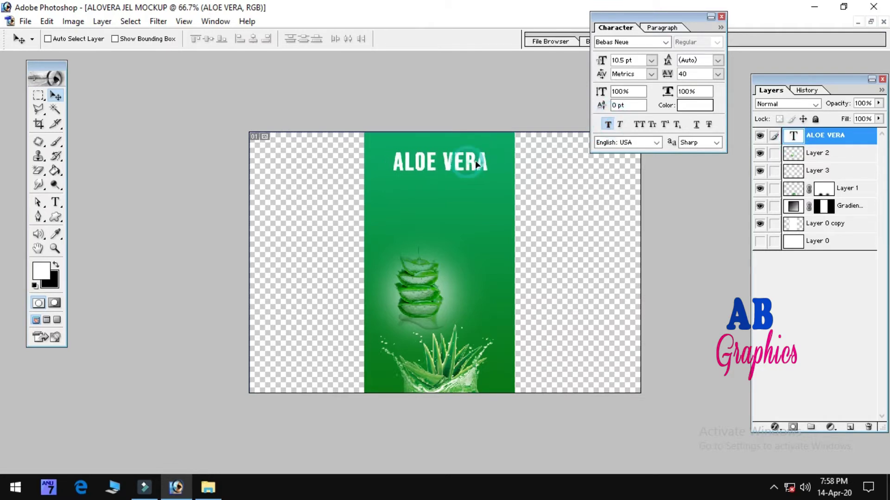
pyautogui.click(55, 202)
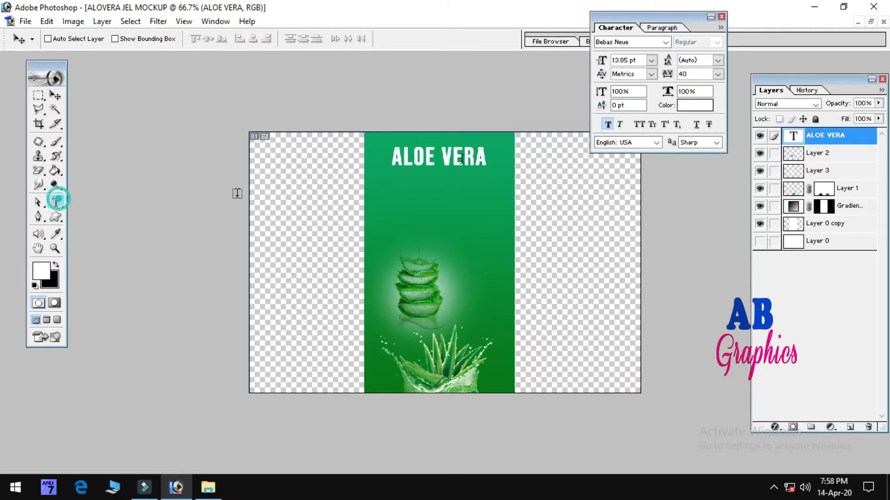
# Step: Type 'SOOTHING GEL' below the heading and try the Bellerose font
pyautogui.click(393, 195)
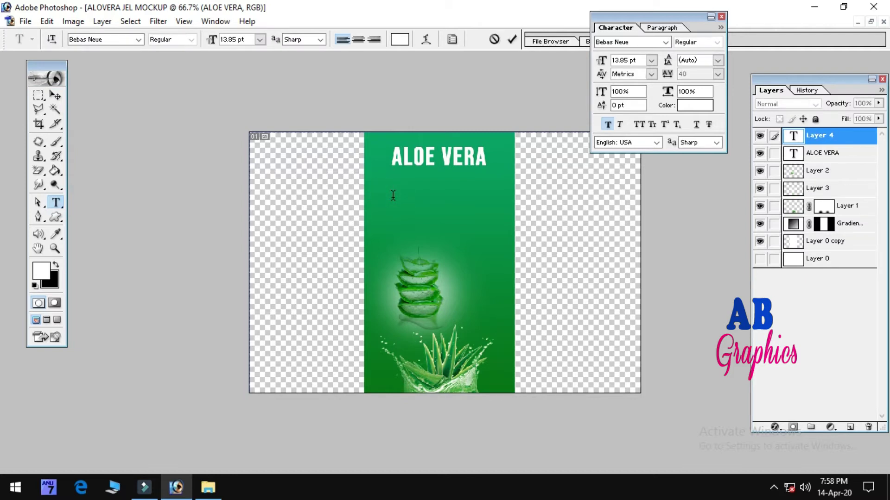
pyautogui.write('S')
pyautogui.write('OOTHING ')
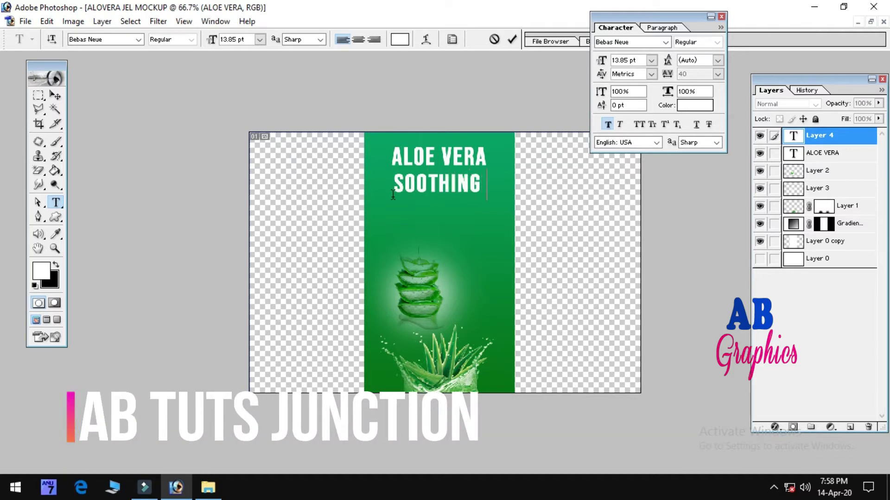
pyautogui.write('GEL')
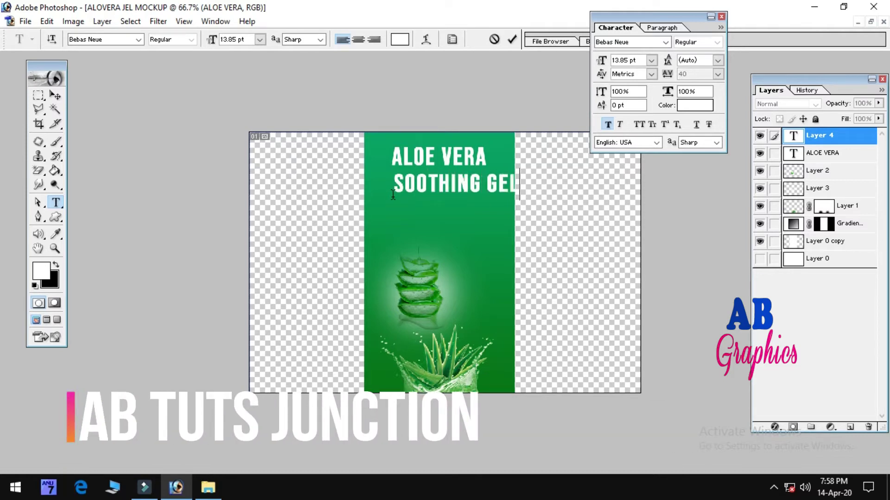
pyautogui.doubleClick(793, 135)
pyautogui.click(665, 41)
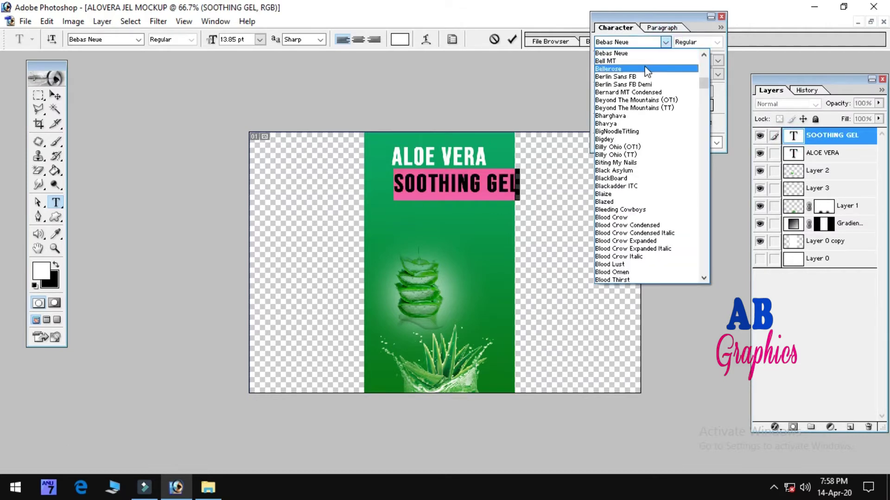
pyautogui.click(647, 69)
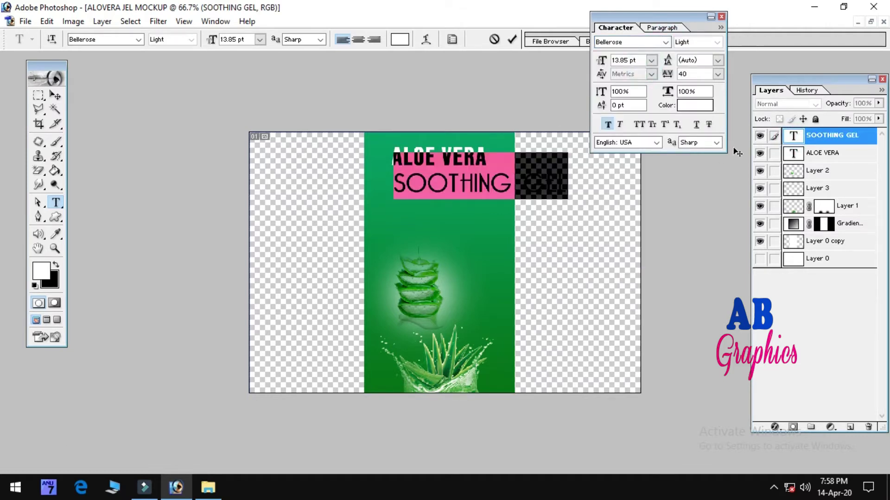
pyautogui.press('Left')
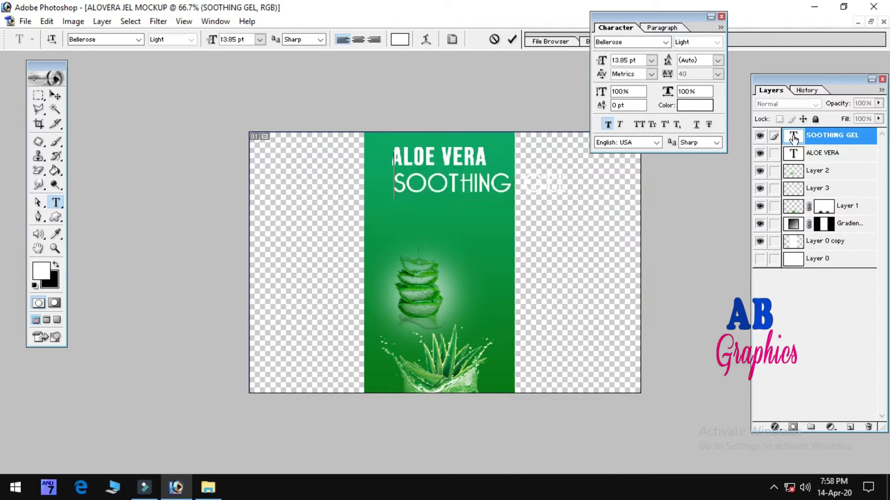
pyautogui.click(818, 139)
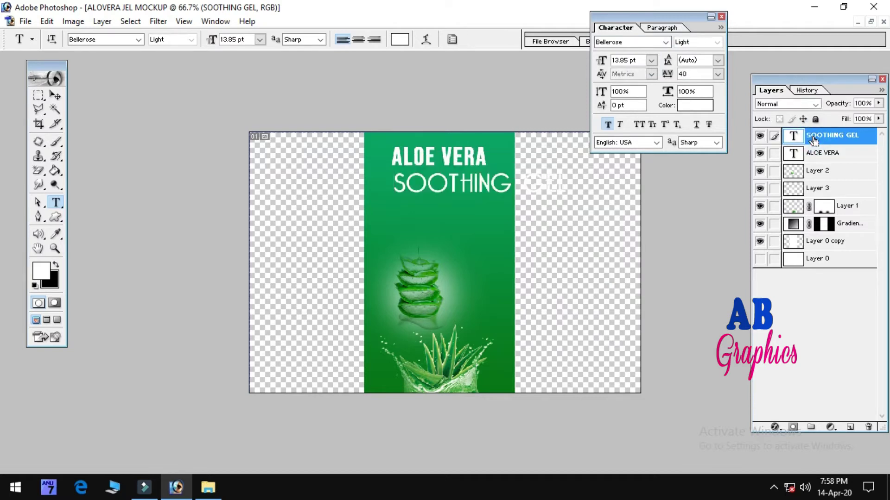
# Step: Shrink SOOTHING GEL and centre it under the ALOE VERA heading
pyautogui.hotkey('ctrl', 't')
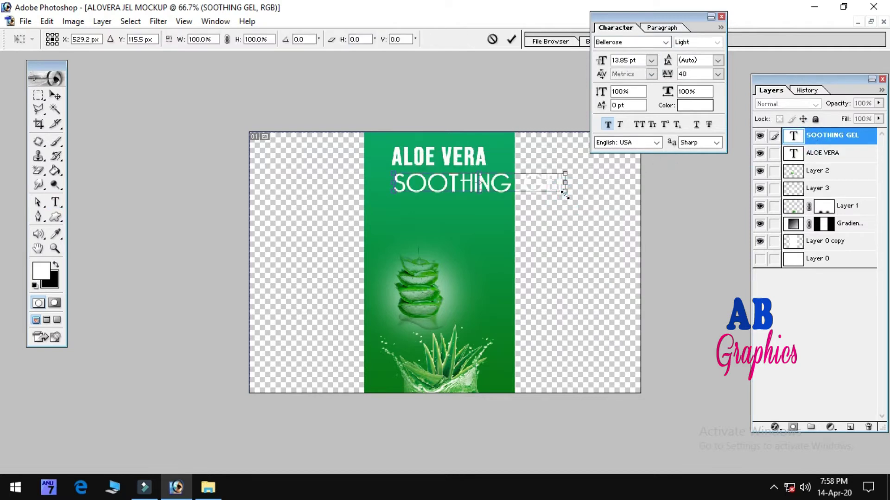
pyautogui.moveTo(564, 191); pyautogui.dragTo(528, 184)
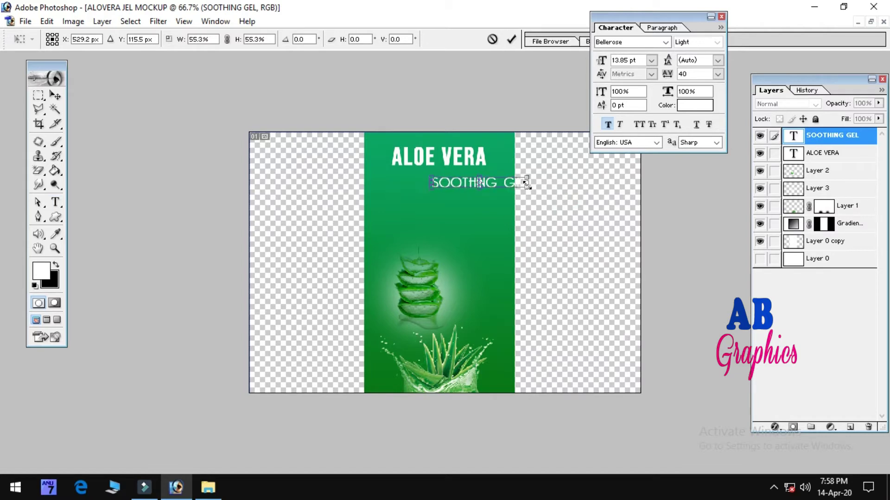
pyautogui.press('Return')
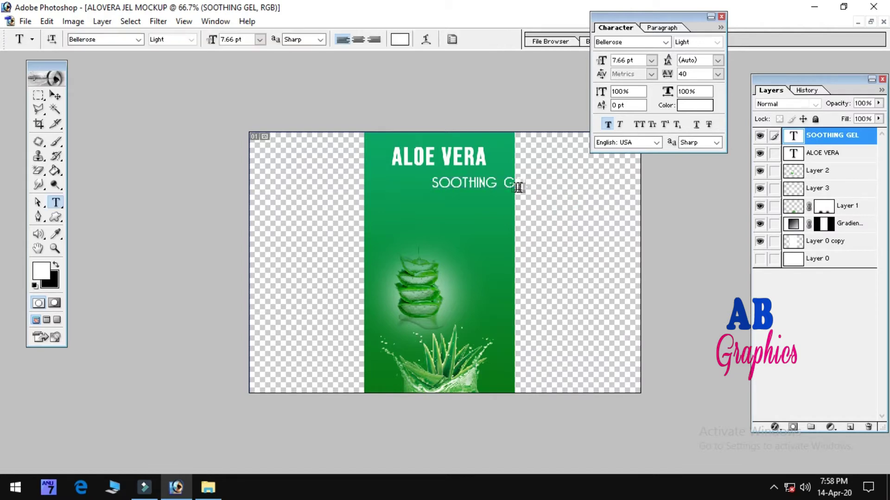
pyautogui.click(55, 97)
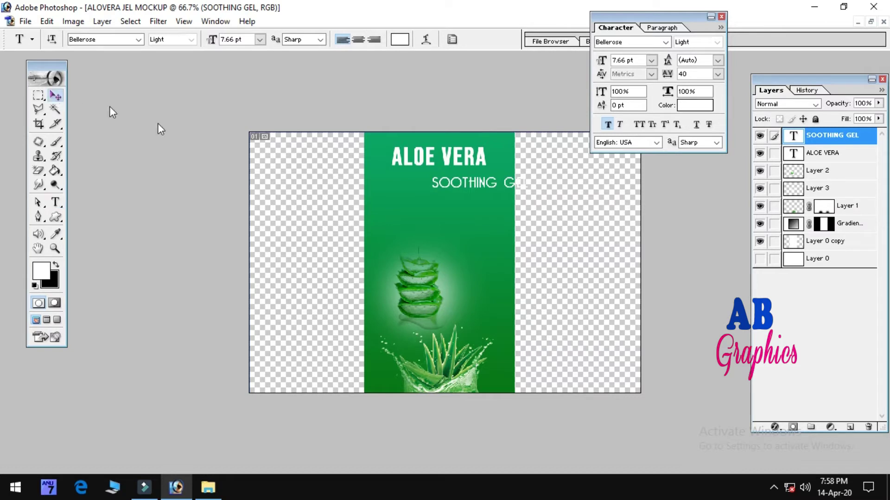
pyautogui.moveTo(488, 181); pyautogui.dragTo(448, 179)
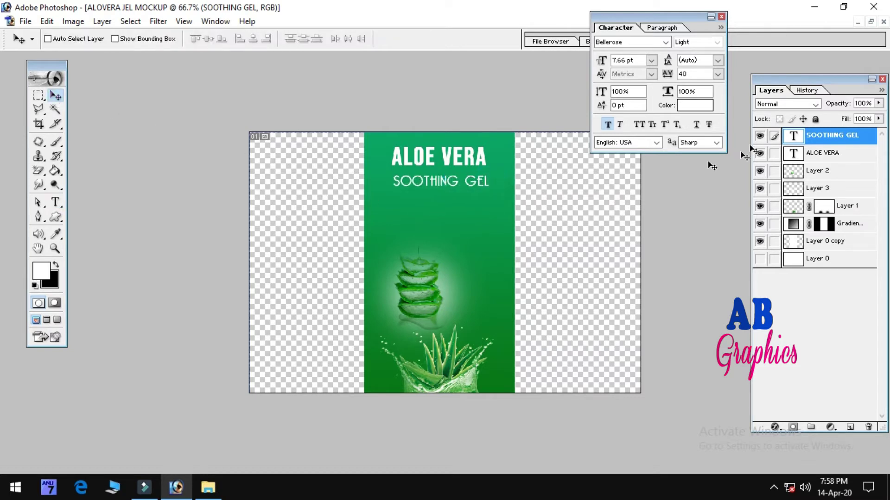
# Step: Try Berlin Sans FB Demi, settle SOOTHING GEL on BigNoodleTitling without bold, and re-centre it
pyautogui.click(793, 136)
pyautogui.click(623, 42)
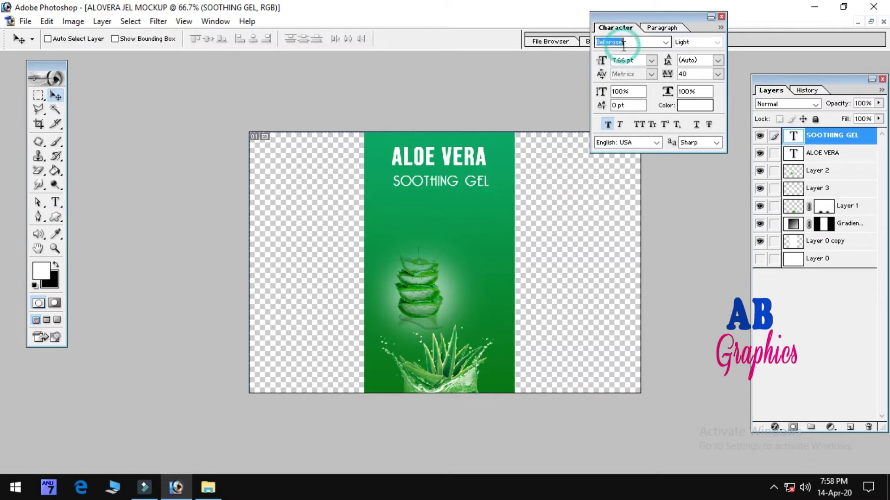
pyautogui.write('Berlin Sans FB Demi')
pyautogui.press('Return')
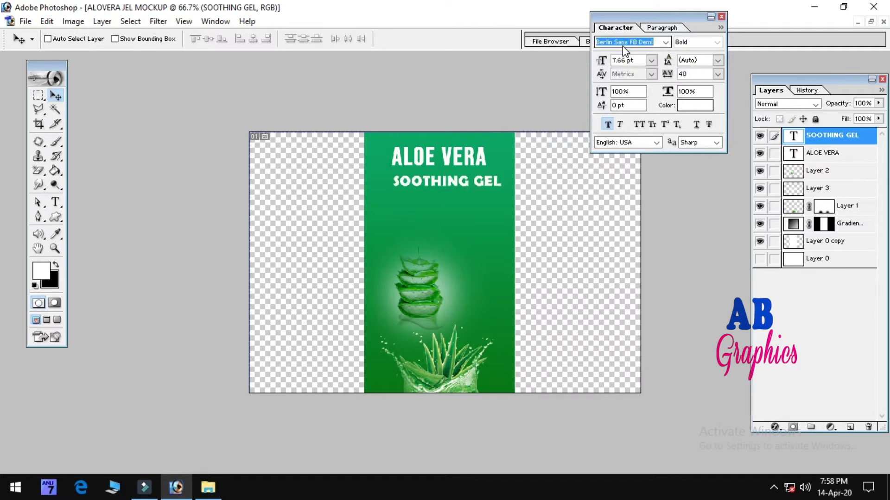
pyautogui.press('Down')
pyautogui.press('Down')
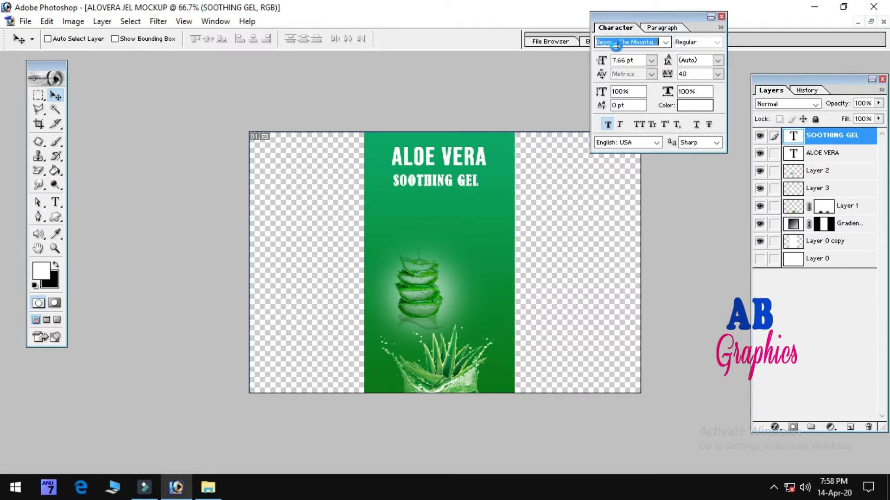
pyautogui.press('Down')
pyautogui.press('Down')
pyautogui.press('Down')
pyautogui.press('Down')
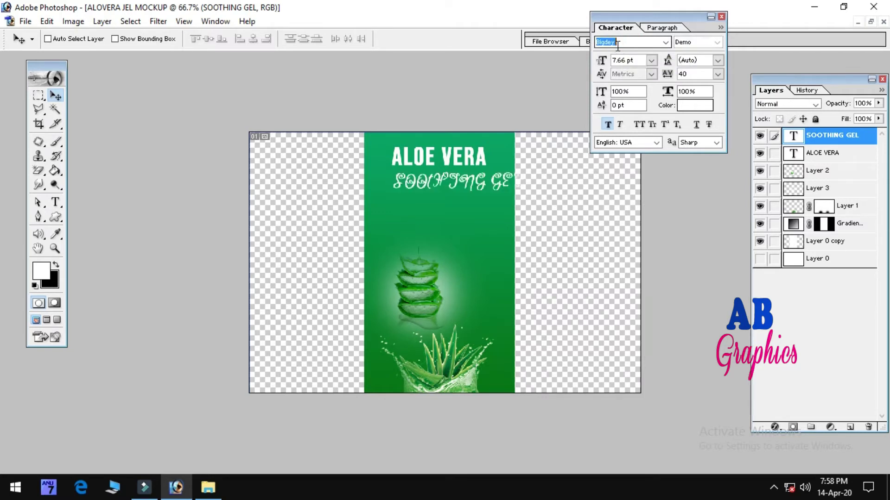
pyautogui.press('Up')
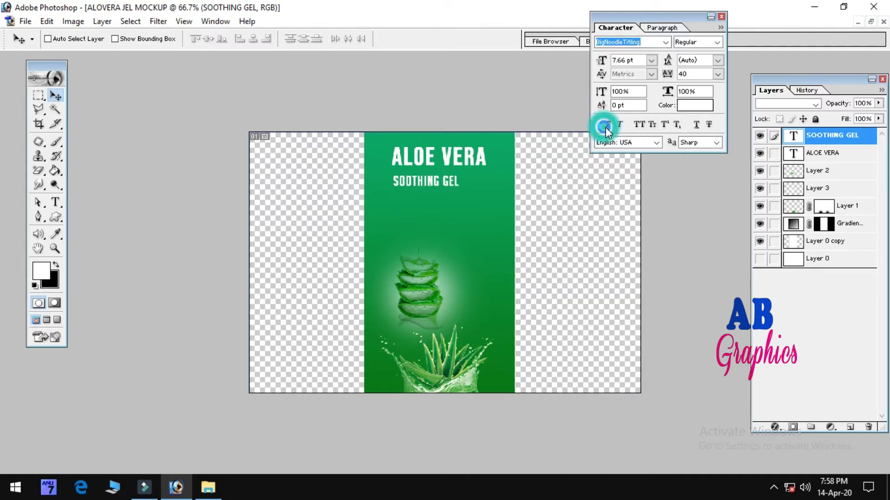
pyautogui.click(605, 127)
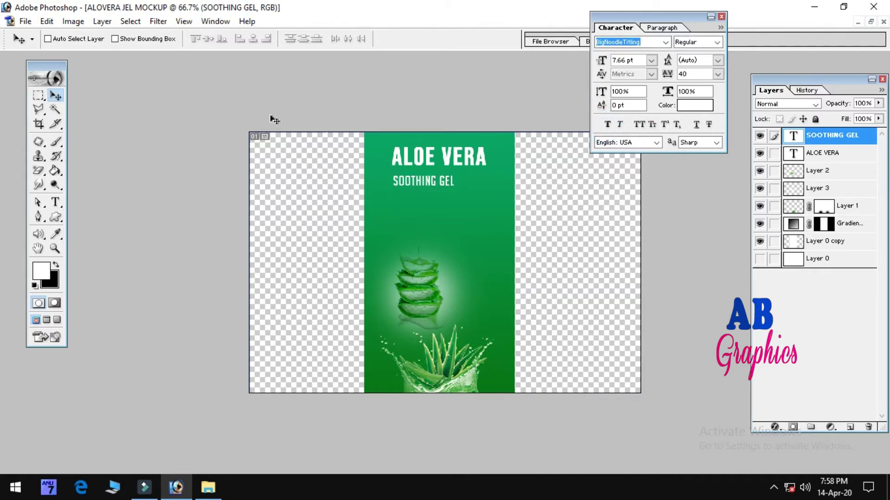
pyautogui.click(822, 139)
pyautogui.moveTo(431, 177); pyautogui.dragTo(440, 178)
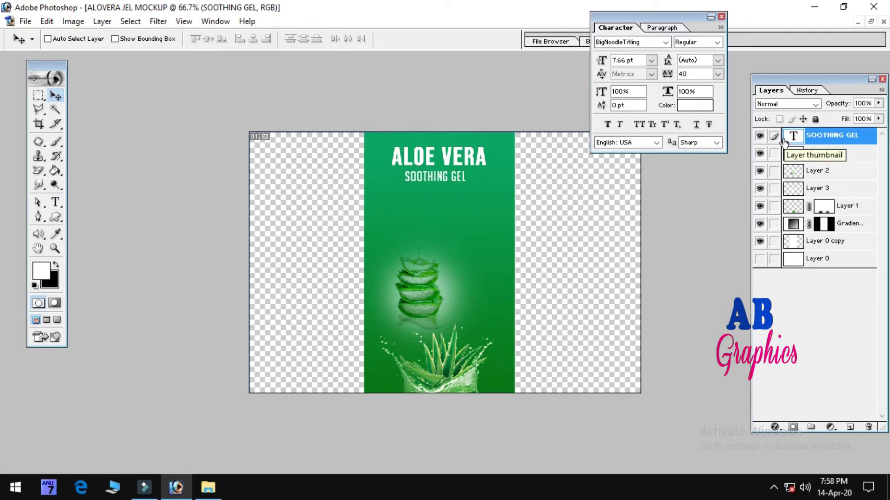
# Step: Add a tagline text line below SOOTHING GEL listing the care categories
pyautogui.click(55, 203)
pyautogui.click(382, 211)
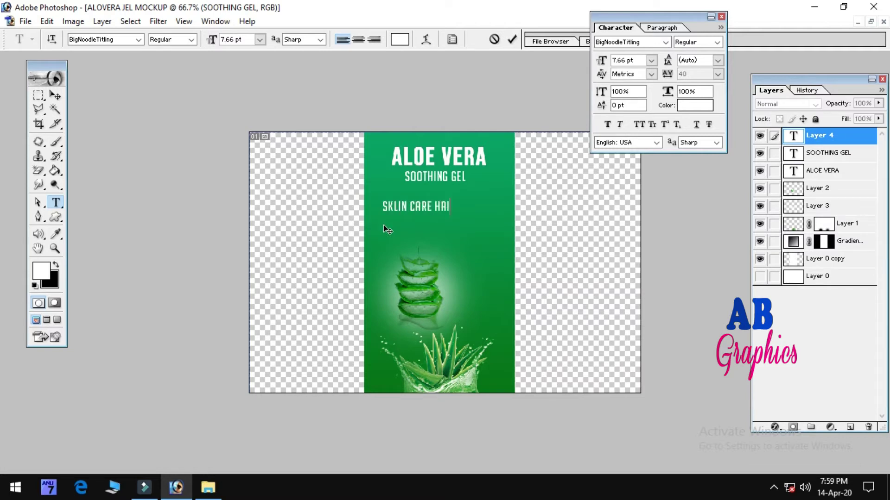
pyautogui.write('R CARE')
pyautogui.write(' BOD')
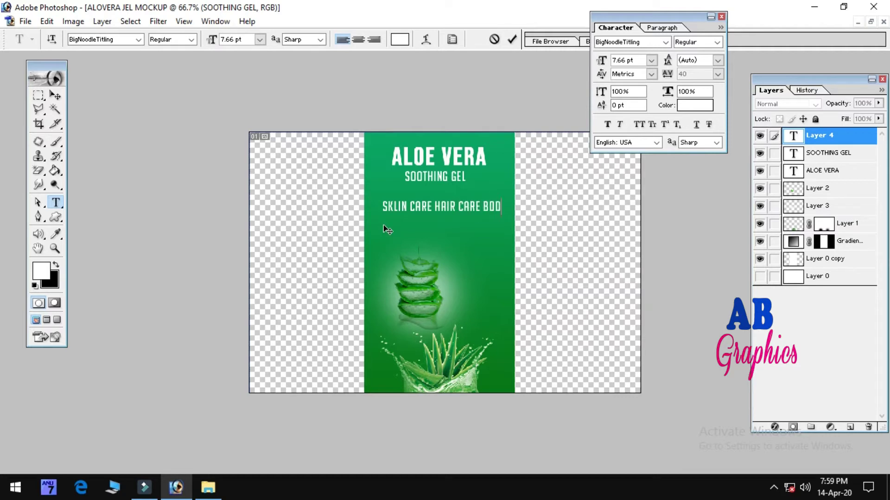
pyautogui.write('Y CART')
pyautogui.click(817, 144)
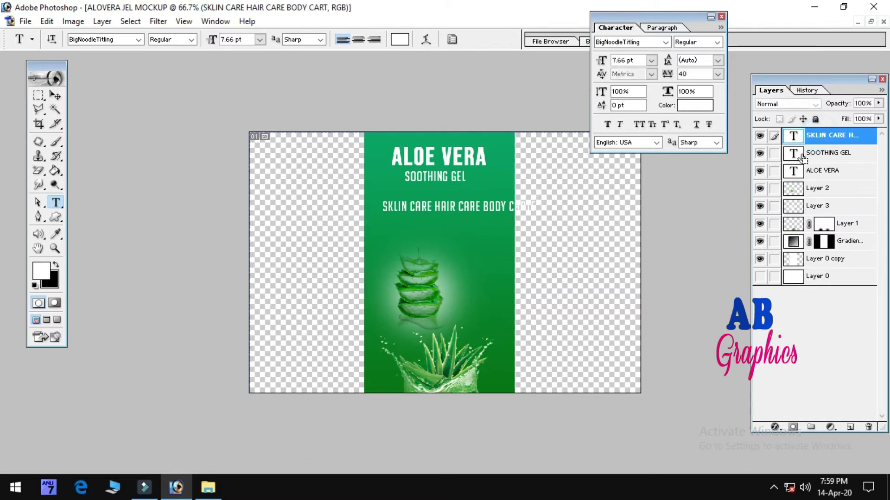
# Step: Scale the tagline to about three quarters and centre it under SOOTHING GEL at 100% zoom
pyautogui.hotkey('ctrl', 't')
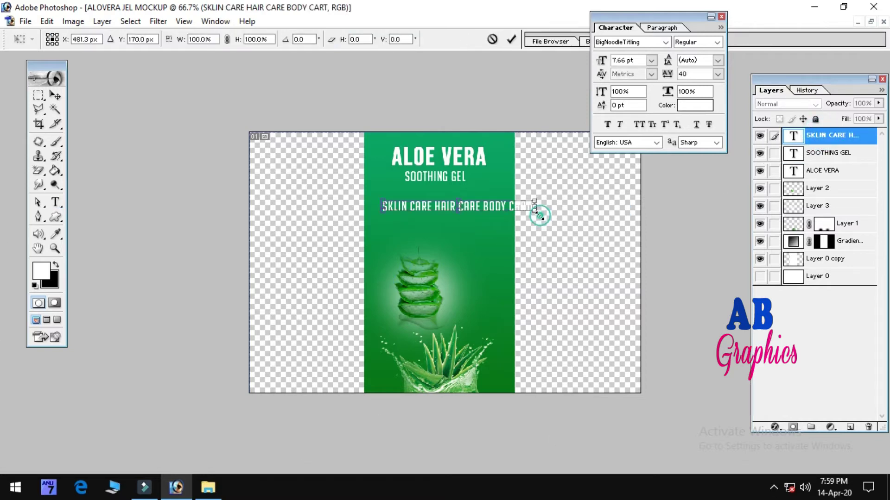
pyautogui.moveTo(537, 211); pyautogui.dragTo(521, 209)
pyautogui.press('Return')
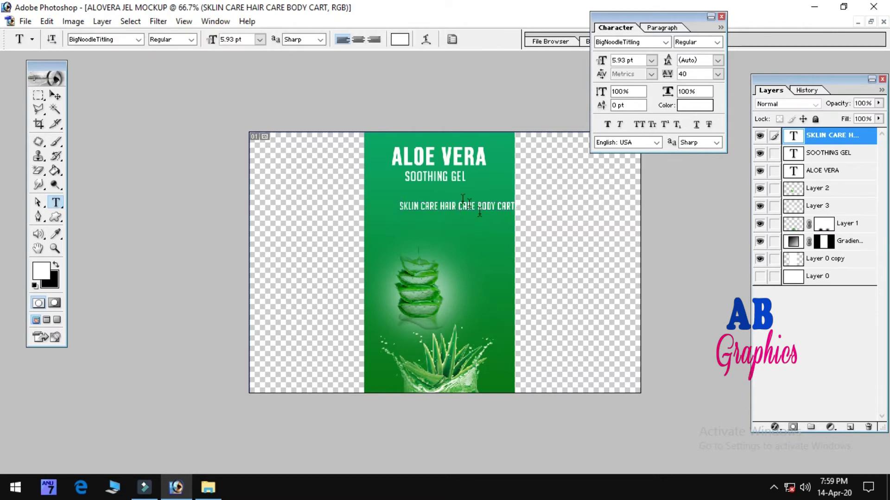
pyautogui.click(56, 96)
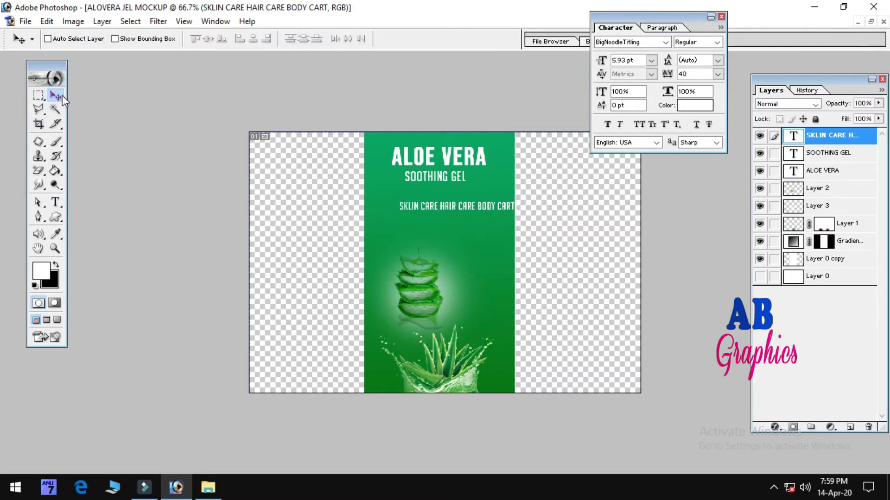
pyautogui.hotkey('ctrl', 'alt', '0')
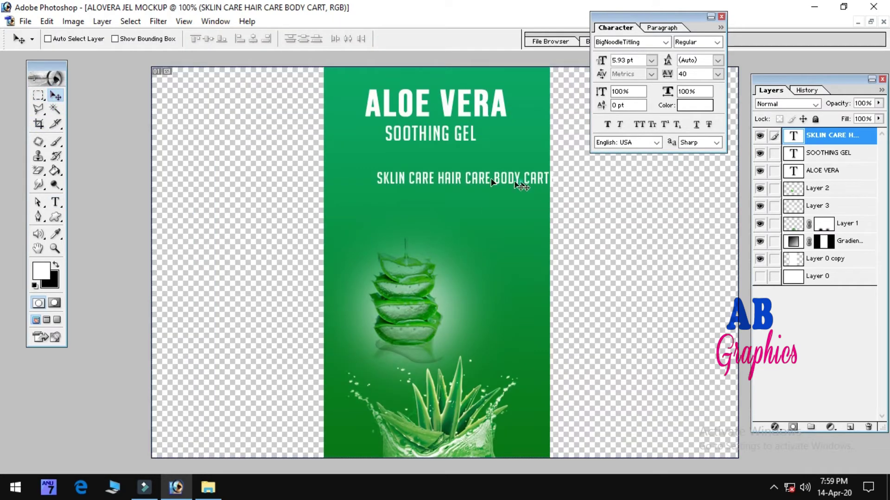
pyautogui.moveTo(520, 185); pyautogui.dragTo(493, 171)
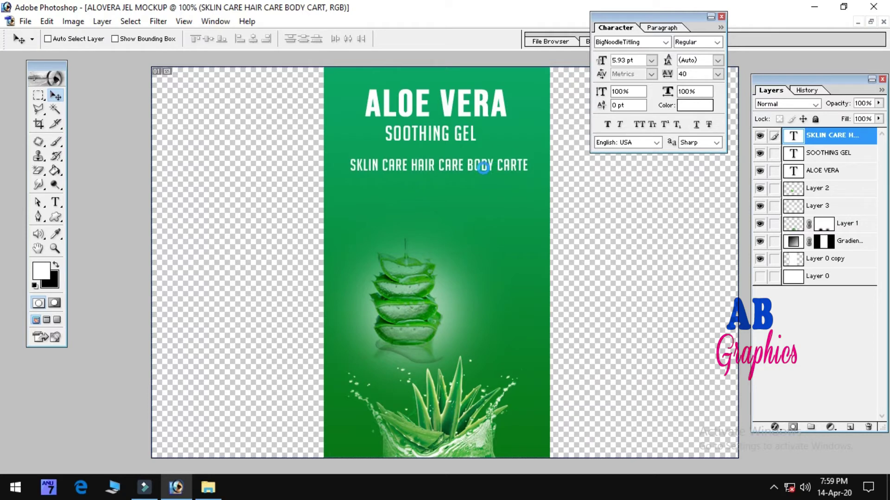
# Step: Set up the Line tool with thickness 19 on a new layer for tagline dividers
pyautogui.click(55, 217)
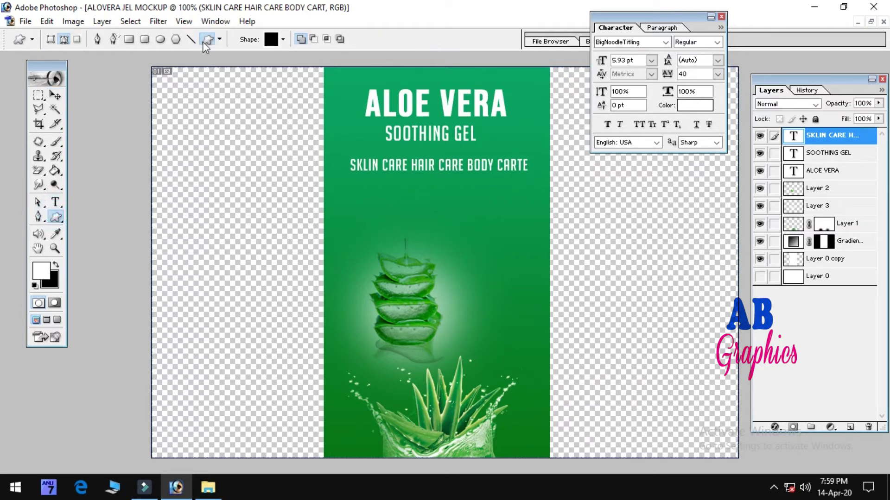
pyautogui.click(191, 39)
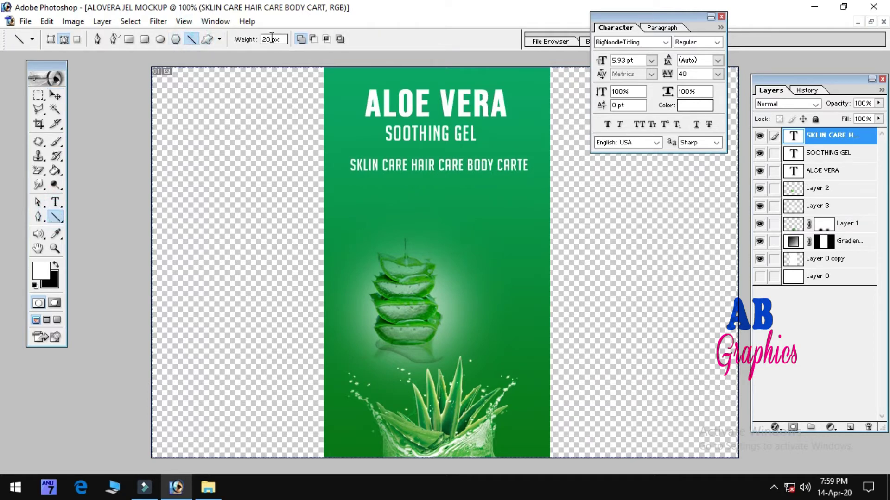
pyautogui.doubleClick(268, 38)
pyautogui.write('19')
pyautogui.press('Down')
pyautogui.press('Down')
pyautogui.click(850, 426)
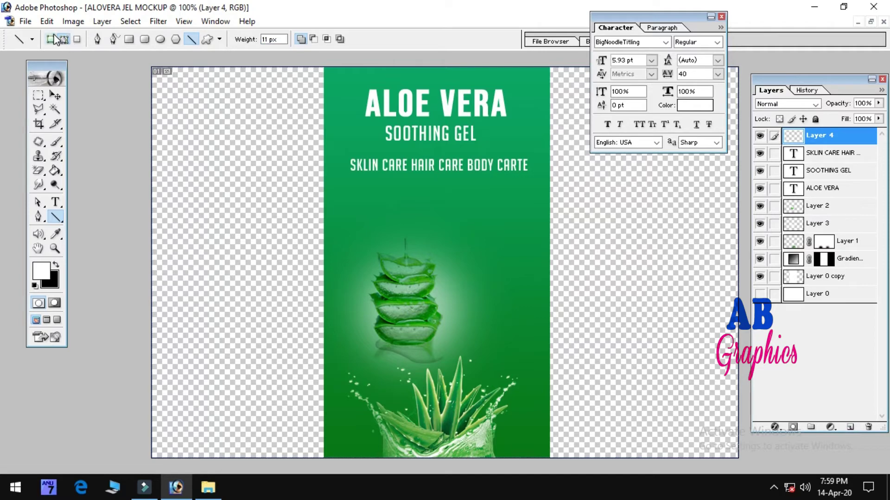
pyautogui.click(52, 39)
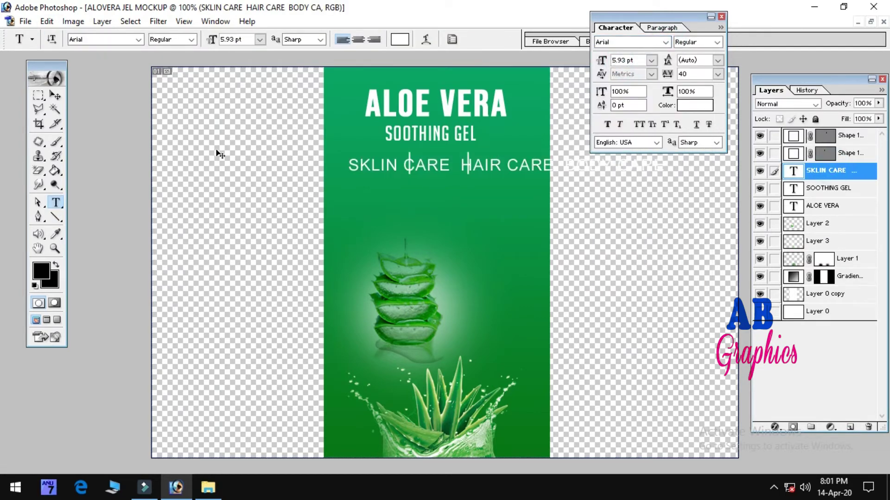
# Step: Shrink the tagline to fit the label width and remove an extra space before BODY CARE
pyautogui.press('Return')
pyautogui.moveTo(664, 172); pyautogui.dragTo(485, 167)
pyautogui.press('v')
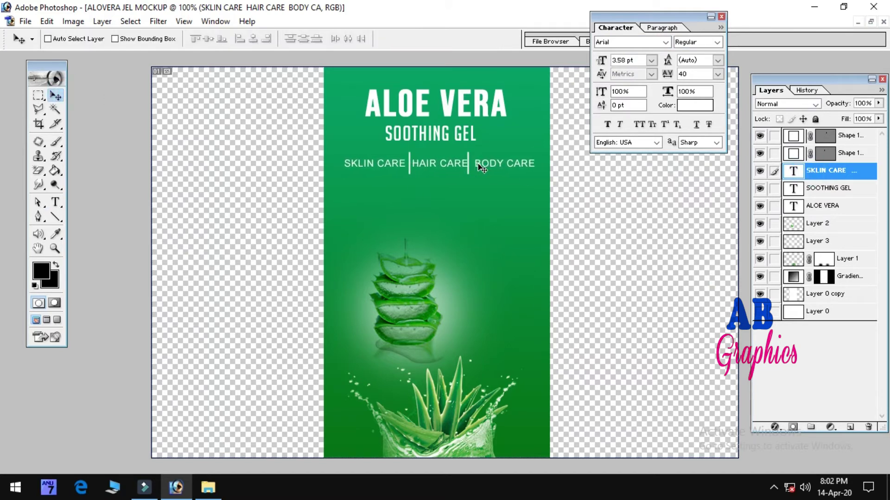
pyautogui.press('t')
pyautogui.click(474, 163)
pyautogui.press('BackSpace')
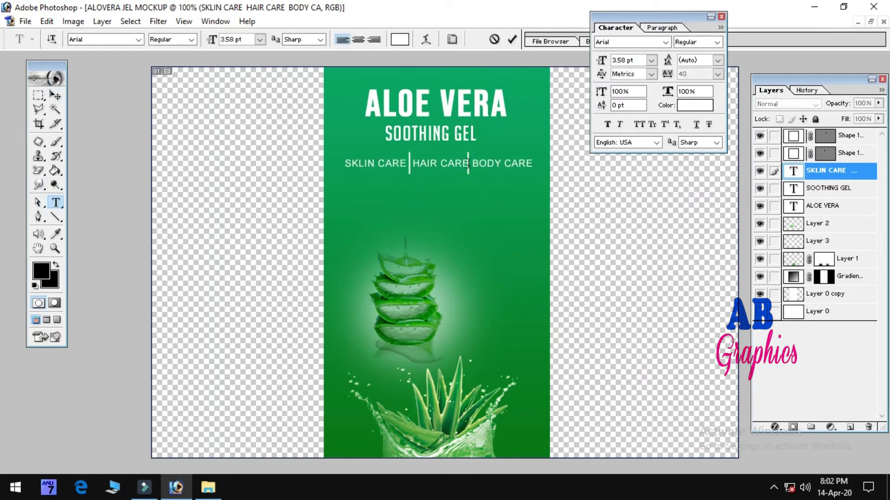
pyautogui.click(850, 135)
pyautogui.press('v')
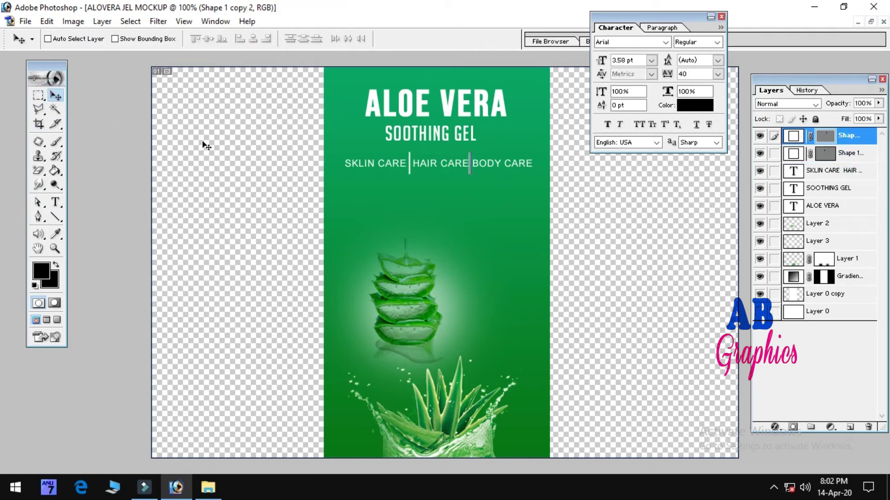
# Step: Delete the two divider line layers between the tagline items
pyautogui.rightClick(857, 153)
pyautogui.click(786, 194)
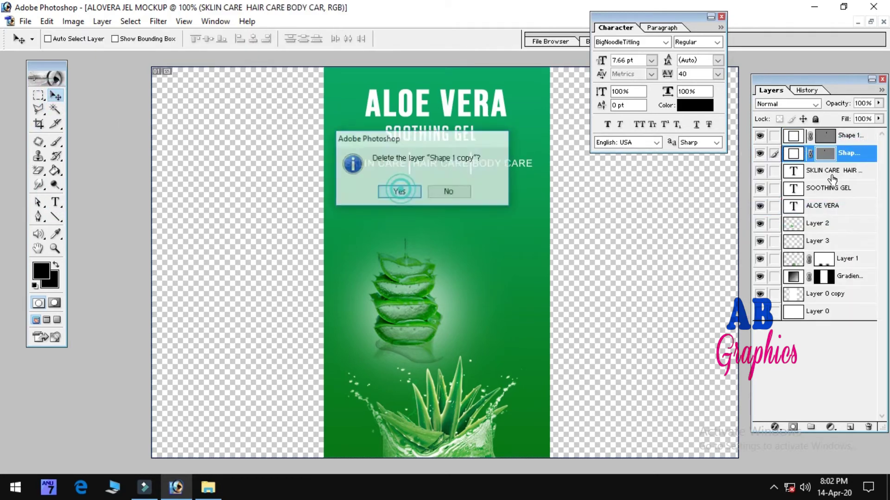
pyautogui.click(397, 190)
pyautogui.rightClick(850, 135)
pyautogui.click(787, 195)
pyautogui.click(404, 191)
# Step: Draw a small black ellipse dot before SKLIN and copy it between SKLIN CARE and HAIR CARE
pyautogui.click(56, 217)
pyautogui.click(160, 39)
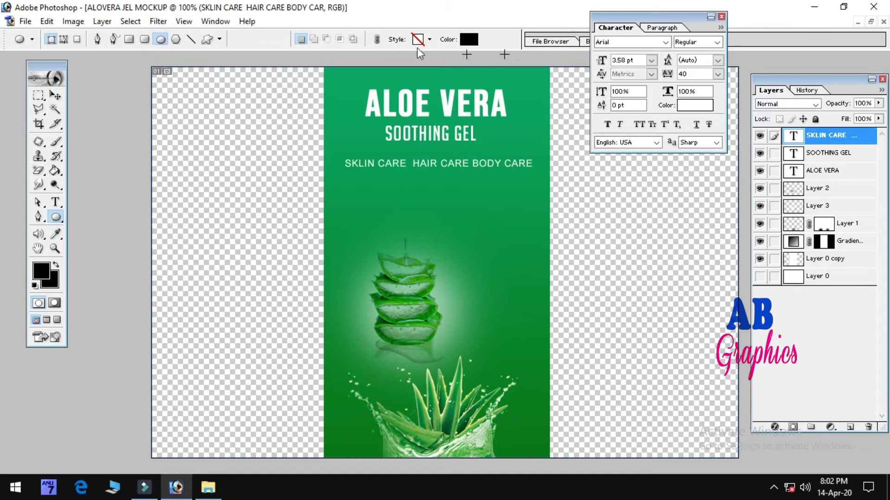
pyautogui.moveTo(385, 180)
pyautogui.mouseDown()
pyautogui.moveTo(390, 192)
pyautogui.moveTo(357, 175)
pyautogui.mouseUp()
pyautogui.press('v')
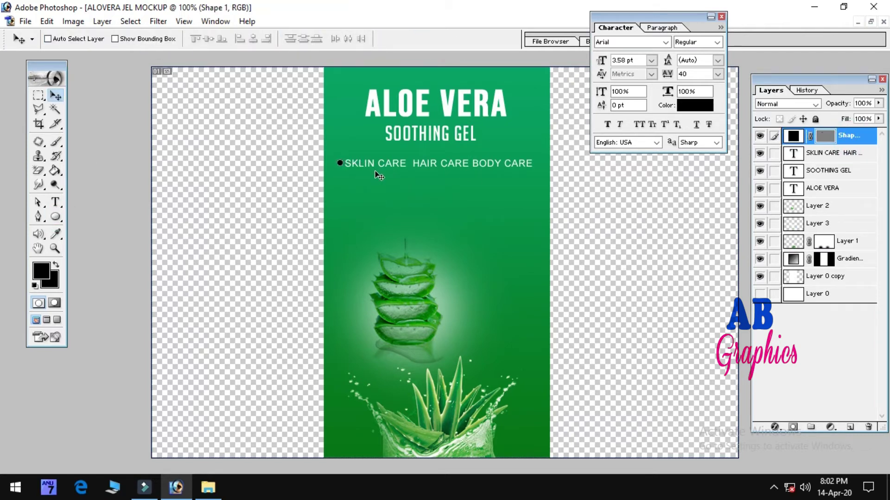
pyautogui.hotkey('ctrl', 'j')
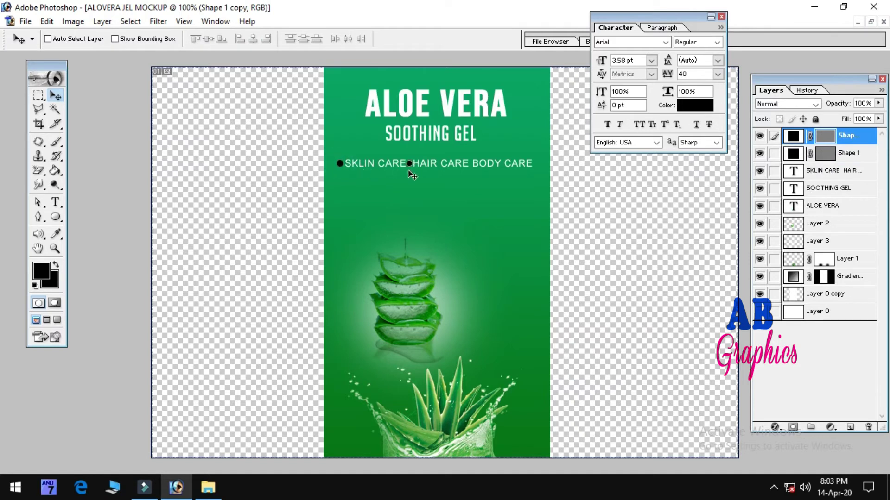
pyautogui.keyDown('alt'); pyautogui.moveTo(410, 165); pyautogui.dragTo(430, 165); pyautogui.keyUp('alt')
# Step: Correct 'SKLIN' to 'SKIN' in the tagline, keeping its size at 3.58 pt
pyautogui.doubleClick(793, 189)
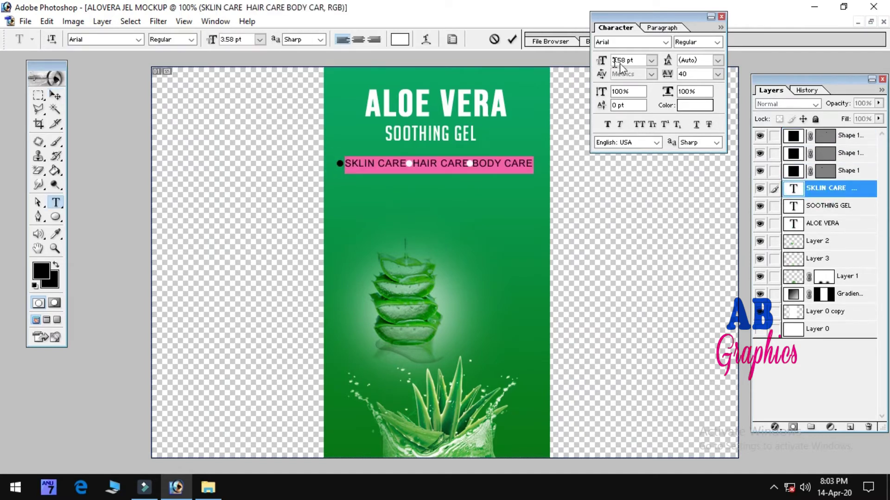
pyautogui.click(625, 60)
pyautogui.press('Up')
pyautogui.hotkey('ctrl', 'Return')
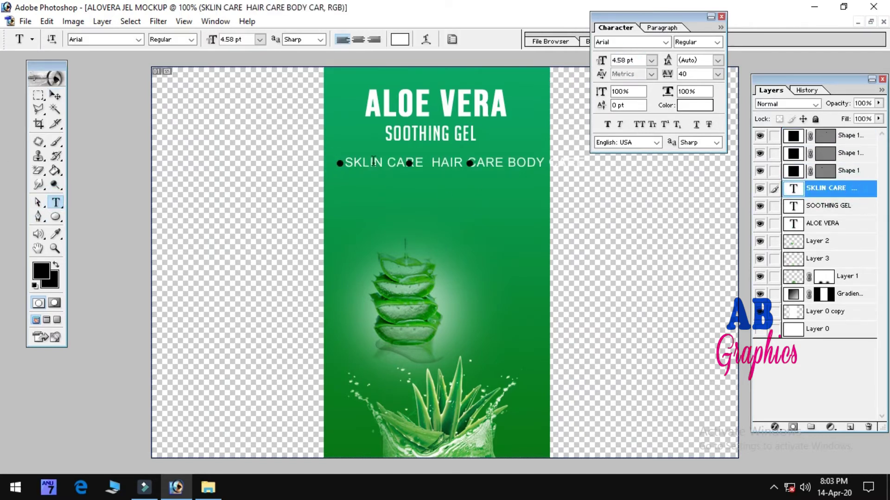
pyautogui.click(373, 160)
pyautogui.press('BackSpace')
pyautogui.doubleClick(793, 188)
pyautogui.click(626, 61)
pyautogui.press('Down')
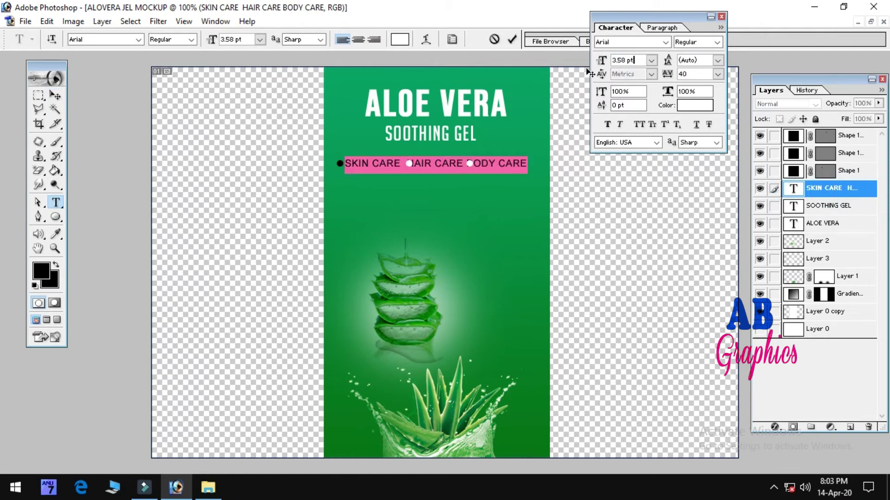
pyautogui.click(463, 163)
pyautogui.click(56, 95)
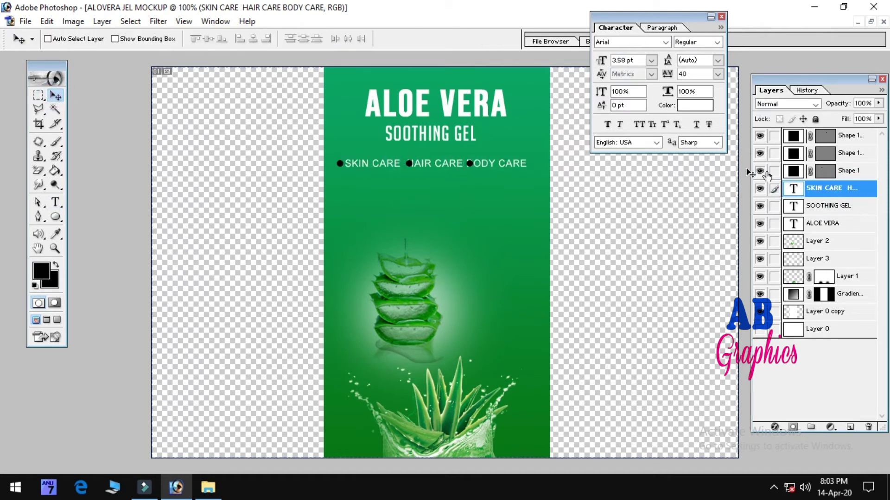
# Step: Adjust the spacing between tagline items around the dot layers
pyautogui.click(848, 171)
pyautogui.click(829, 188)
pyautogui.click(55, 202)
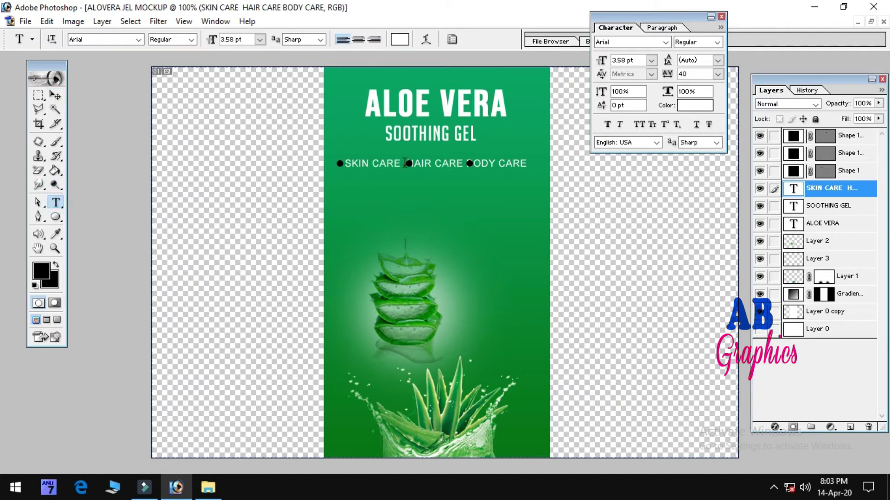
pyautogui.click(465, 163)
pyautogui.press('BackSpace')
pyautogui.click(848, 153)
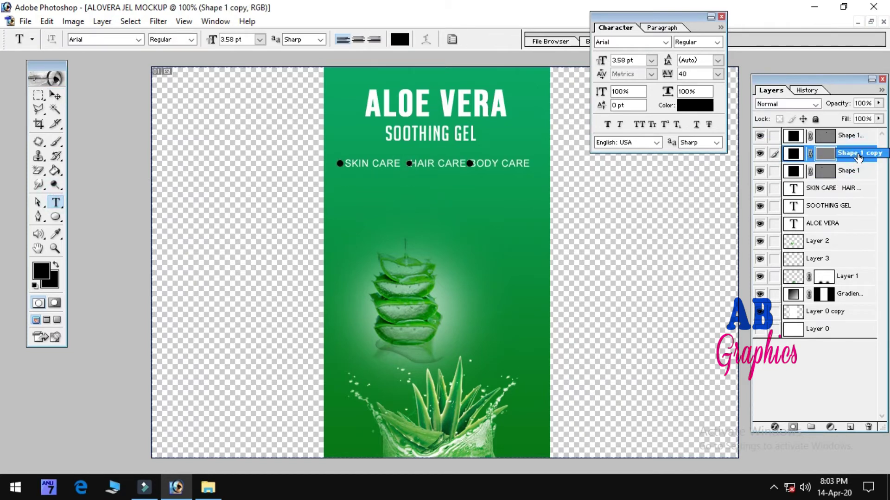
pyautogui.press('Return')
pyautogui.press('v')
# Step: Add a space before BODY CARE in the tagline
pyautogui.click(55, 202)
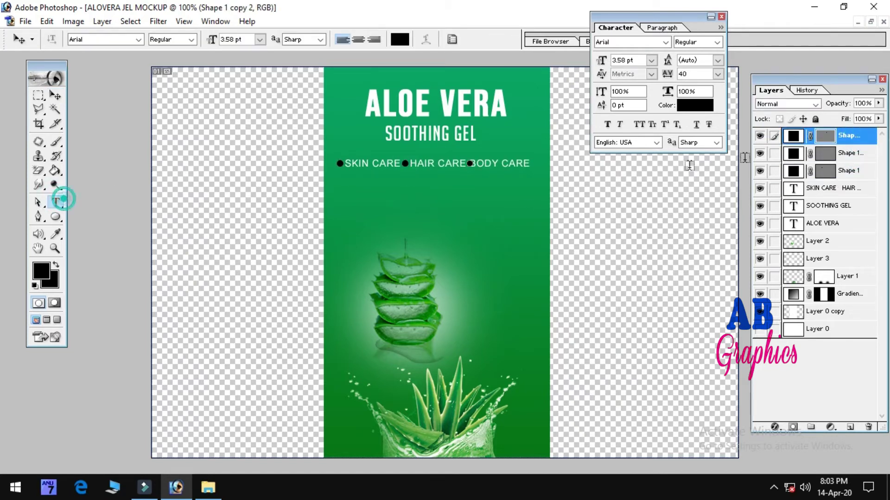
pyautogui.click(469, 163)
pyautogui.click(846, 139)
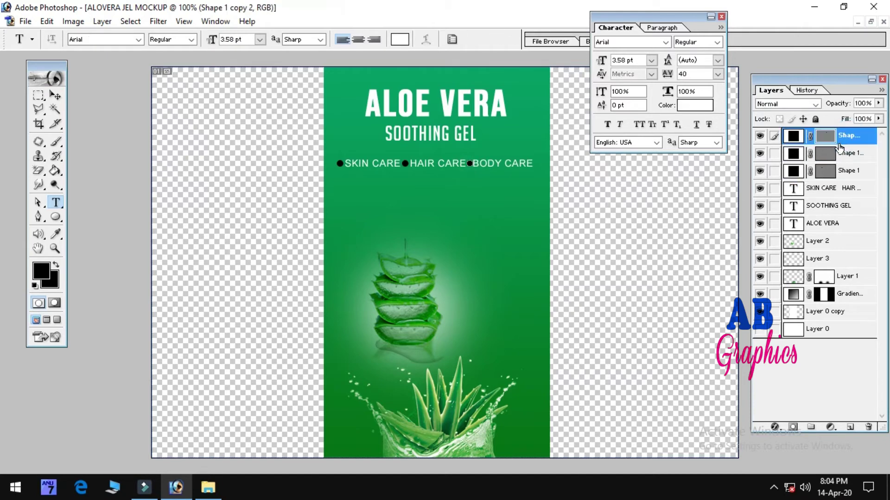
pyautogui.click(833, 189)
pyautogui.click(469, 164)
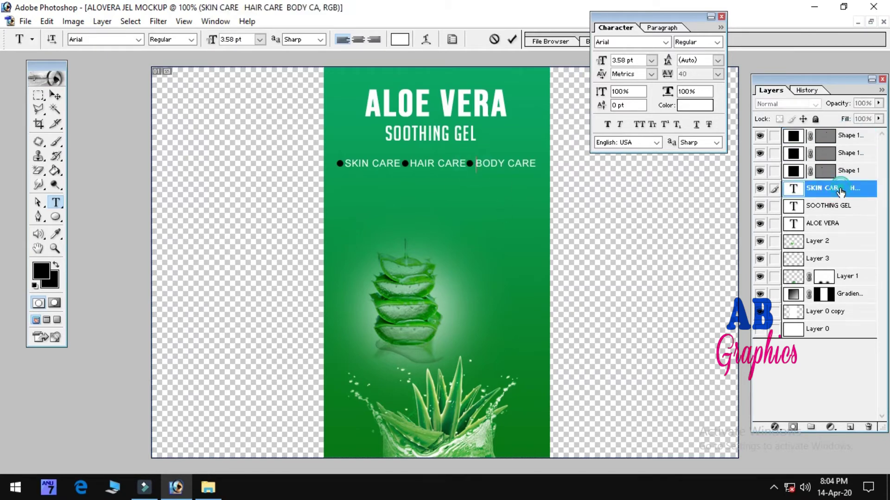
pyautogui.click(857, 142)
pyautogui.press('v')
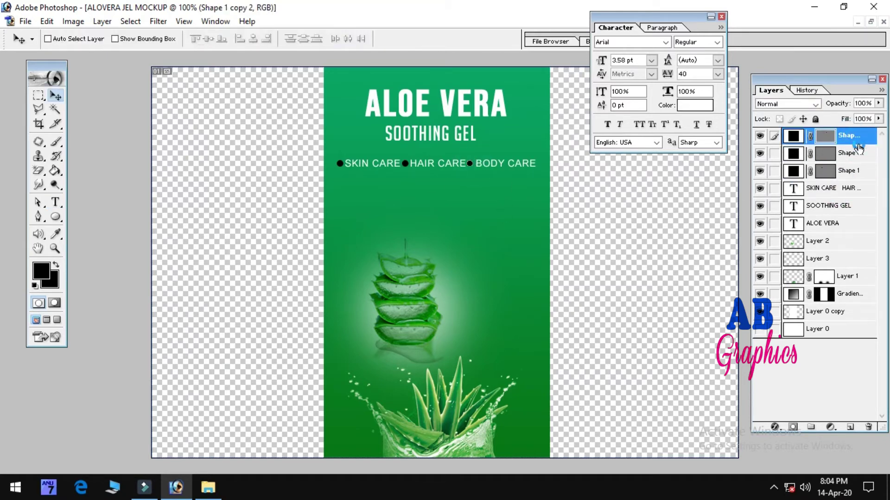
# Step: Save the label as a PSD file with File > Save As
pyautogui.click(25, 21)
pyautogui.click(37, 142)
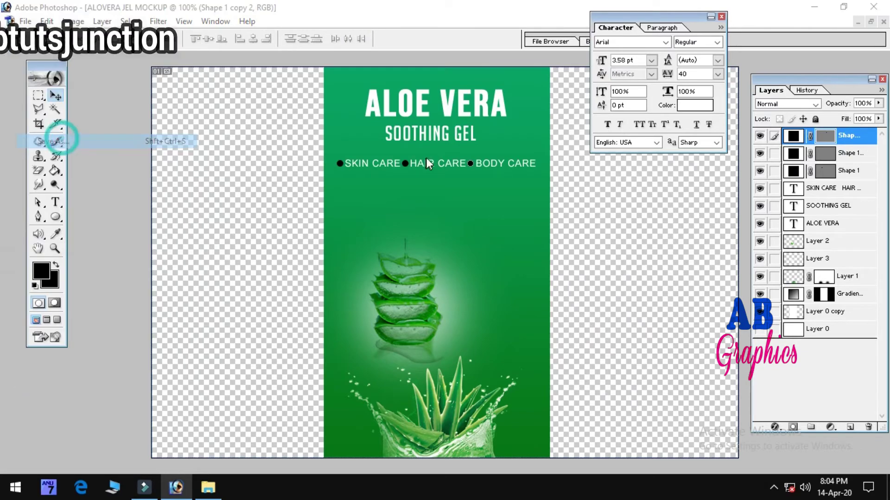
pyautogui.press('Return')
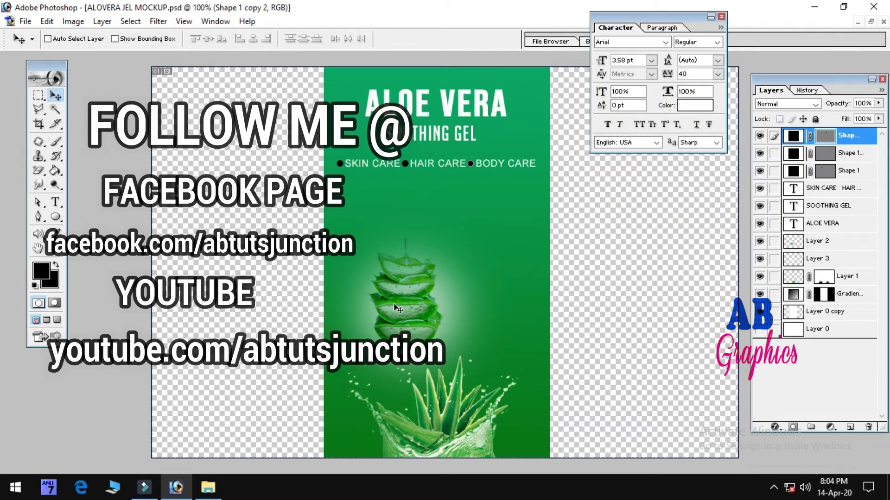
# Step: Add an 'AN AB PRODUCT' text line below the tagline and try different fonts for it
pyautogui.press('t')
pyautogui.click(363, 220)
pyautogui.write('AN AB PRODUCT')
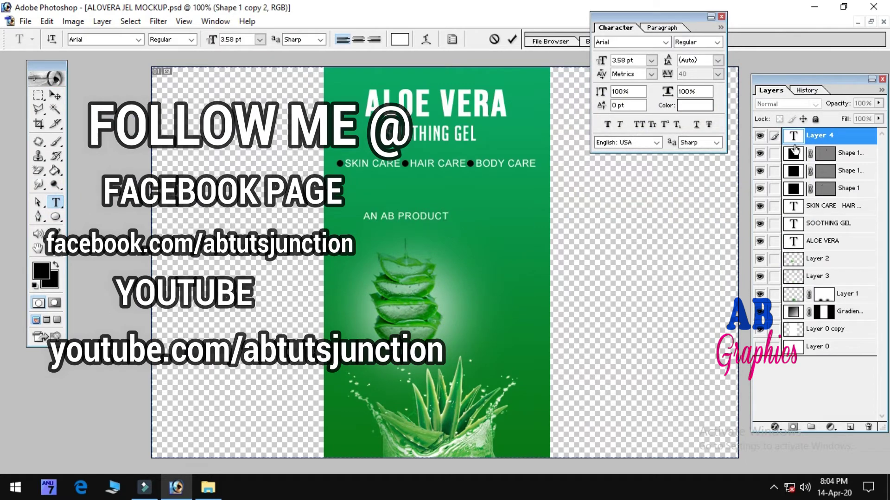
pyautogui.doubleClick(793, 135)
pyautogui.click(630, 41)
pyautogui.press('Down')
pyautogui.press('Down')
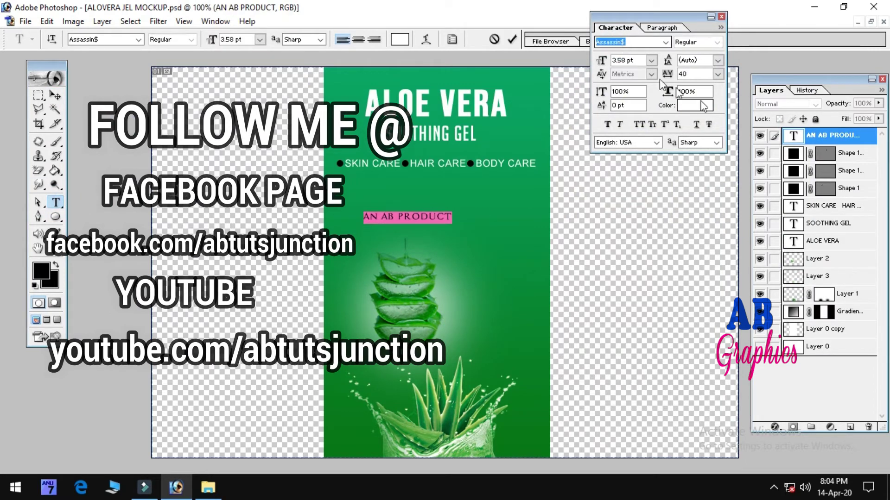
pyautogui.press('Down')
# Step: Make AN AB PRODUCT black and turn the three bullet dots white
pyautogui.click(695, 105)
pyautogui.click(883, 91)
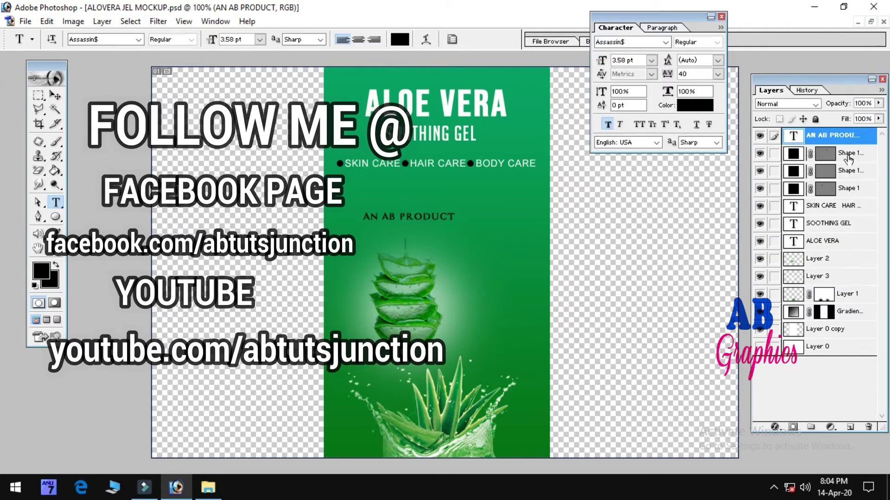
pyautogui.doubleClick(793, 153)
pyautogui.click(883, 91)
pyautogui.doubleClick(794, 188)
pyautogui.press('Return')
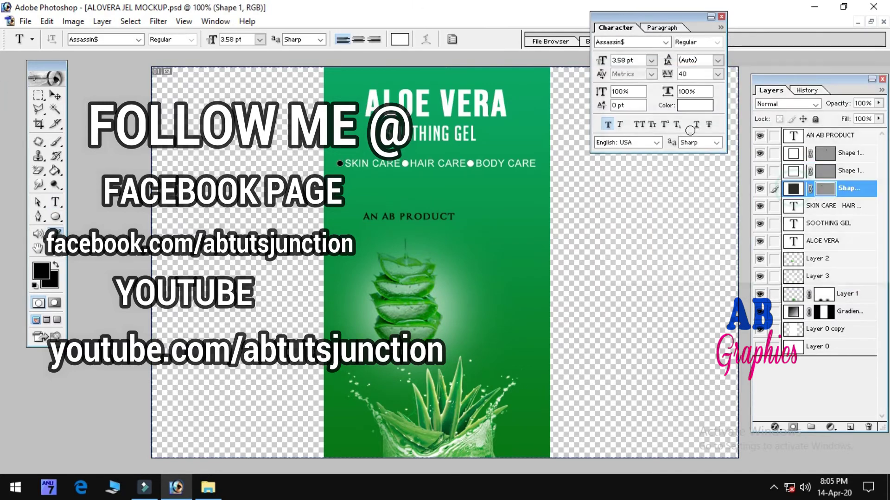
# Step: Resize AN AB PRODUCT to 4.8 pt and move it up under the bullet row
pyautogui.click(829, 136)
pyautogui.tripleClick(237, 39)
pyautogui.write('4.8')
pyautogui.press('Return')
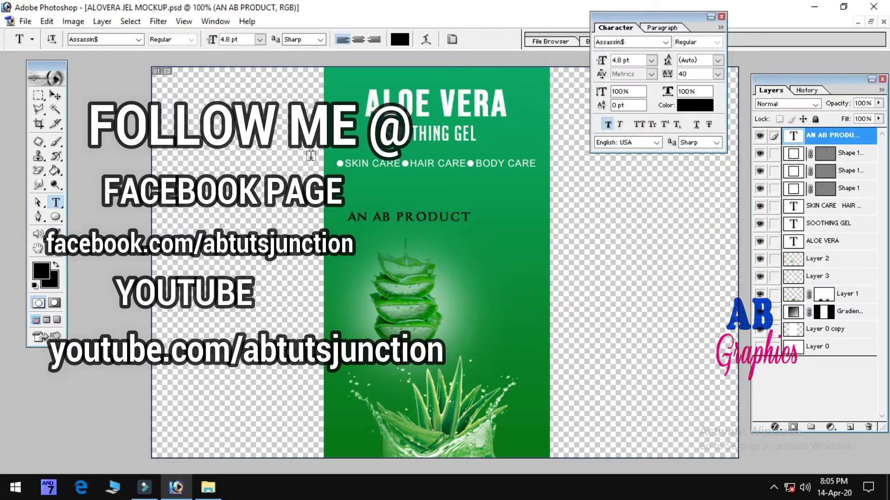
pyautogui.press('v')
pyautogui.moveTo(447, 211); pyautogui.dragTo(447, 185)
# Step: Give AN AB PRODUCT an outline stroke through Blending Options
pyautogui.rightClick(788, 135)
pyautogui.click(808, 154)
pyautogui.click(489, 236)
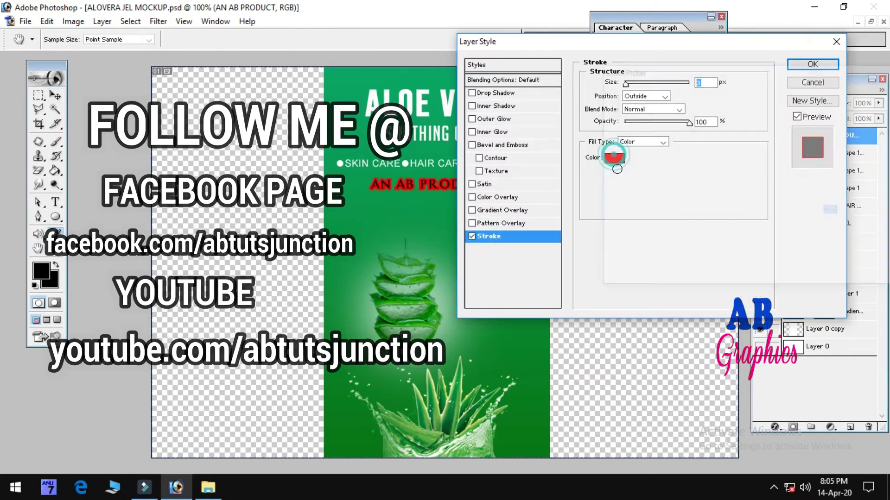
pyautogui.click(608, 158)
pyautogui.click(880, 90)
pyautogui.click(813, 67)
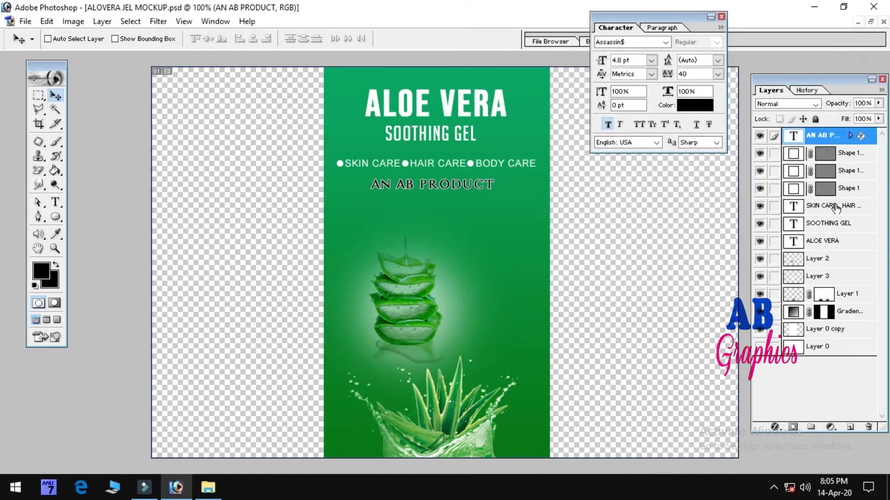
# Step: Draw a 2 px white divider line above the SKIN CARE row
pyautogui.click(62, 217)
pyautogui.click(191, 39)
pyautogui.hotkey('ctrl', 'shift', 'alt', 'n')
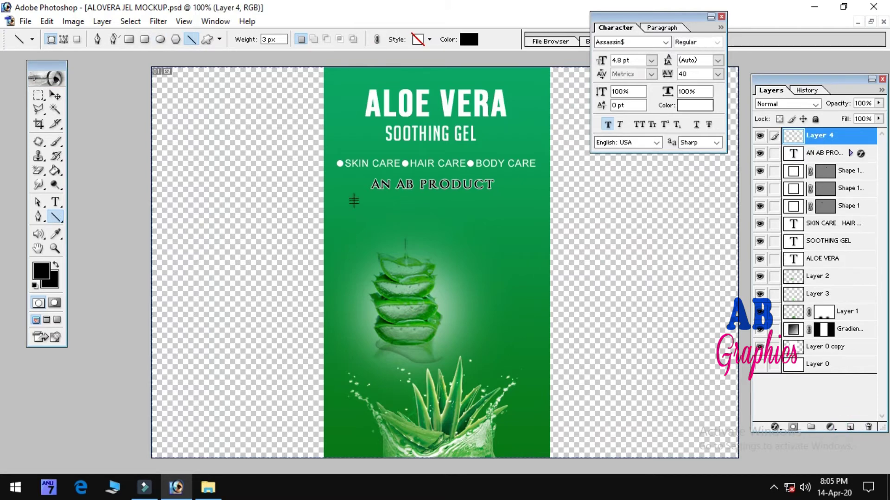
pyautogui.moveTo(489, 146); pyautogui.dragTo(535, 151)
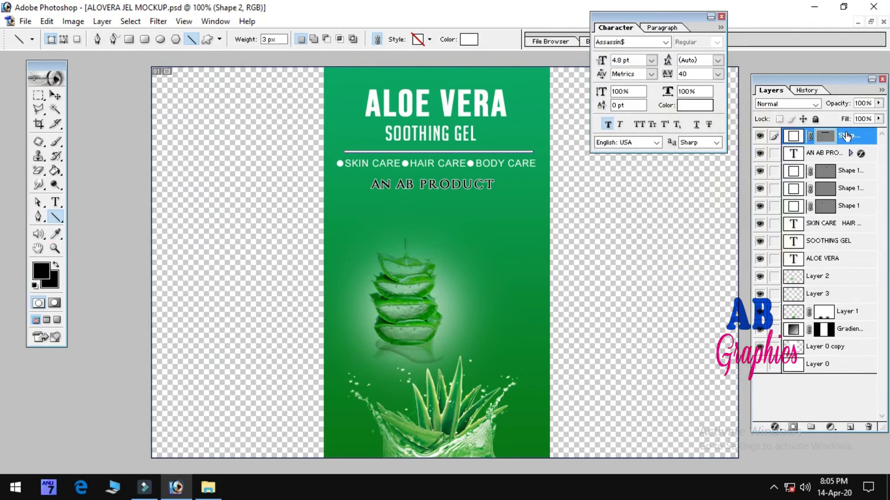
pyautogui.click(56, 216)
pyautogui.doubleClick(273, 39)
pyautogui.write('2')
pyautogui.click(469, 39)
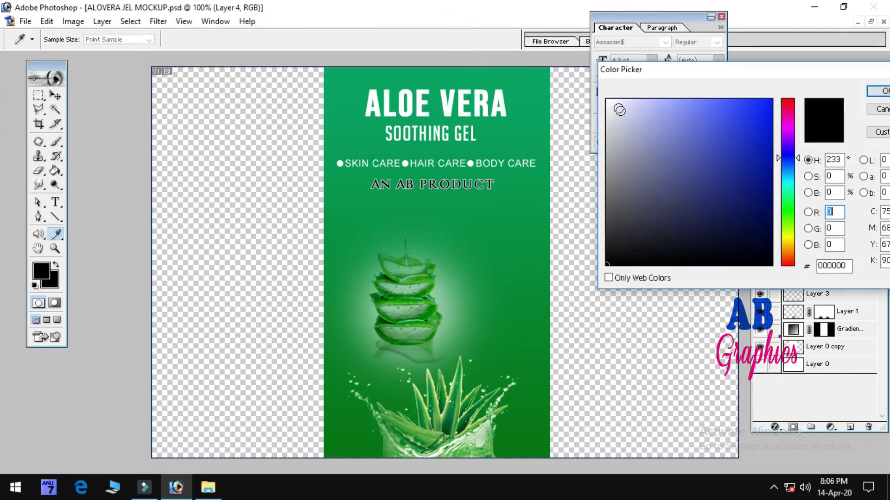
pyautogui.click(854, 109)
pyautogui.moveTo(336, 153); pyautogui.dragTo(399, 155)
# Step: Duplicate the divider line, stretch it, and position the copies on either side
pyautogui.hotkey('ctrl', 'j')
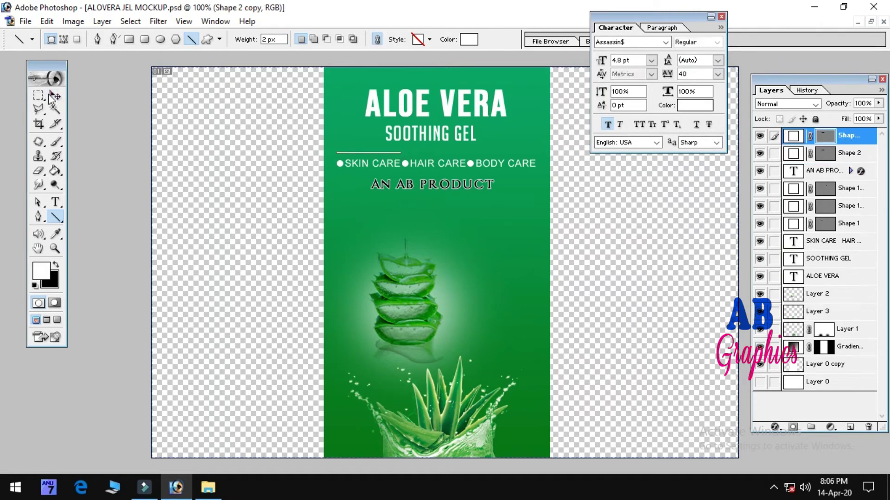
pyautogui.press('v')
pyautogui.hotkey('ctrl', 't')
pyautogui.hotkey('ctrl', '+')
pyautogui.hotkey('ctrl', '+')
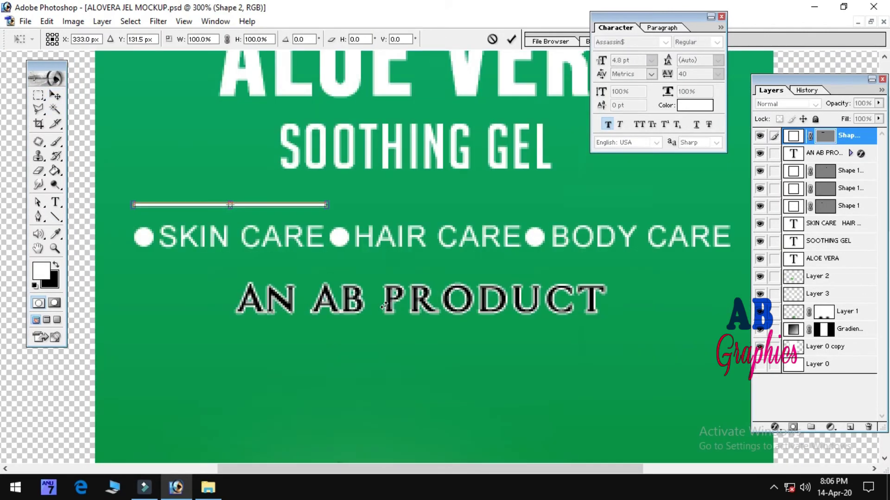
pyautogui.moveTo(353, 205); pyautogui.dragTo(398, 205)
pyautogui.press('Return')
pyautogui.hotkey('ctrl', 'j')
pyautogui.hotkey('ctrl', '-')
pyautogui.hotkey('ctrl', '-')
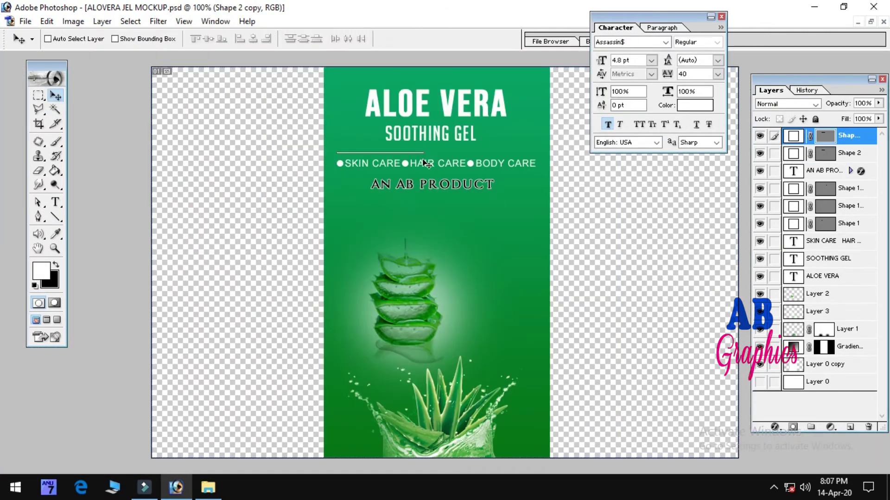
pyautogui.moveTo(533, 152); pyautogui.dragTo(530, 152)
# Step: Draw a small diamond custom shape at the centre of the divider line
pyautogui.hotkey('ctrl', 'shift', 'alt', 'n')
pyautogui.press('u')
pyautogui.click(219, 39)
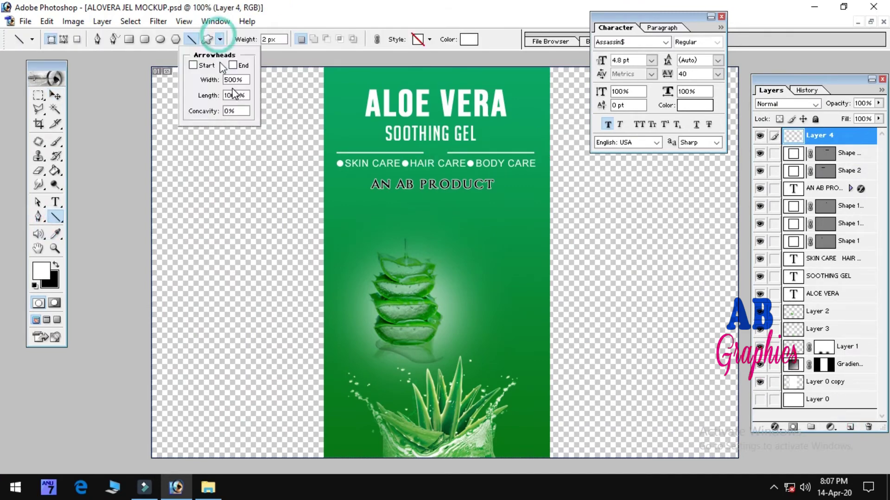
pyautogui.click(282, 39)
pyautogui.scroll(-1, 192, 278)
pyautogui.doubleClick(192, 338)
pyautogui.moveTo(431, 146); pyautogui.dragTo(442, 157)
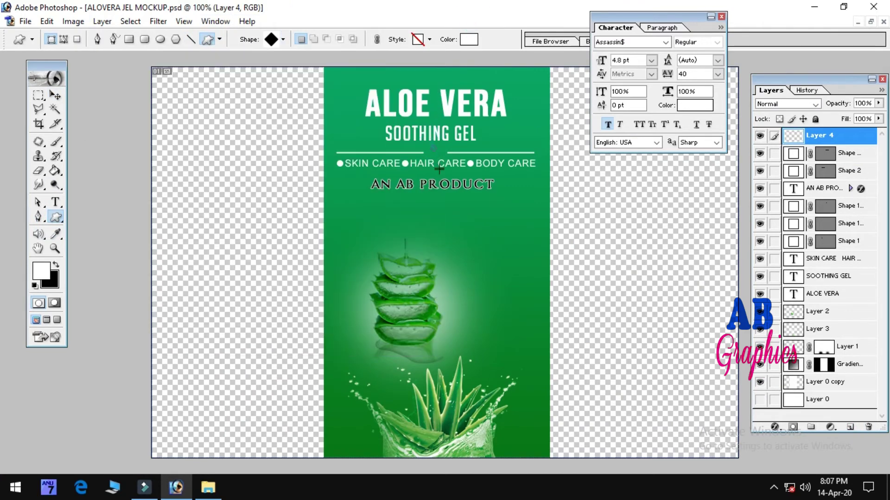
# Step: Link the line and diamond layers, nudge the SKIN CARE row, then step back in History
pyautogui.press('v')
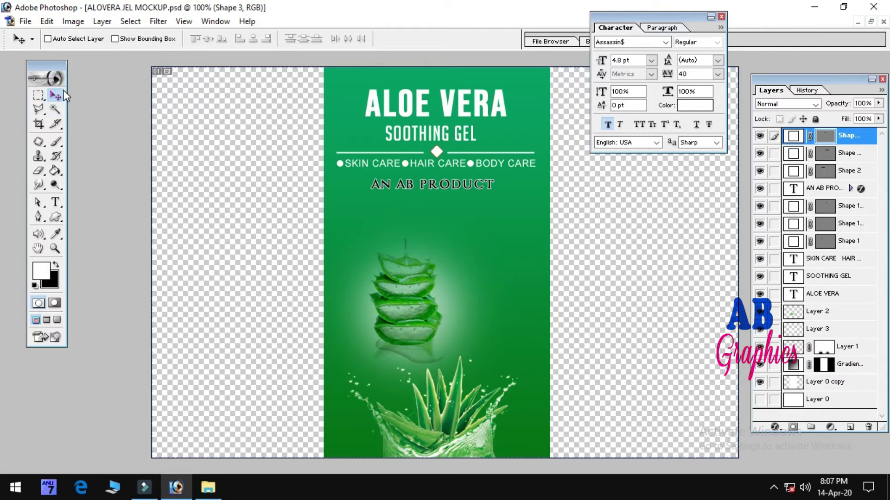
pyautogui.click(774, 171)
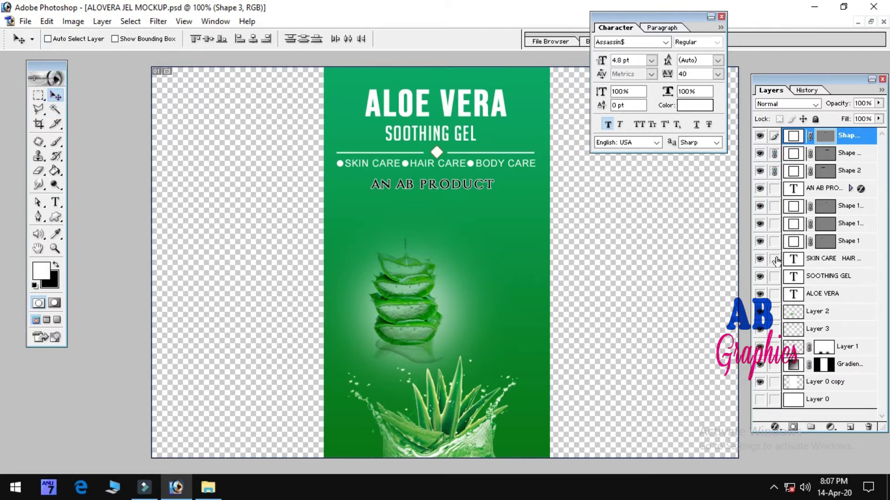
pyautogui.click(829, 259)
pyautogui.moveTo(523, 168); pyautogui.dragTo(524, 181)
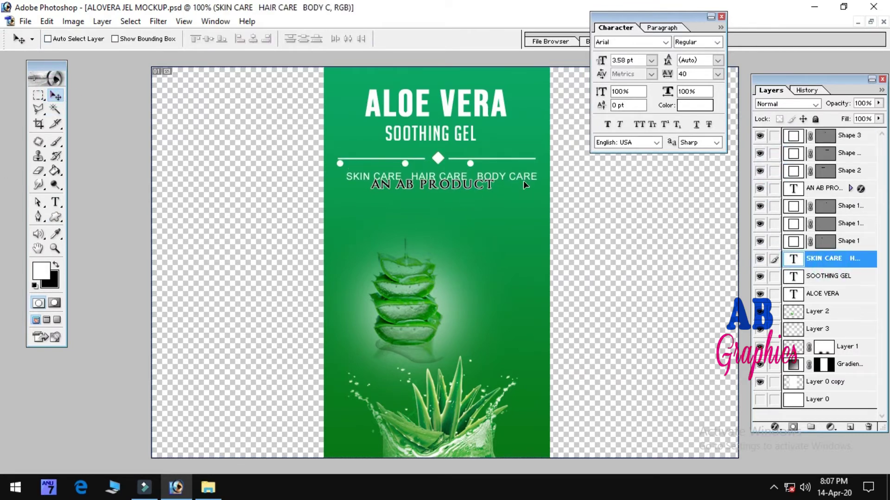
pyautogui.click(806, 90)
pyautogui.click(815, 357)
# Step: Delete the Nudge history state and group the divider shape layers into Set 1
pyautogui.click(868, 427)
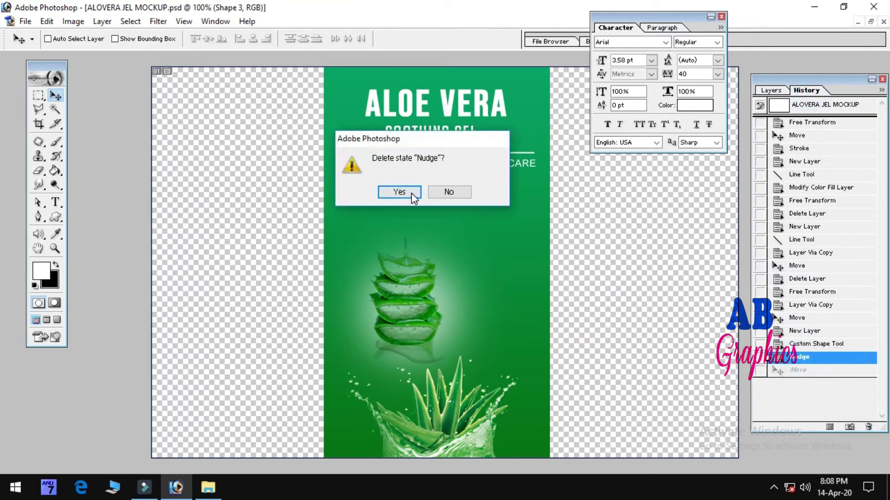
pyautogui.click(413, 197)
pyautogui.click(771, 89)
pyautogui.click(810, 427)
pyautogui.click(786, 134)
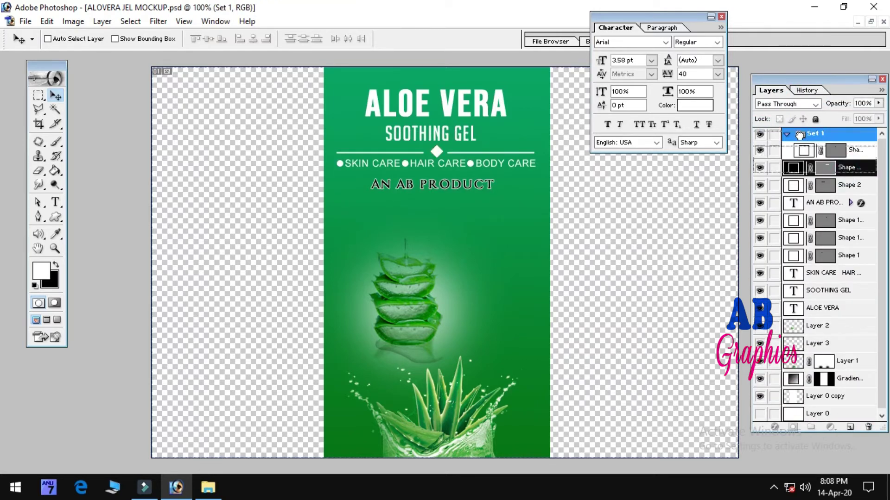
pyautogui.click(787, 134)
# Step: Lower the bullet row and AN AB PRODUCT slightly, then bring up the File Open window
pyautogui.click(759, 168)
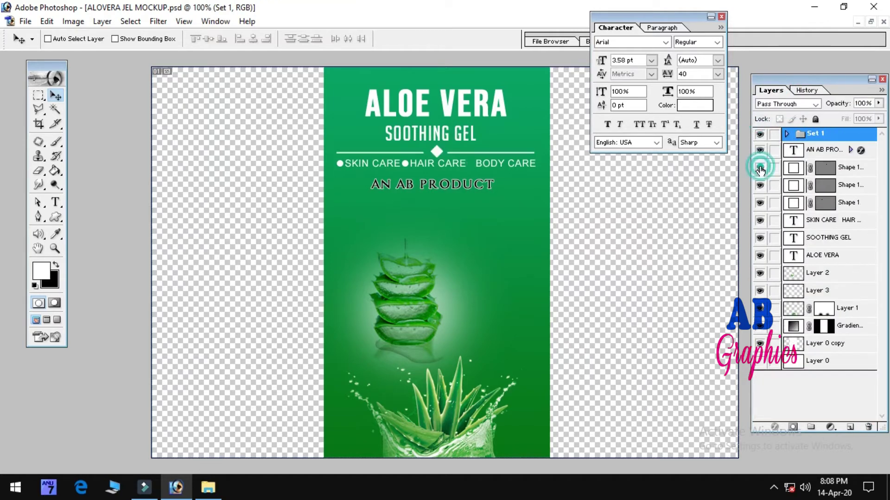
pyautogui.click(829, 168)
pyautogui.moveTo(535, 169); pyautogui.dragTo(537, 176)
pyautogui.moveTo(482, 199); pyautogui.dragTo(482, 210)
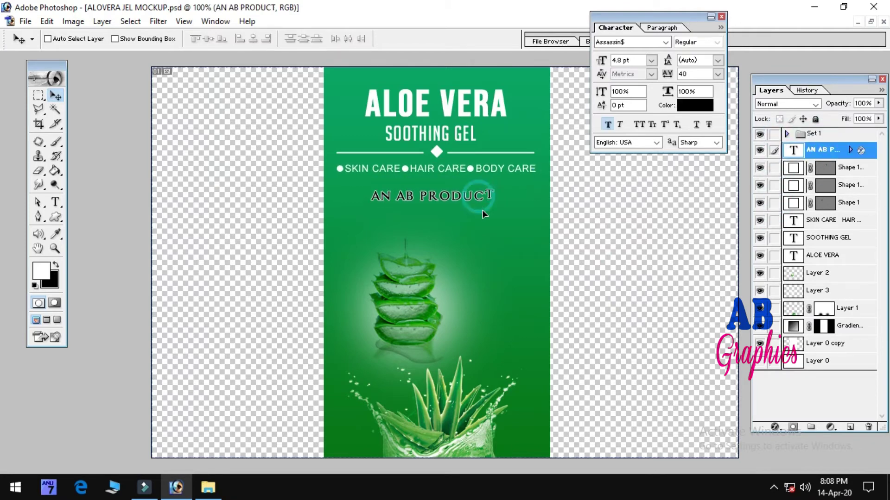
pyautogui.click(25, 21)
pyautogui.click(42, 51)
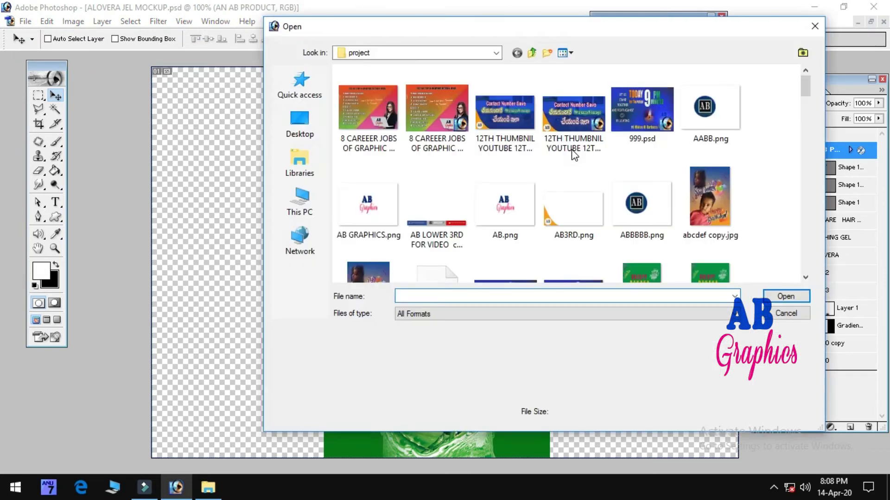
# Step: Open AB.png and drag the AB Graphics logo into the label, right of the aloe slices
pyautogui.click(509, 209)
pyautogui.click(785, 296)
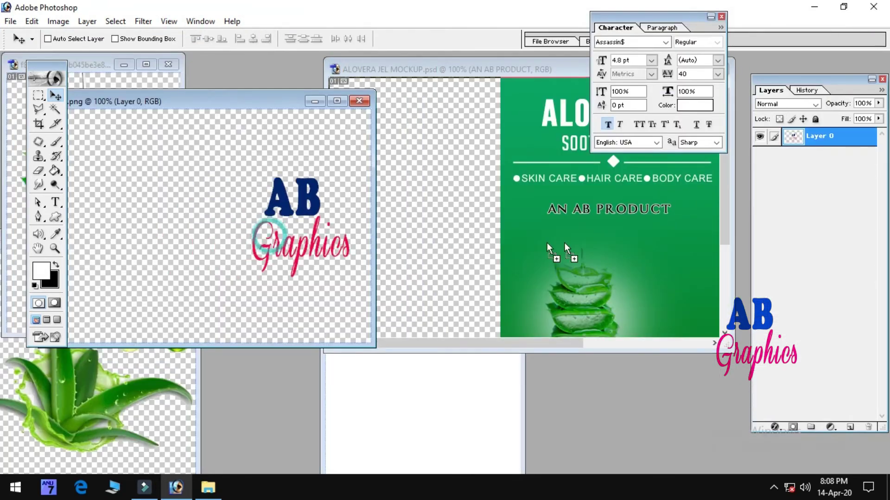
pyautogui.moveTo(563, 243); pyautogui.dragTo(556, 240)
pyautogui.doubleClick(538, 68)
pyautogui.moveTo(371, 266)
pyautogui.mouseDown()
pyautogui.moveTo(500, 283)
pyautogui.moveTo(505, 304)
pyautogui.mouseUp()
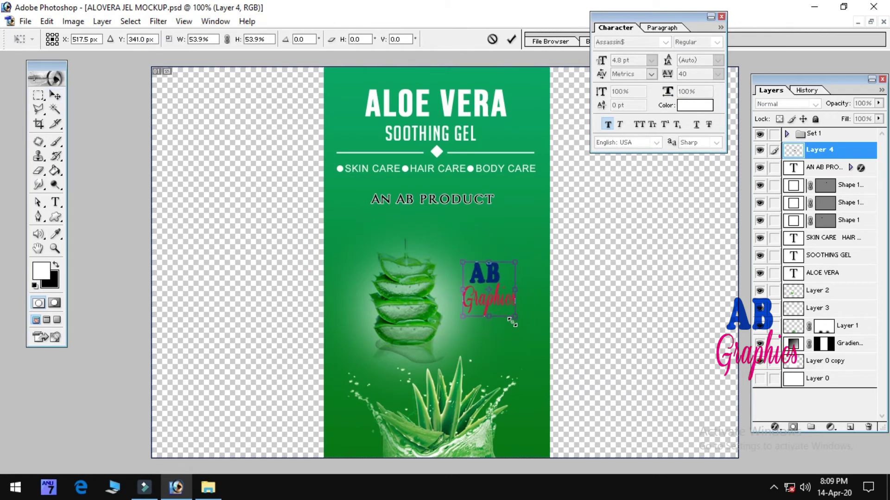
# Step: Give ALOE VERA a stroke in dark green sampled from the label, plus a drop shadow
pyautogui.rightClick(821, 277)
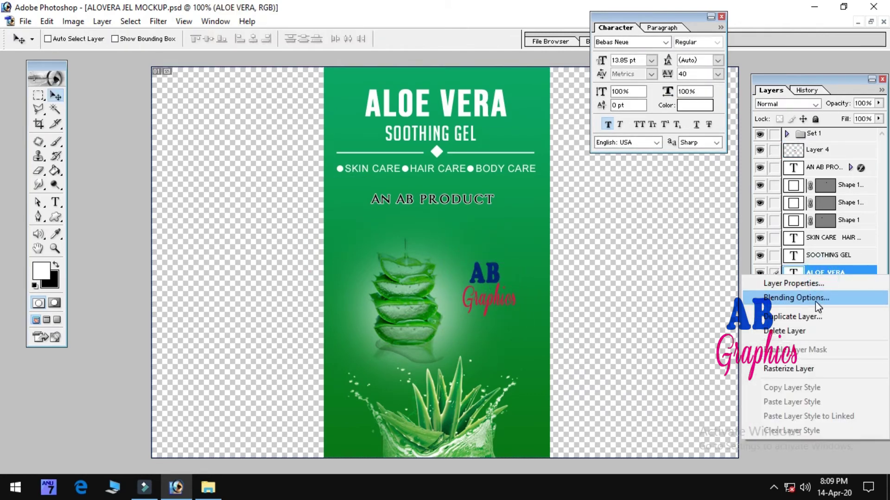
pyautogui.click(751, 295)
pyautogui.click(488, 235)
pyautogui.click(614, 158)
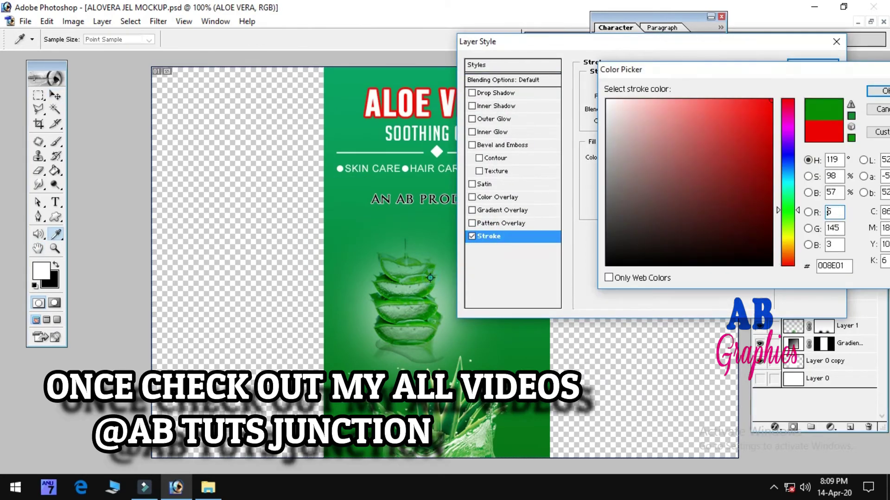
pyautogui.click(390, 112)
pyautogui.click(872, 91)
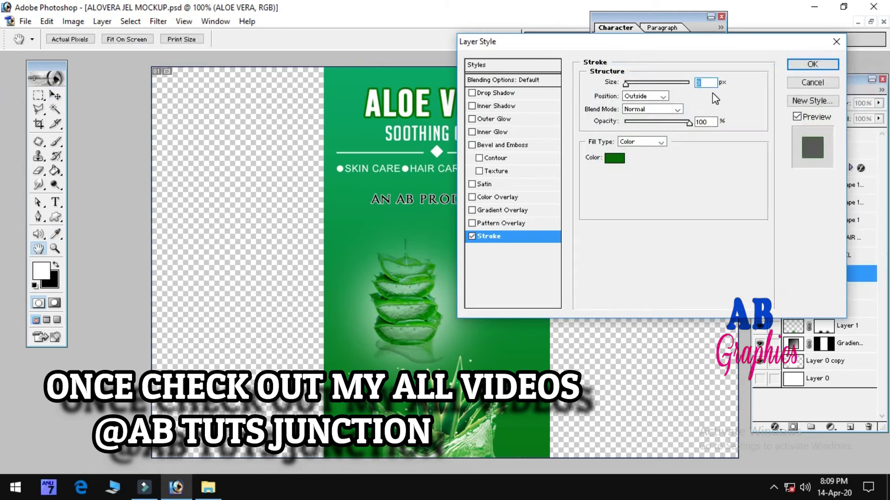
pyautogui.click(493, 92)
pyautogui.click(805, 68)
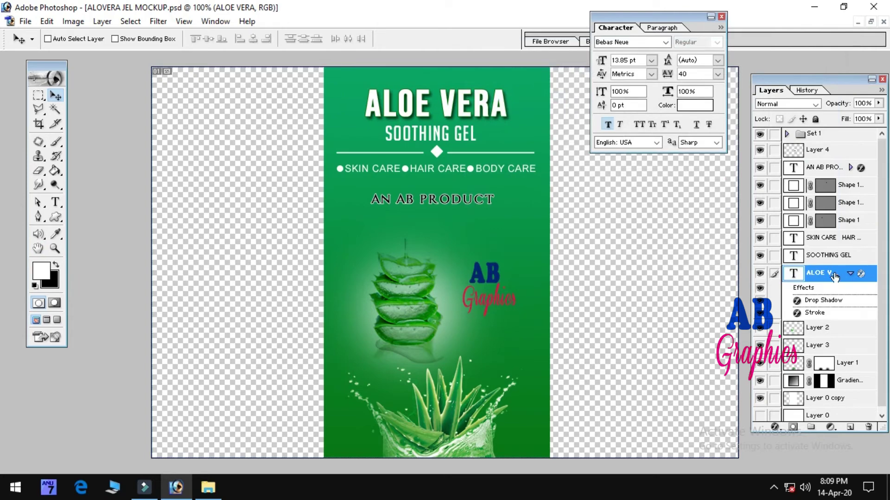
# Step: Add a drop shadow to SOOTHING GEL after trying and removing an outer glow
pyautogui.click(830, 255)
pyautogui.rightClick(824, 256)
pyautogui.click(778, 280)
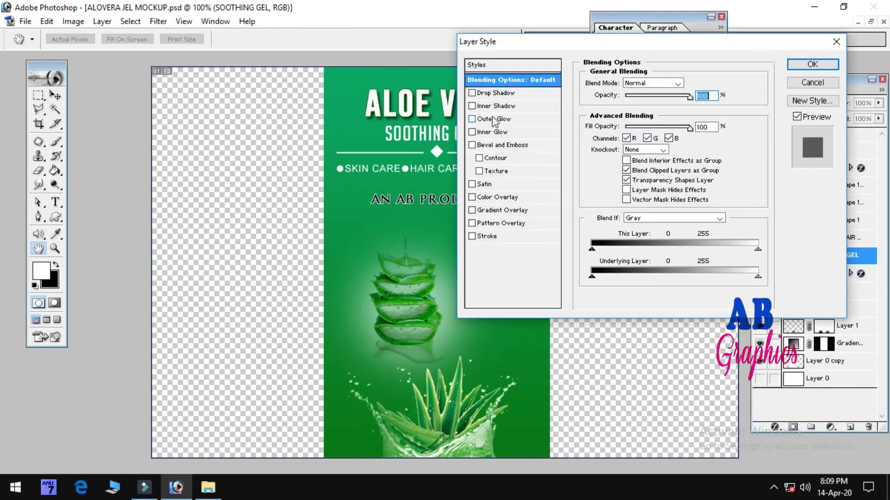
pyautogui.click(494, 119)
pyautogui.click(473, 119)
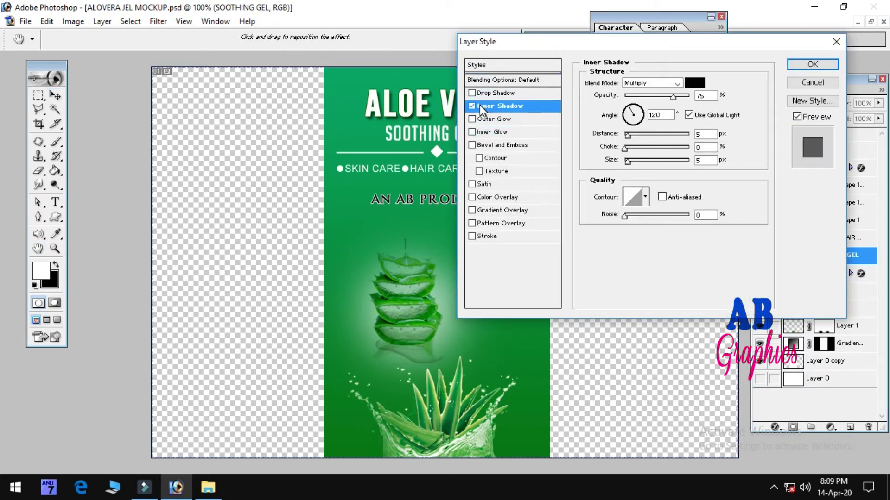
pyautogui.click(492, 81)
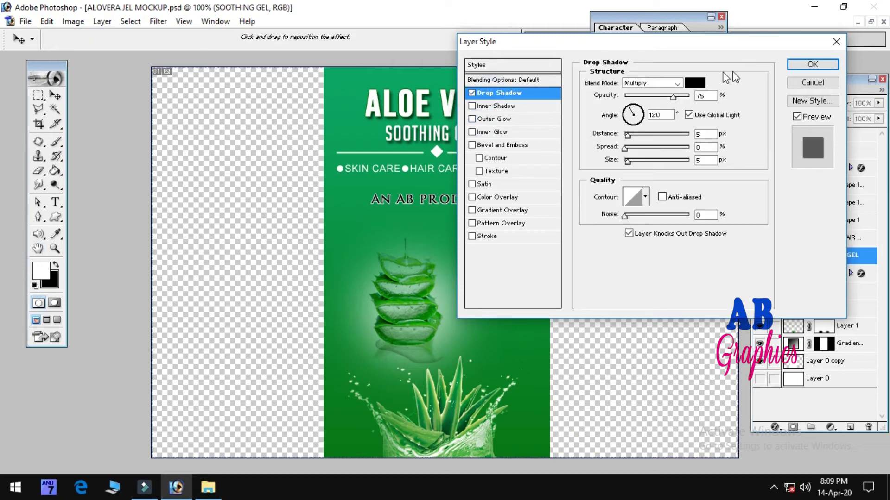
pyautogui.click(813, 64)
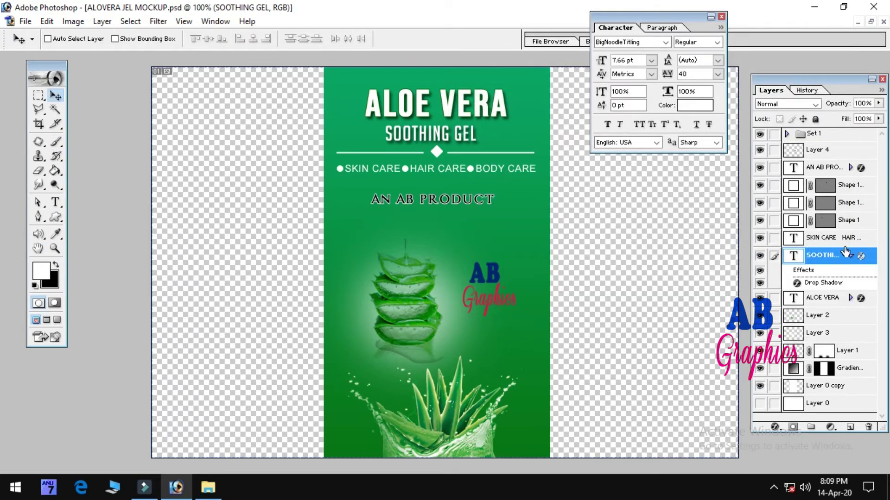
pyautogui.click(850, 256)
# Step: Rename the logo layer from Layer 4 to AB GRAPHICS
pyautogui.doubleClick(816, 149)
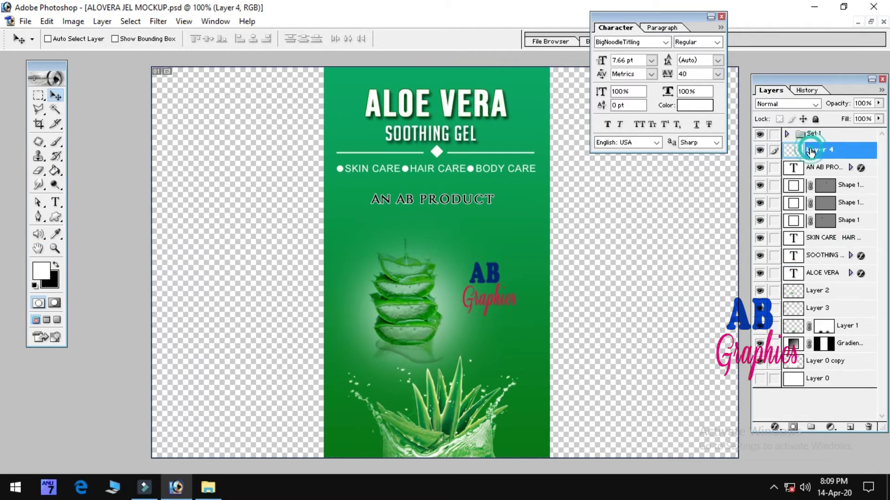
pyautogui.write('AB GRAP')
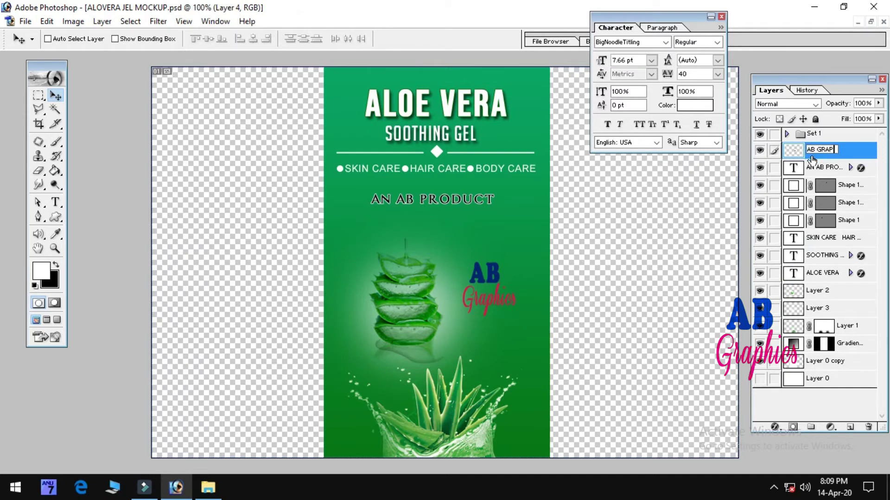
pyautogui.write('S')
pyautogui.press('Return')
pyautogui.click(815, 167)
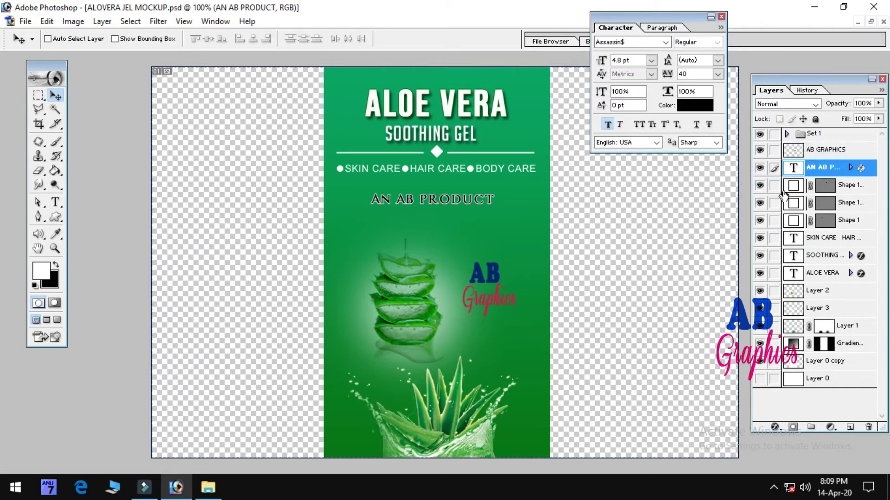
# Step: Group the shape layers and SKIN CARE HAIR text into a set named MID TEXT
pyautogui.click(830, 188)
pyautogui.click(810, 426)
pyautogui.moveTo(834, 199); pyautogui.dragTo(811, 183)
pyautogui.moveTo(834, 217); pyautogui.dragTo(816, 183)
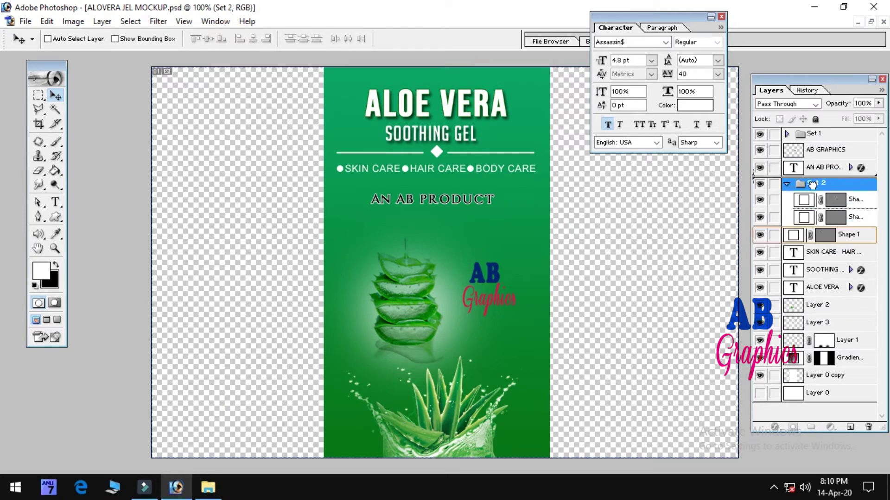
pyautogui.moveTo(834, 234); pyautogui.dragTo(815, 183)
pyautogui.moveTo(823, 254); pyautogui.dragTo(815, 183)
pyautogui.click(787, 183)
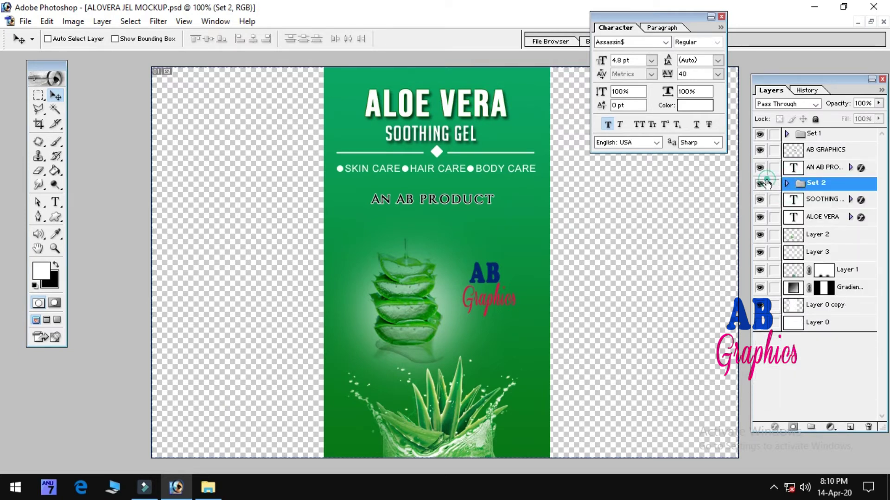
pyautogui.click(764, 183)
pyautogui.write('MID TEXT')
pyautogui.press('Return')
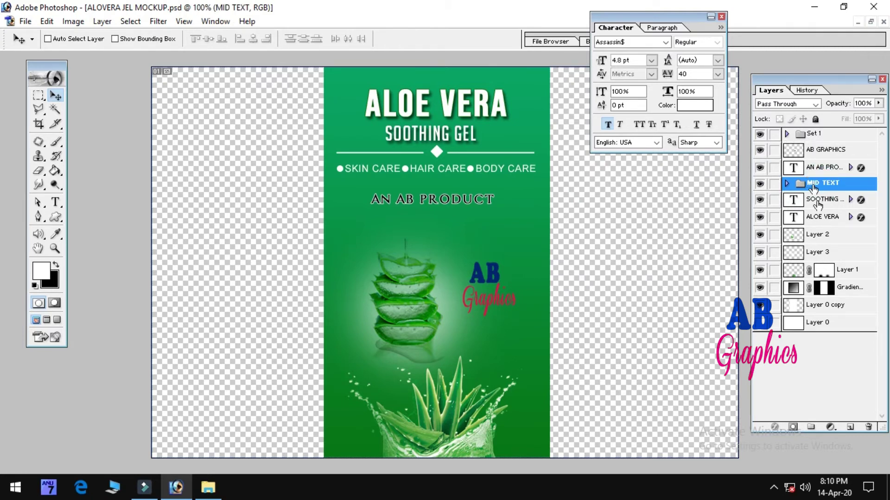
# Step: Group the title text layers into a set named MAIN TEXT
pyautogui.click(818, 200)
pyautogui.click(810, 427)
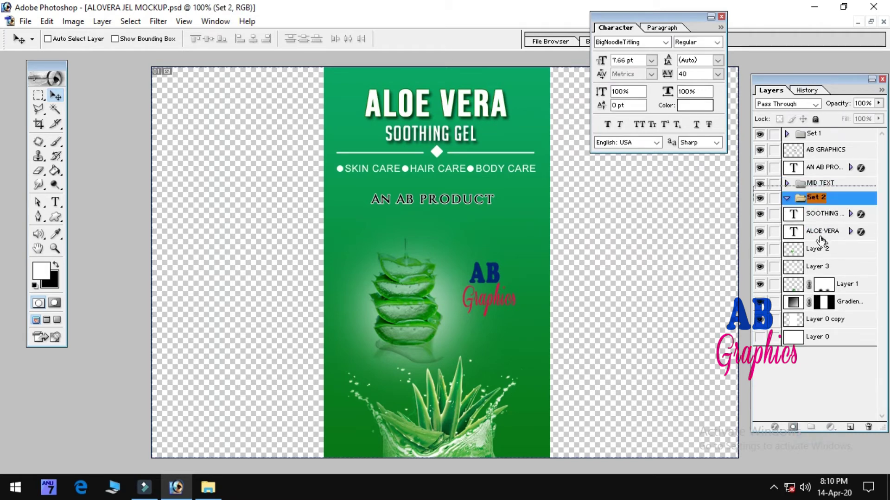
pyautogui.moveTo(820, 240); pyautogui.dragTo(819, 197)
pyautogui.doubleClick(819, 191)
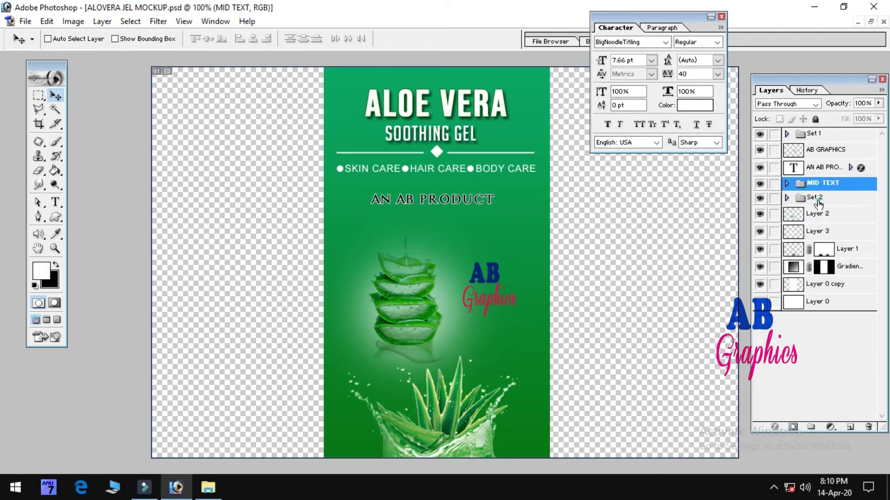
pyautogui.doubleClick(816, 198)
pyautogui.write('MAIN')
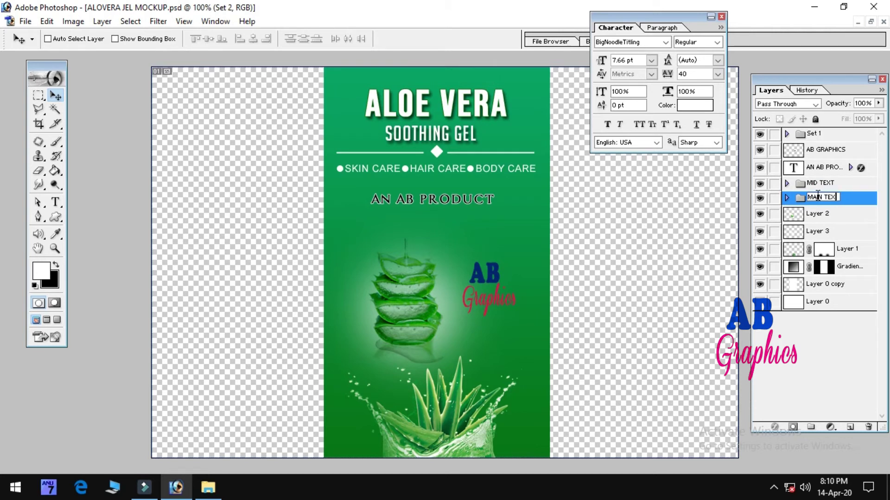
pyautogui.write('TEX')
pyautogui.press('Return')
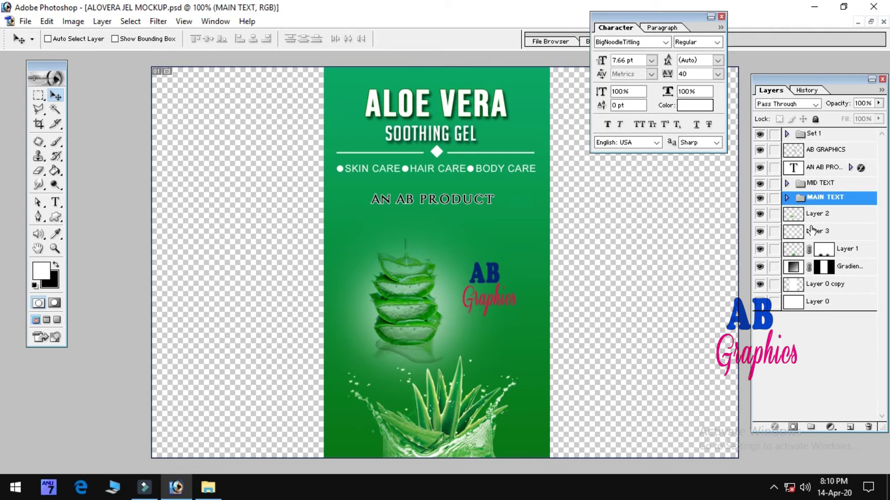
# Step: Rename Layer 2 to ALOVERA 1 and Layer 3 to GLOW
pyautogui.click(797, 218)
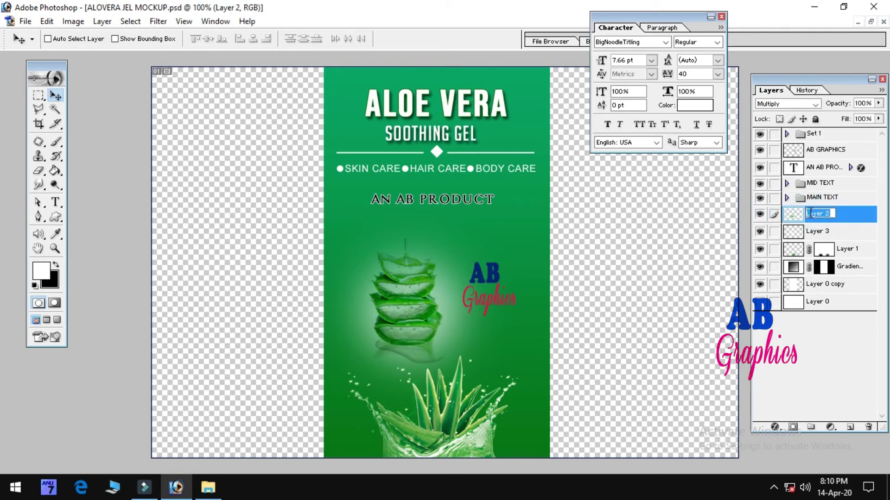
pyautogui.write('ALOVERA 1')
pyautogui.click(816, 231)
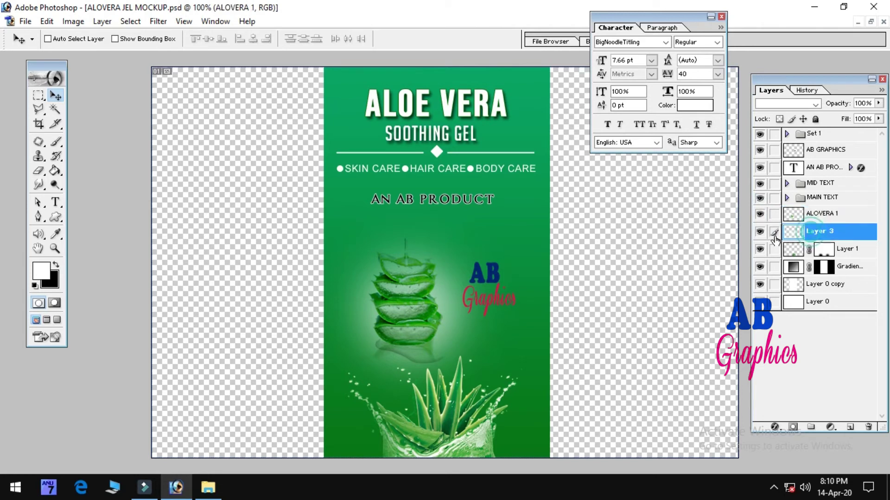
pyautogui.click(759, 231)
pyautogui.doubleClick(822, 230)
pyautogui.write('GLOW')
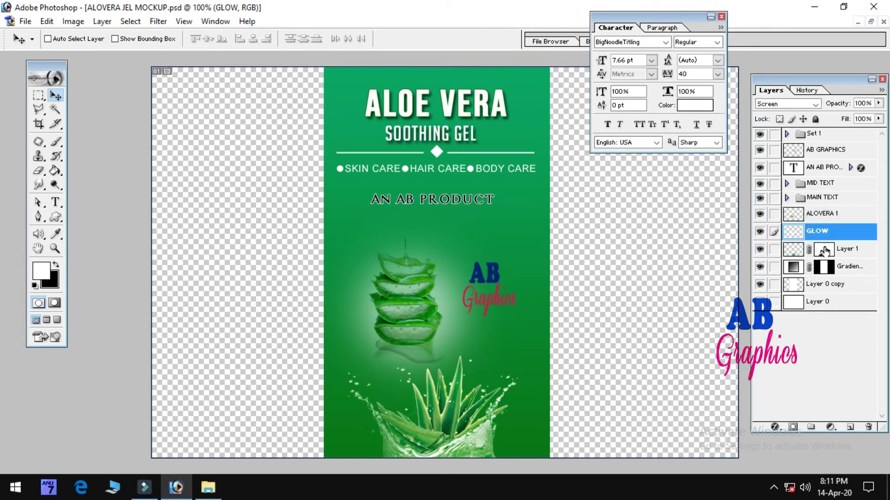
pyautogui.click(824, 251)
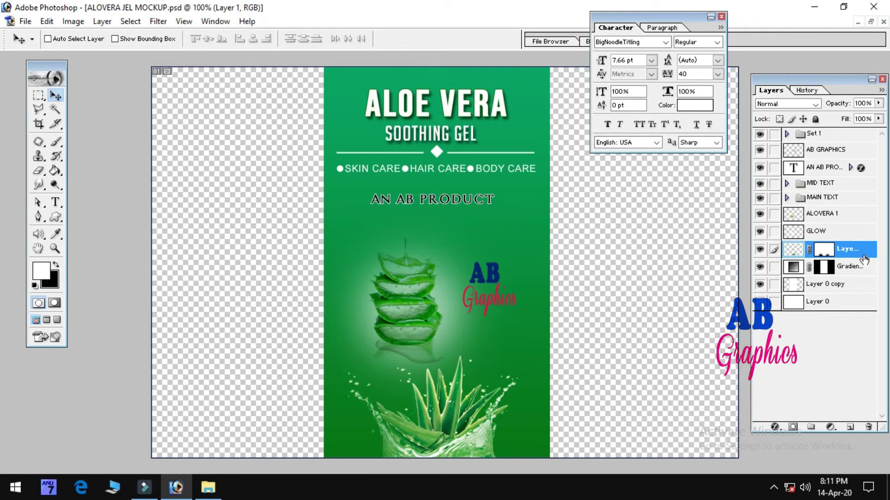
pyautogui.click(56, 203)
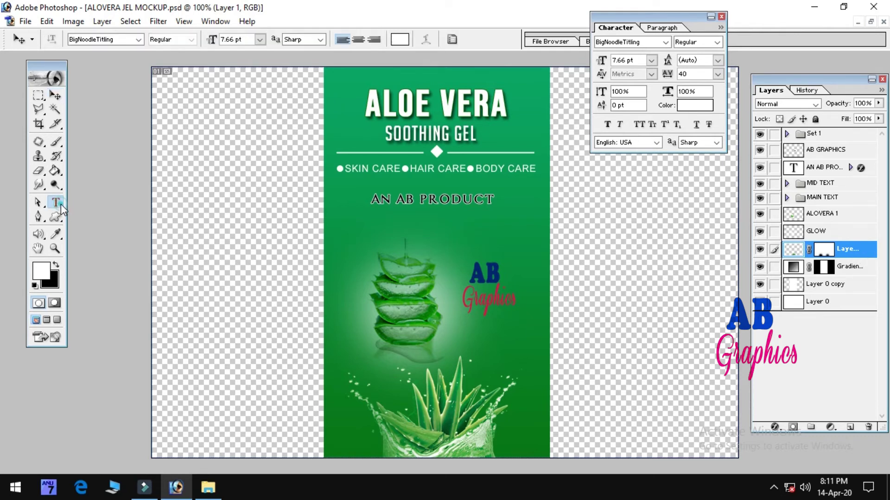
# Step: Duplicate the AN AB PRODUCT text layer with Ctrl+J and edit the copy
pyautogui.click(815, 170)
pyautogui.hotkey('ctrl', 'j')
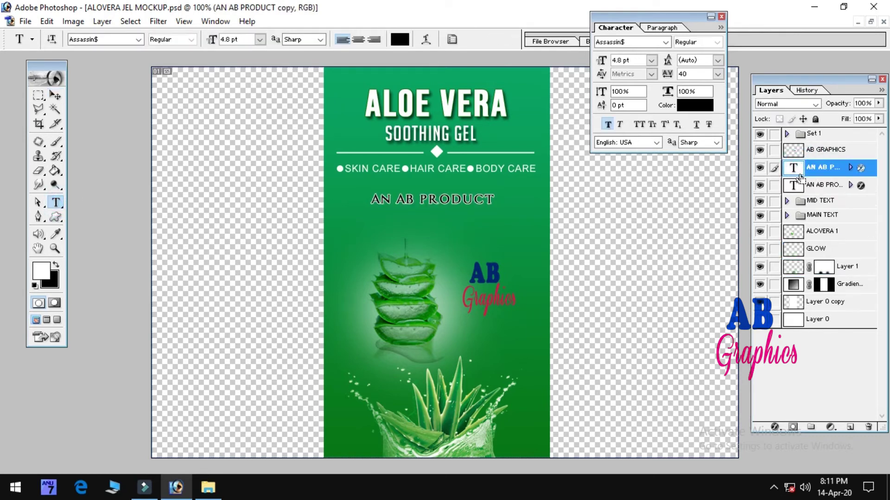
pyautogui.doubleClick(793, 167)
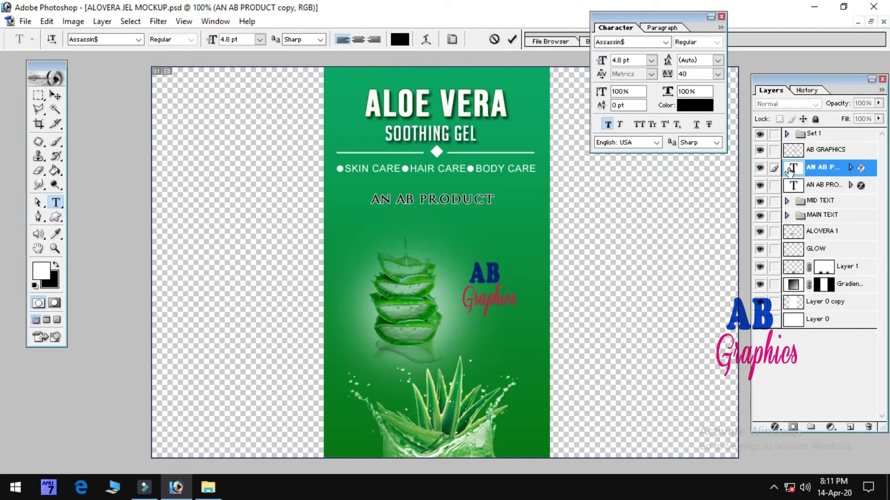
pyautogui.doubleClick(793, 170)
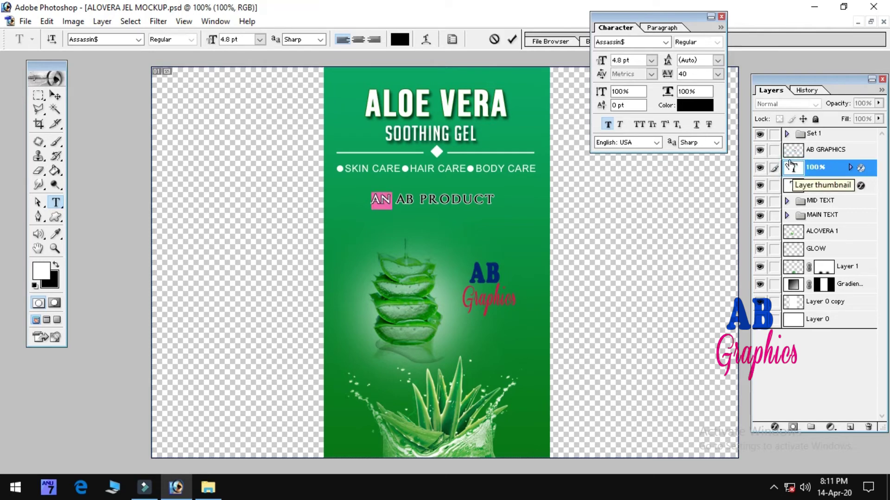
pyautogui.hotkey('ctrl', 'Return')
pyautogui.click(55, 95)
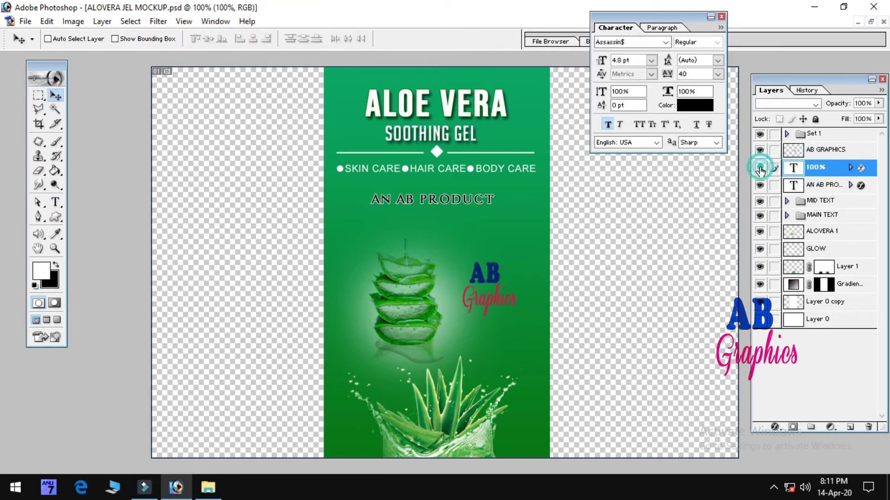
pyautogui.doubleClick(792, 169)
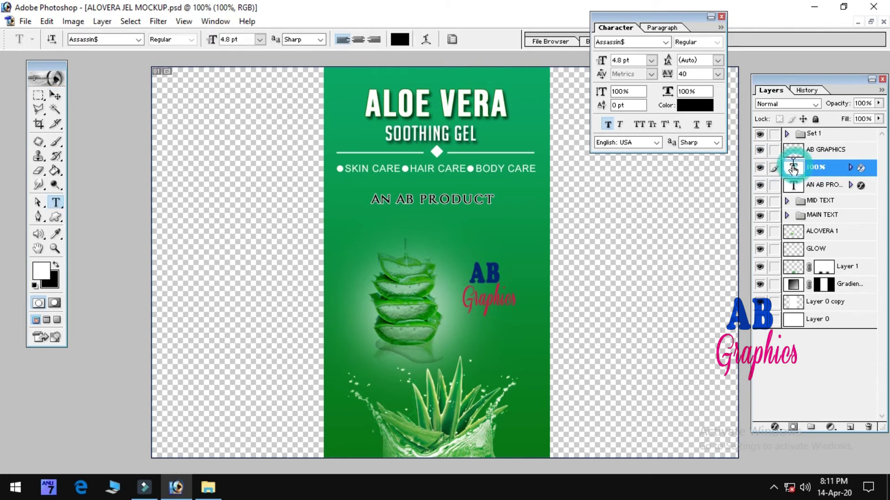
pyautogui.hotkey('ctrl', 'Return')
# Step: Remove the unwanted text edit from the History panel
pyautogui.click(807, 90)
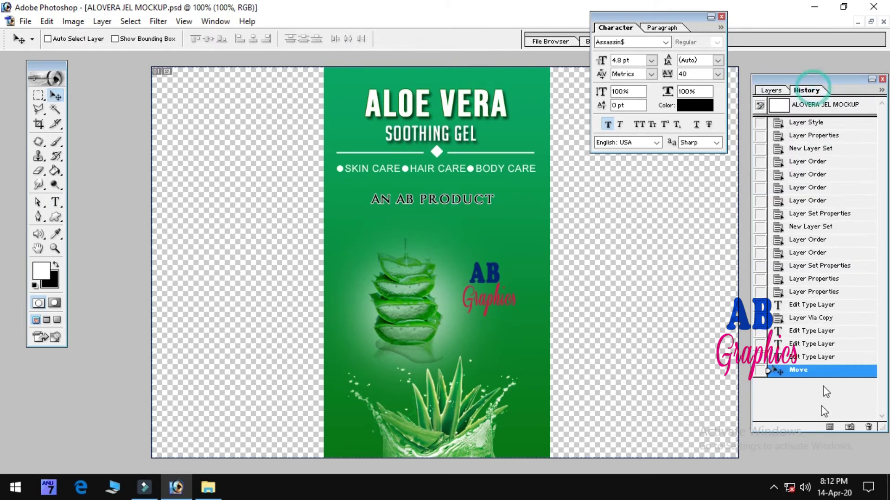
pyautogui.click(815, 331)
pyautogui.click(870, 425)
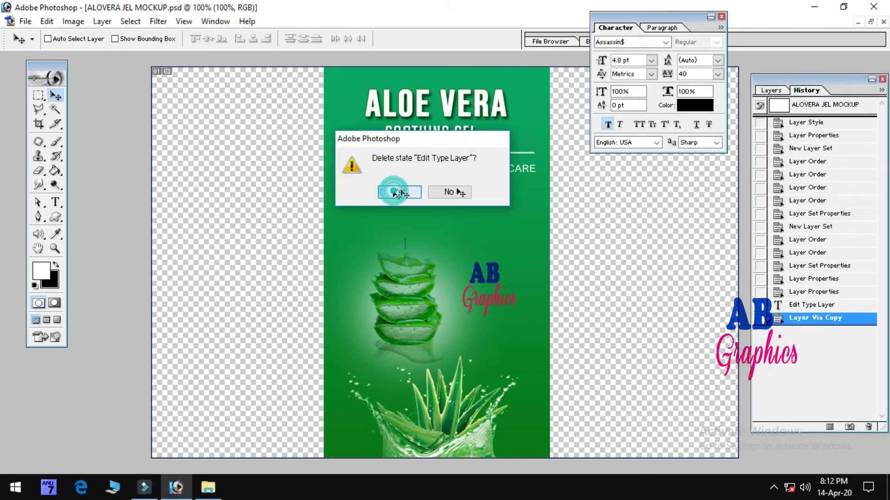
pyautogui.click(399, 192)
pyautogui.click(770, 90)
# Step: Replace the copied layer's text with NATURAL
pyautogui.click(760, 168)
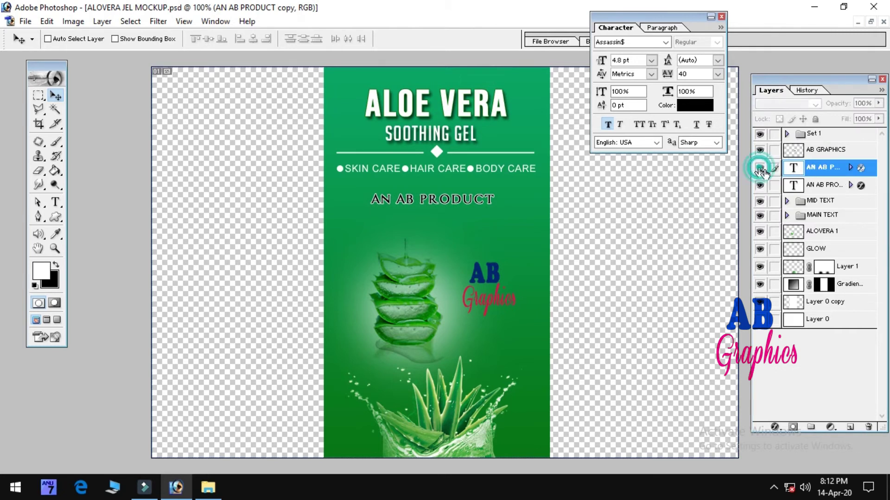
pyautogui.click(795, 166)
pyautogui.doubleClick(795, 167)
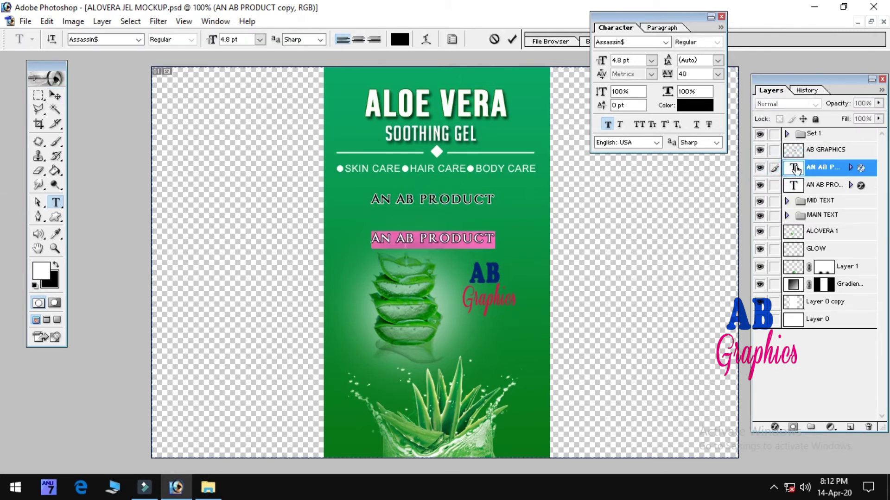
pyautogui.press('BackSpace')
pyautogui.write('NATURAL')
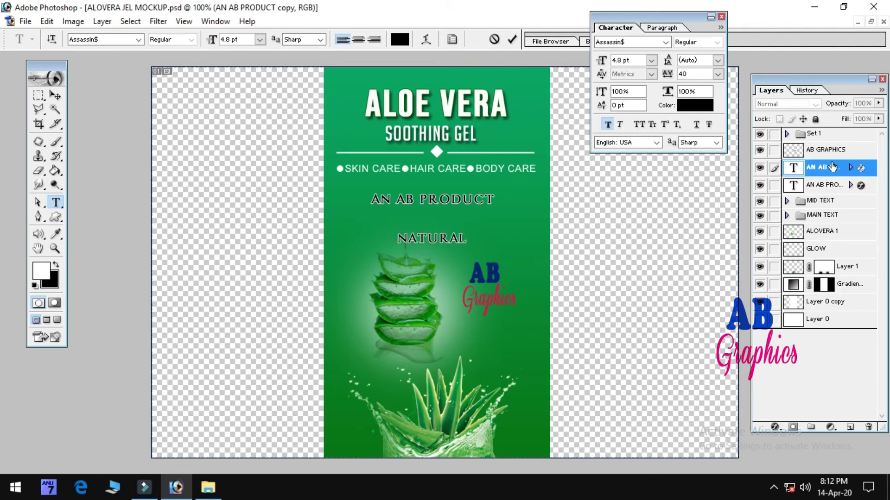
pyautogui.hotkey('ctrl', 'Return')
# Step: Place NATURAL just below AN AB PRODUCT and try a different font for it
pyautogui.press('v')
pyautogui.moveTo(417, 238); pyautogui.dragTo(447, 232)
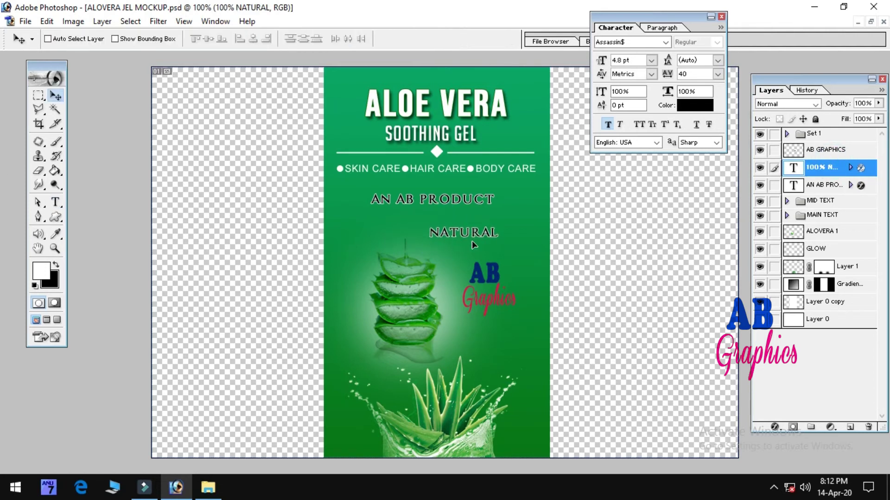
pyautogui.doubleClick(793, 168)
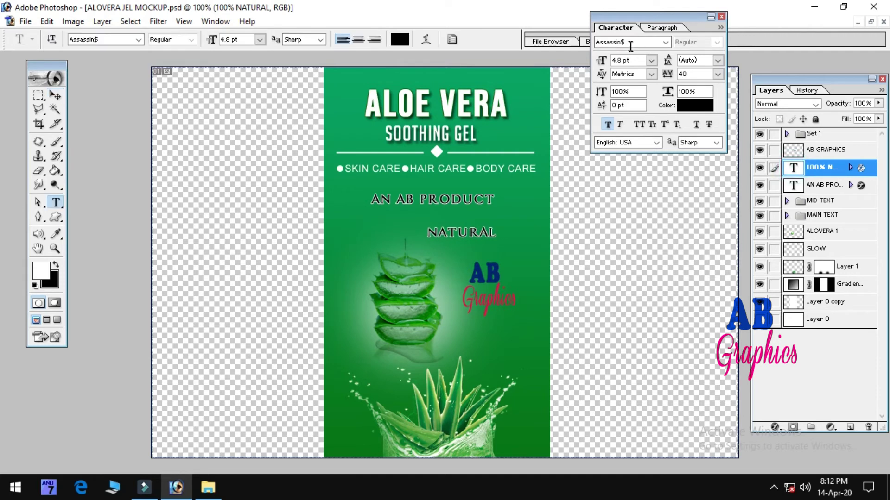
pyautogui.click(619, 42)
pyautogui.press('Down')
pyautogui.press('Down')
pyautogui.press('Down')
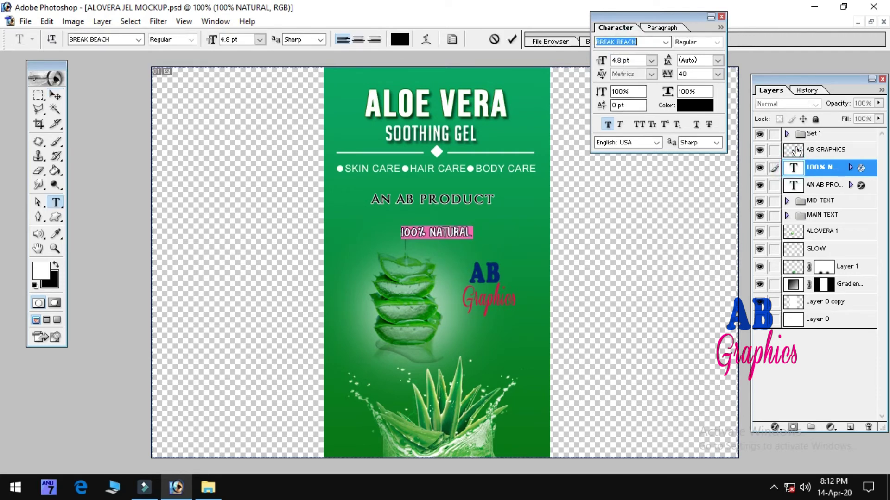
pyautogui.press('Down')
pyautogui.hotkey('ctrl', 'Return')
pyautogui.press('v')
# Step: Retype the ending of the word NATURAL
pyautogui.click(54, 203)
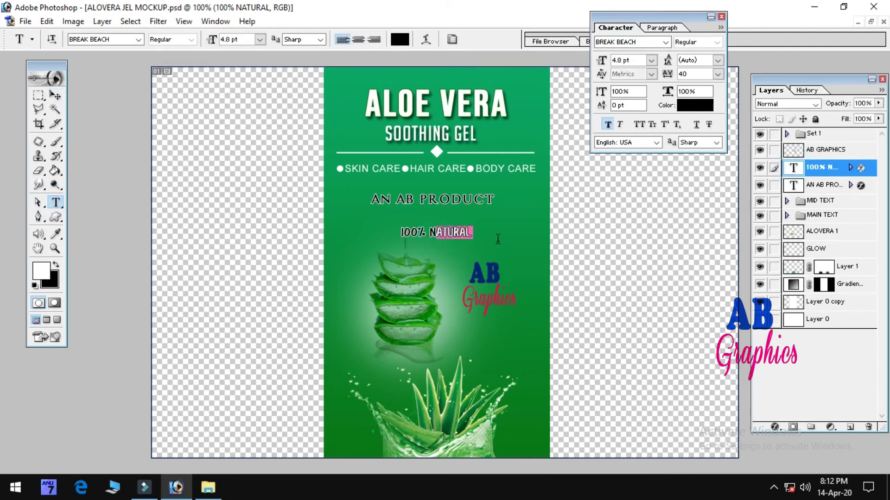
pyautogui.press('BackSpace')
pyautogui.write('A')
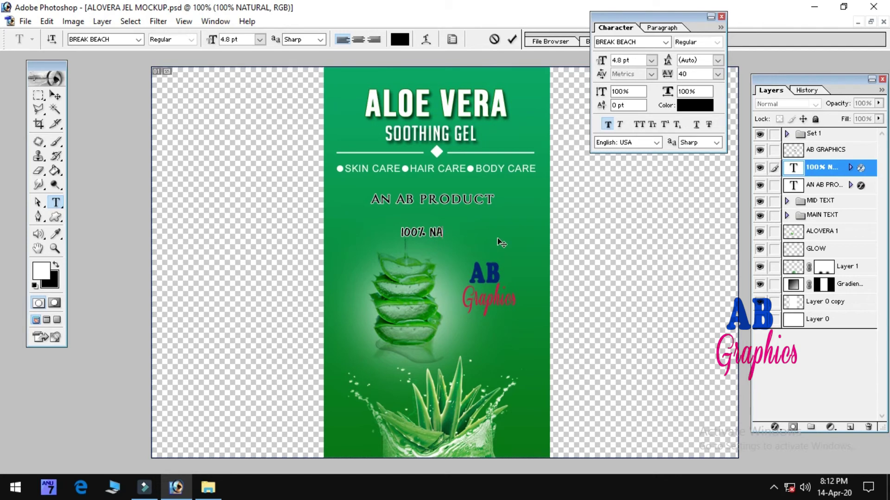
pyautogui.write('TURA')
pyautogui.write('L')
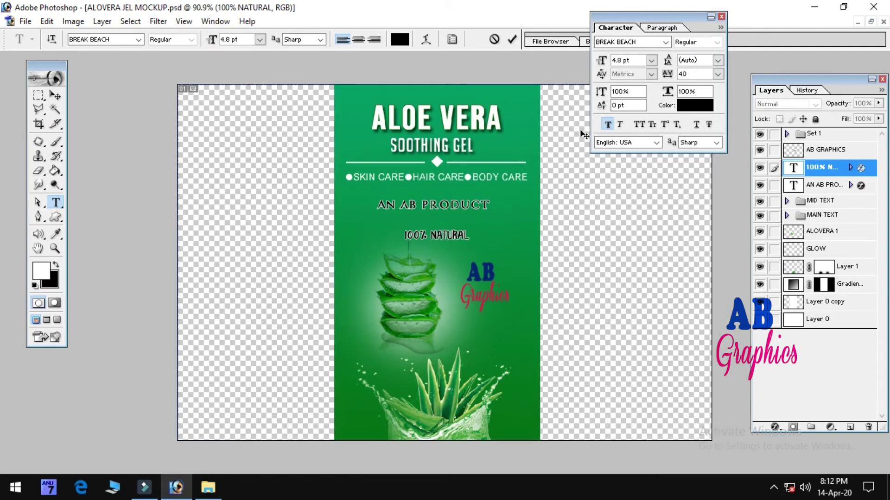
pyautogui.click(602, 125)
# Step: Switch the 100% Natural line to the Bell MT font
pyautogui.doubleClick(803, 171)
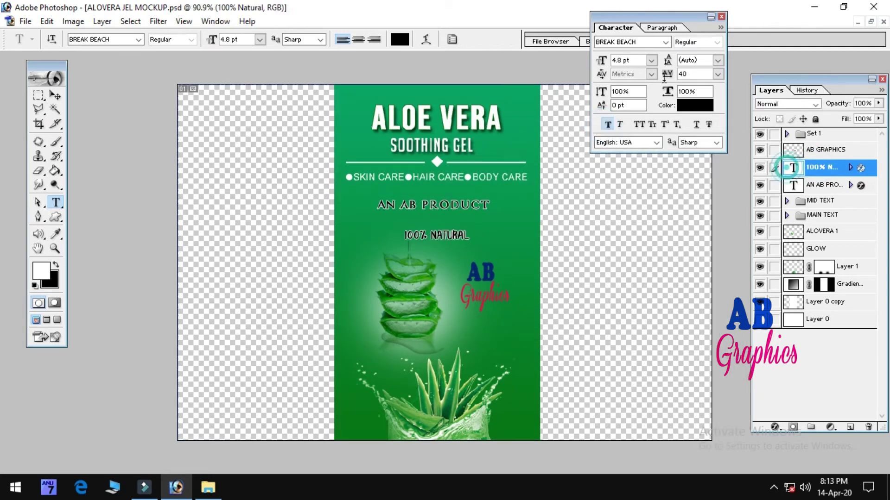
pyautogui.click(616, 42)
pyautogui.press('Up')
pyautogui.press('Down')
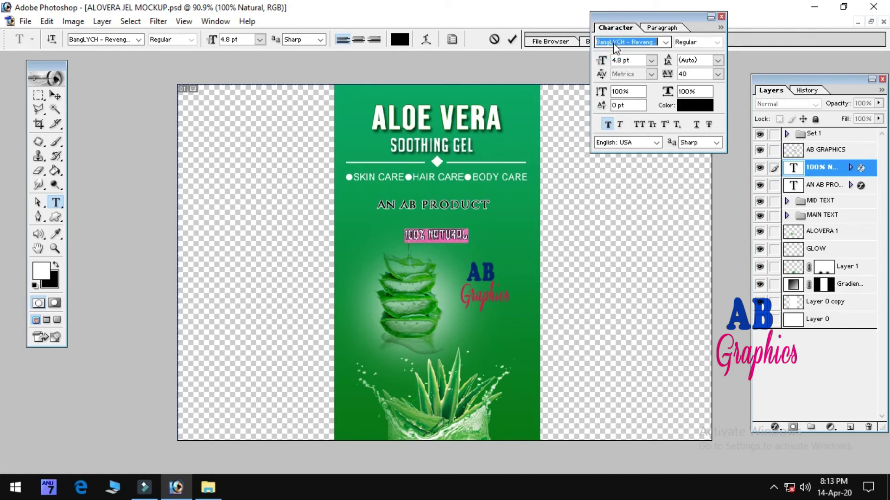
pyautogui.press('Down')
pyautogui.press('Down')
pyautogui.press('Down')
pyautogui.press('Down')
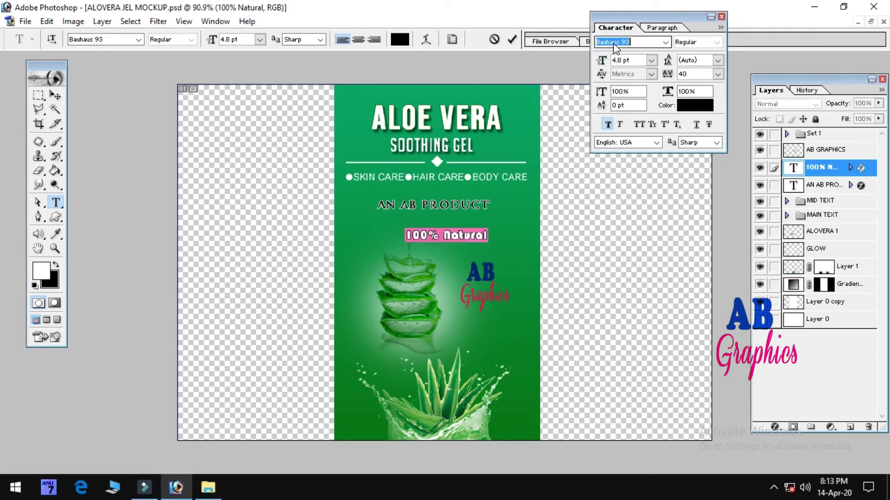
pyautogui.press('Down')
pyautogui.press('Down')
pyautogui.press('Down')
pyautogui.press('Down')
pyautogui.press('Down')
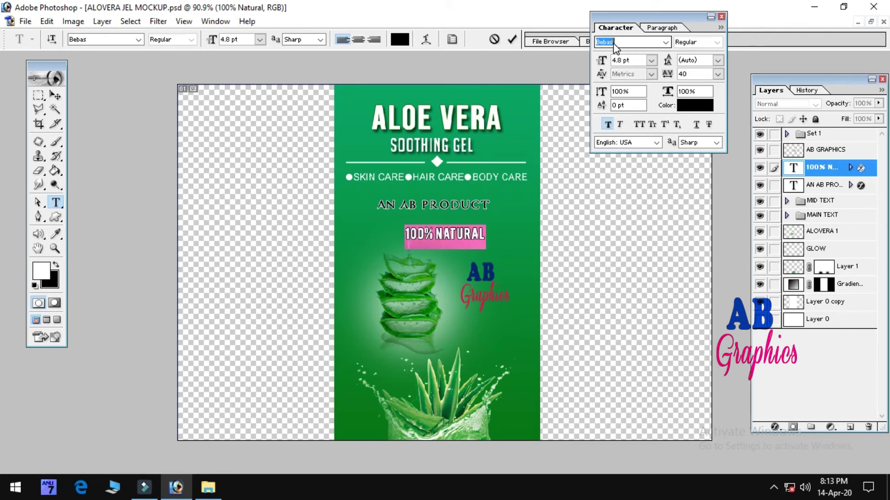
pyautogui.press('Down')
pyautogui.press('Down')
pyautogui.press('Down')
pyautogui.press('Down')
pyautogui.click(821, 168)
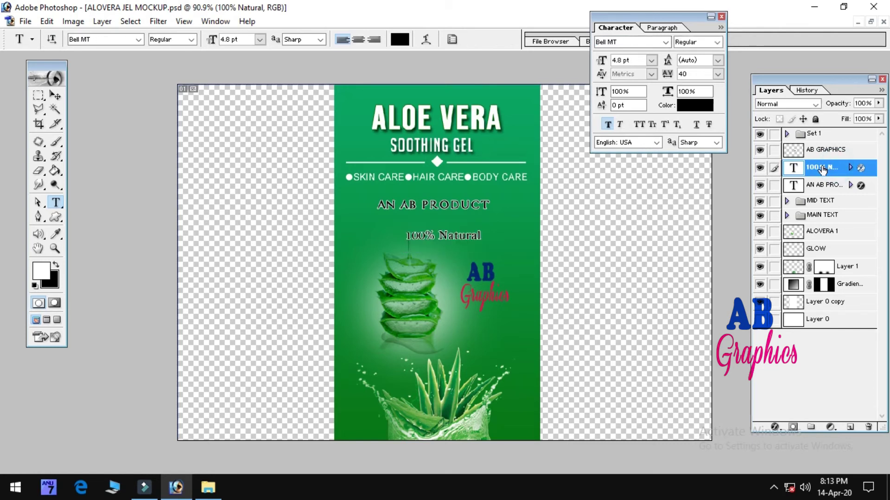
# Step: Set tracking to 80 on the 100% Natural line and nudge it slightly upward
pyautogui.doubleClick(794, 168)
pyautogui.doubleClick(691, 73)
pyautogui.write('80')
pyautogui.press('Return')
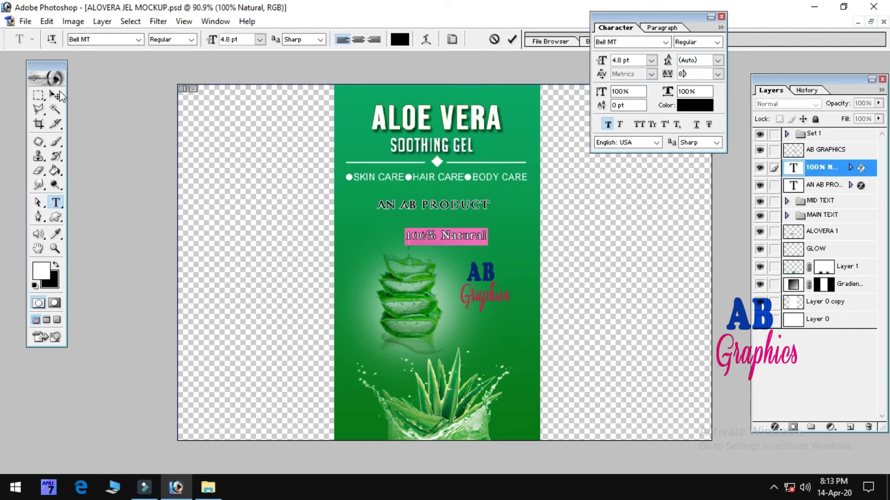
pyautogui.click(57, 95)
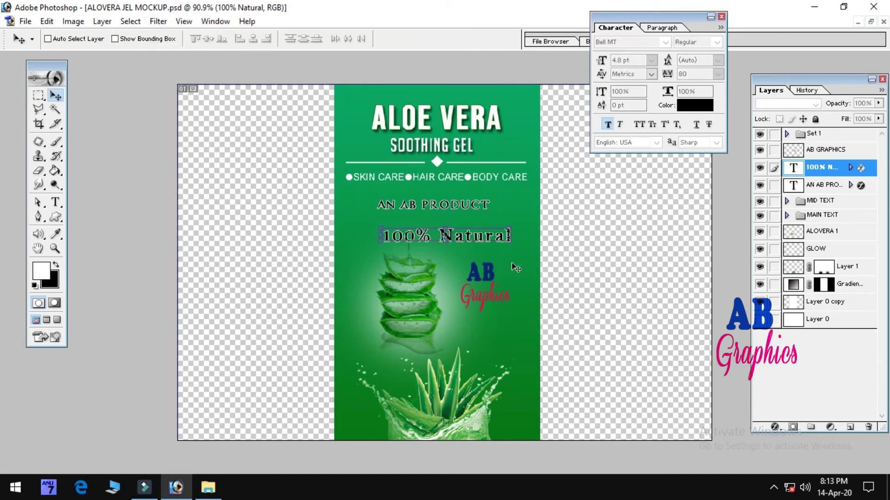
pyautogui.moveTo(490, 246); pyautogui.dragTo(486, 238)
# Step: Make the 100% Natural text white
pyautogui.doubleClick(793, 168)
pyautogui.click(400, 39)
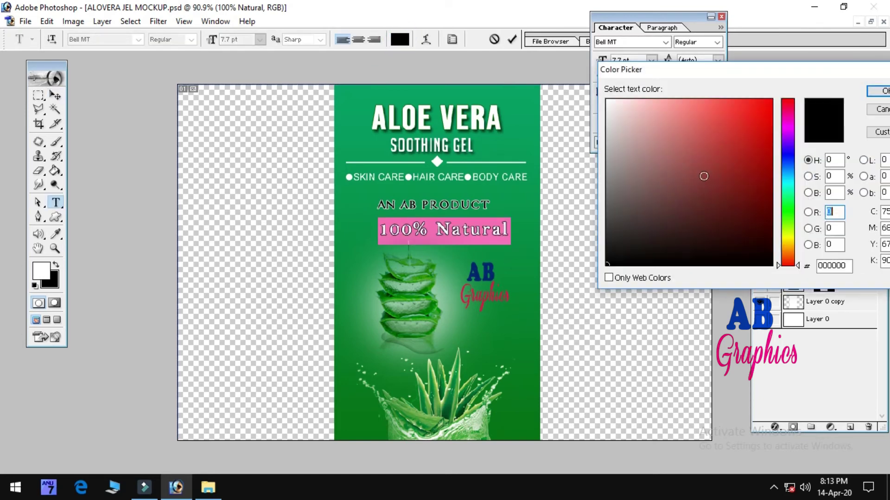
pyautogui.click(607, 92)
pyautogui.click(873, 90)
# Step: Look through the text layer's style settings and effects list without changing anything
pyautogui.doubleClick(858, 169)
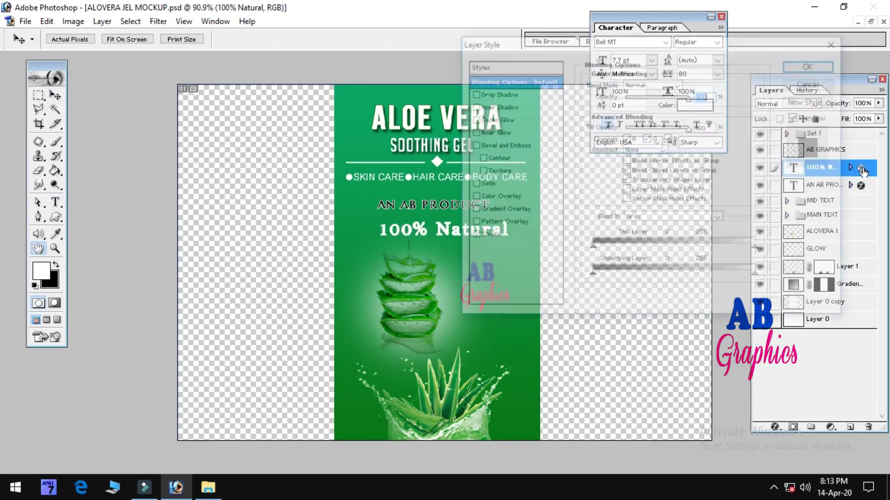
pyautogui.rightClick(860, 167)
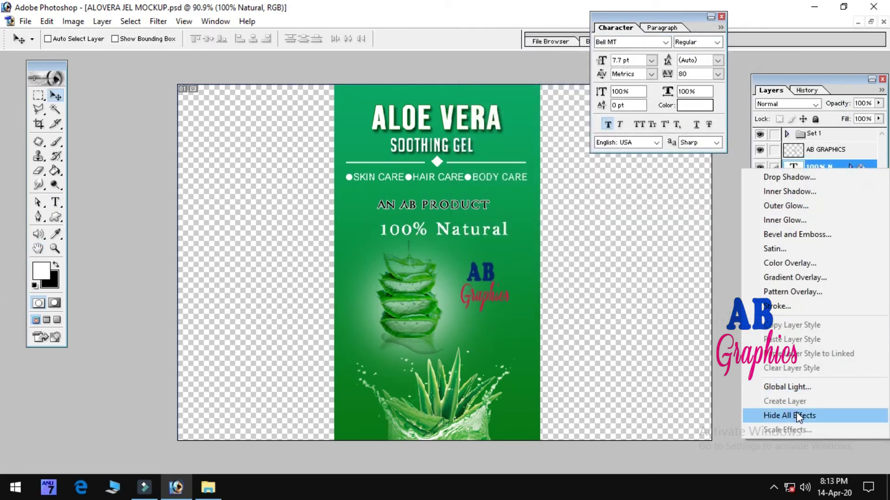
pyautogui.press('Escape')
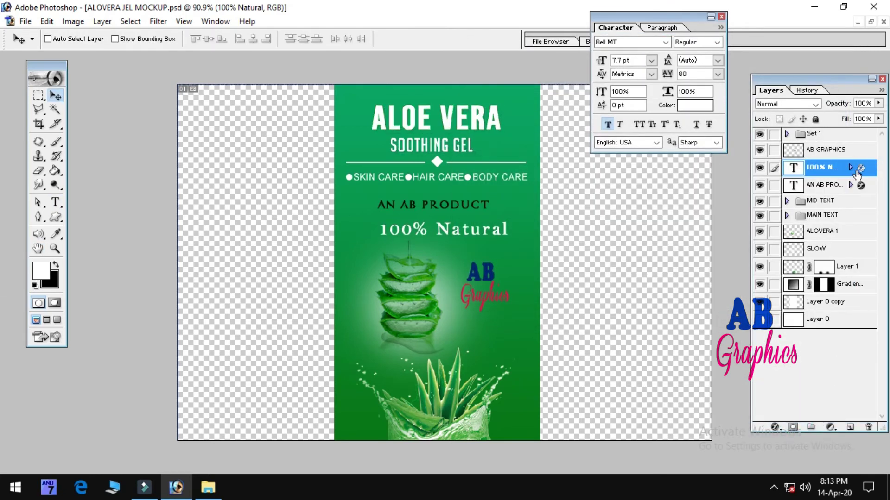
pyautogui.rightClick(860, 170)
pyautogui.press('Escape')
pyautogui.rightClick(820, 167)
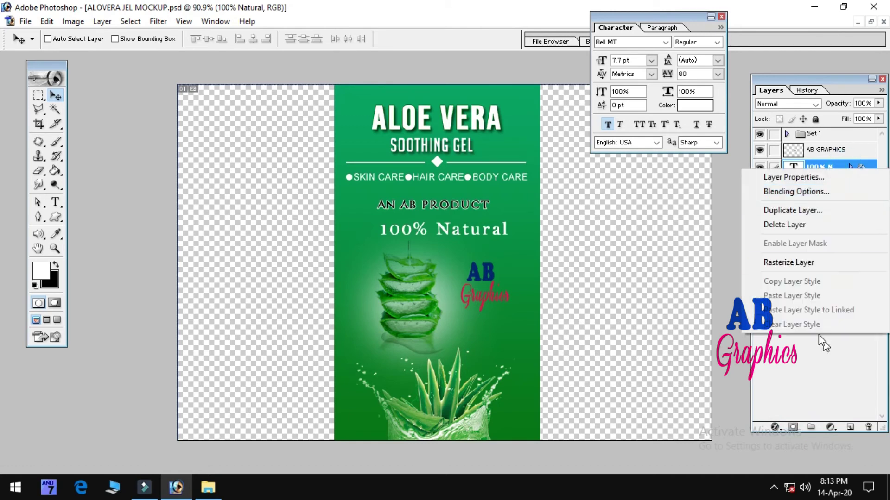
pyautogui.click(834, 161)
# Step: Review the stroke effect, then clear all layer effects from the 100% Natural layer
pyautogui.doubleClick(860, 168)
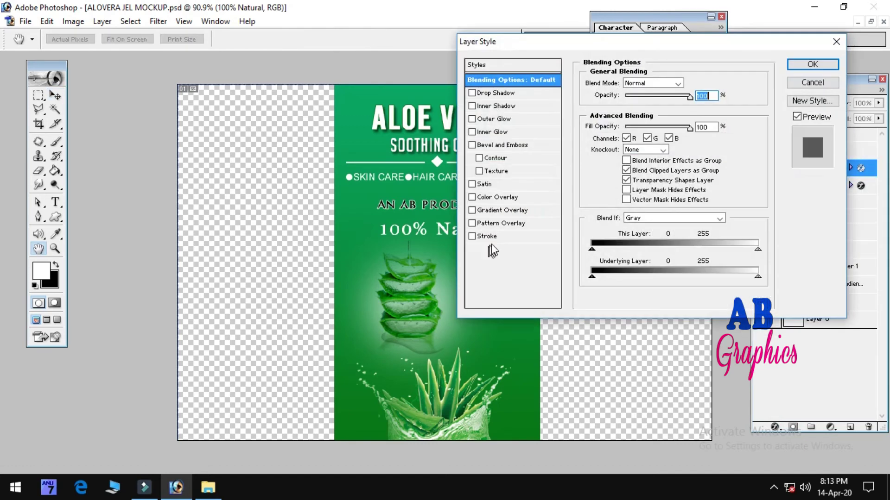
pyautogui.click(472, 236)
pyautogui.click(812, 65)
pyautogui.rightClick(861, 168)
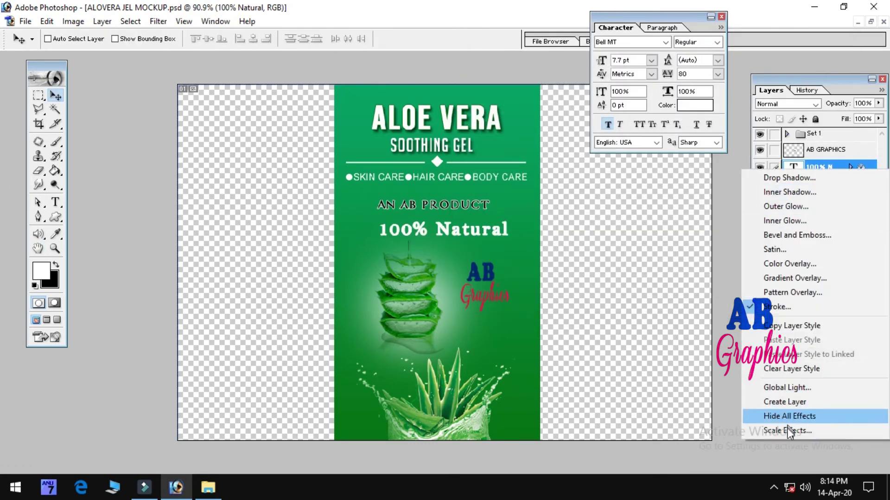
pyautogui.click(800, 369)
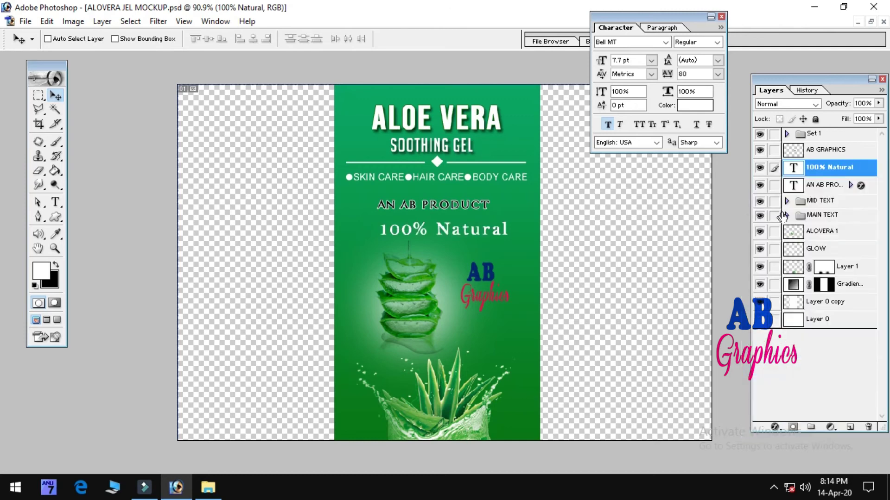
pyautogui.rightClick(840, 179)
# Step: Add a dark green outer glow to the 100% Natural text
pyautogui.click(833, 187)
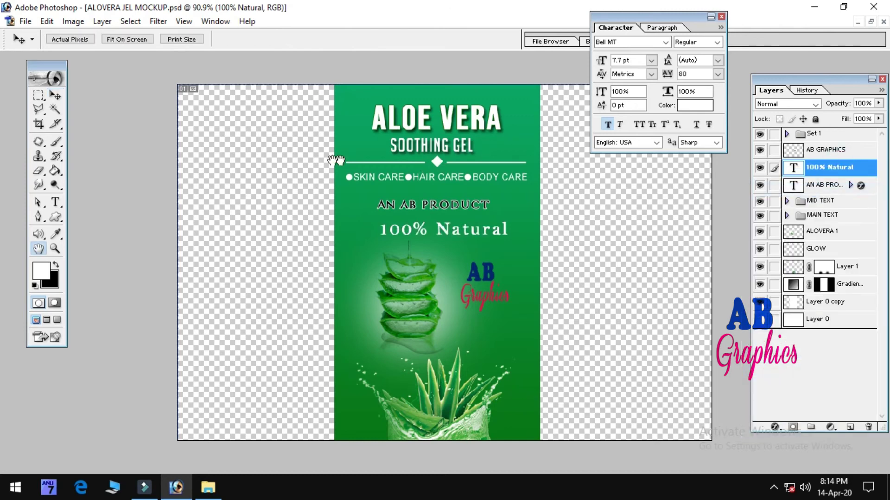
pyautogui.click(494, 119)
pyautogui.click(644, 121)
pyautogui.click(788, 202)
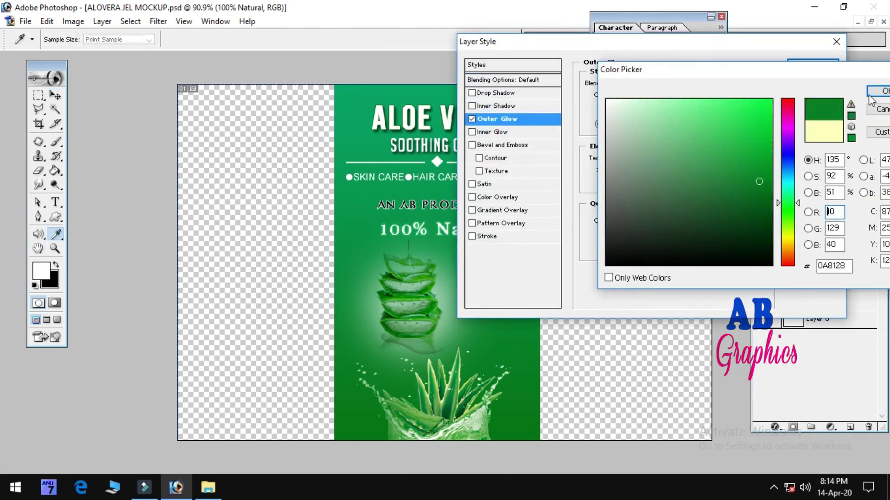
pyautogui.click(764, 187)
pyautogui.moveTo(764, 188)
pyautogui.mouseDown()
pyautogui.moveTo(693, 174)
pyautogui.moveTo(794, 244)
pyautogui.mouseUp()
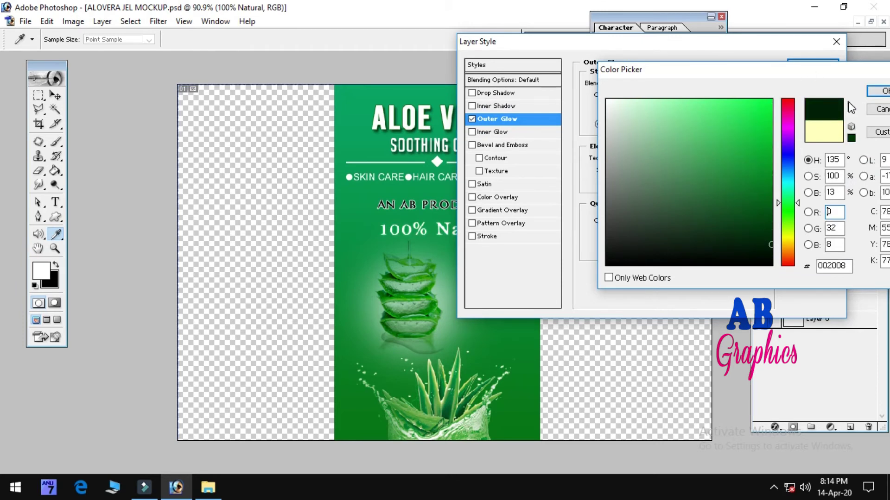
pyautogui.click(877, 91)
# Step: Refine the glow's green shade, raise spread and size, set Normal blending, and apply
pyautogui.click(611, 124)
pyautogui.click(813, 110)
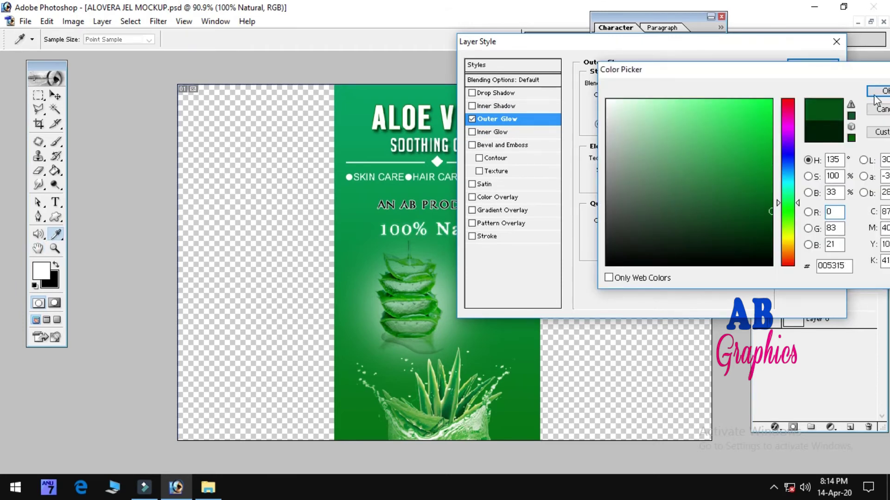
pyautogui.click(877, 91)
pyautogui.moveTo(630, 172); pyautogui.dragTo(630, 185)
pyautogui.click(650, 80)
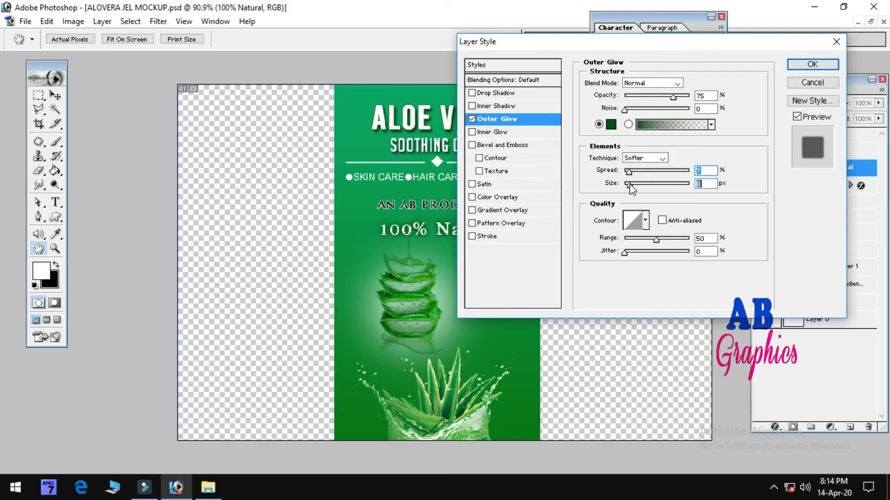
pyautogui.click(793, 66)
# Step: Save the mockup over the existing file and add a new layer above AB GRAPHICS
pyautogui.click(14, 21)
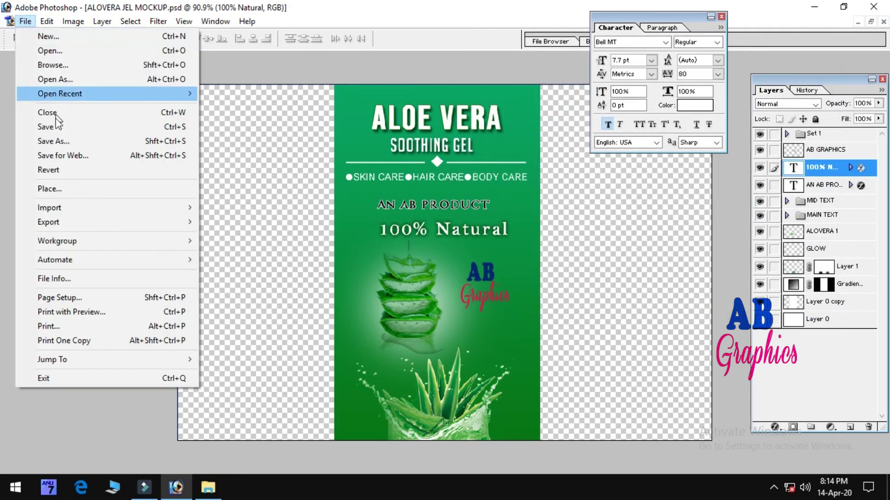
pyautogui.click(46, 151)
pyautogui.press('Return')
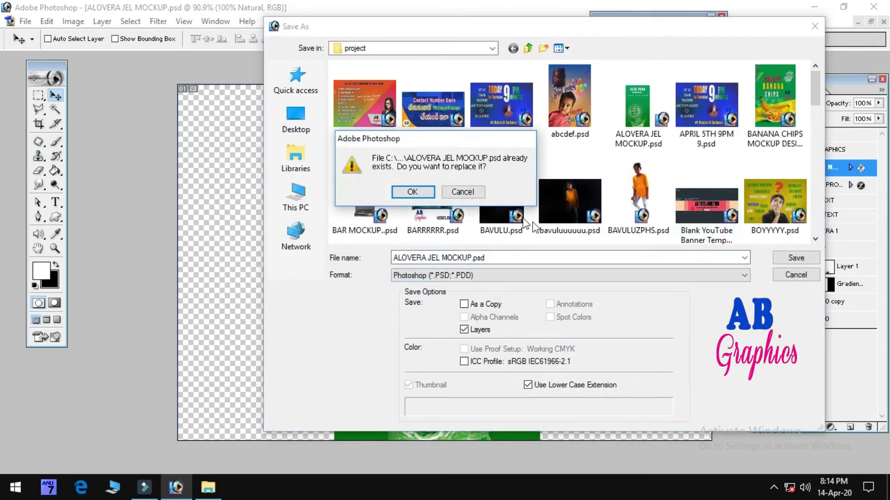
pyautogui.click(410, 192)
pyautogui.click(829, 154)
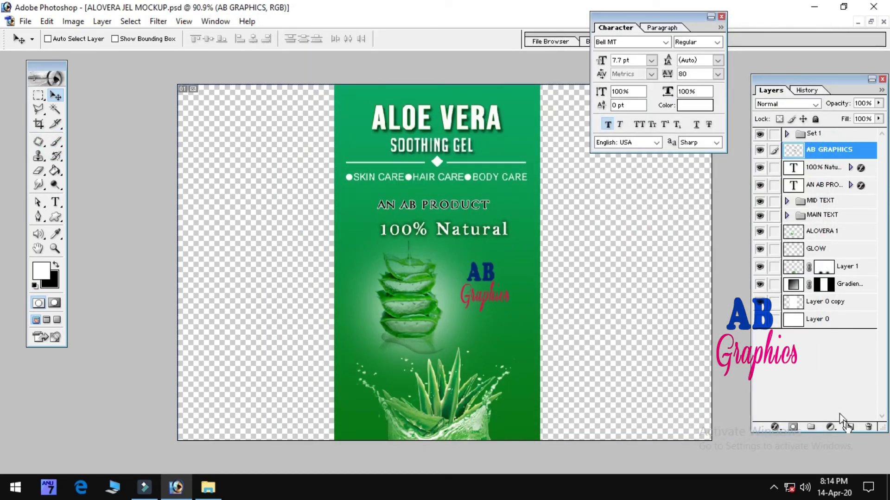
pyautogui.click(849, 426)
# Step: Paint a soft white spot on a Screen-blended layer placed below AB GRAPHICS
pyautogui.click(56, 141)
pyautogui.press('[')
pyautogui.press('[')
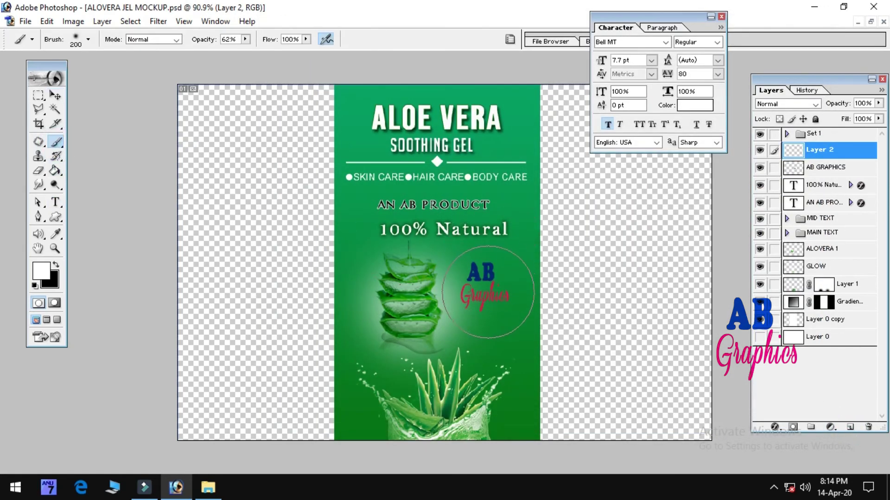
pyautogui.click(486, 291)
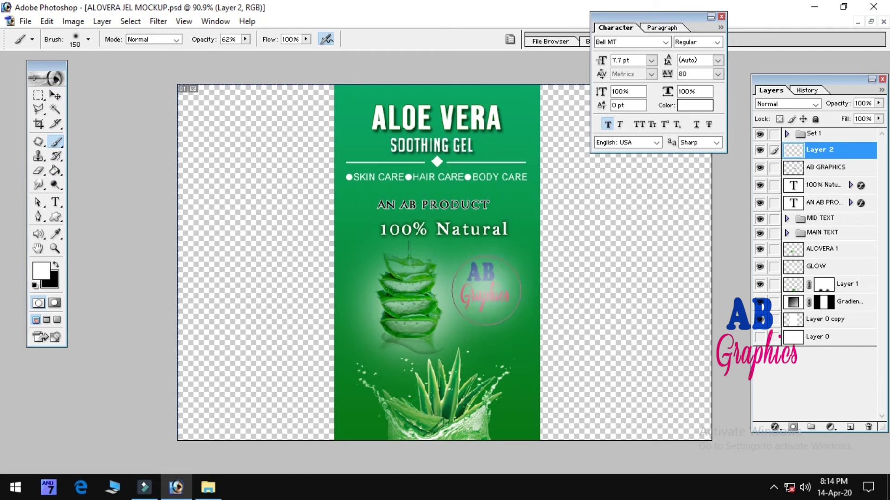
pyautogui.click(55, 95)
pyautogui.click(787, 104)
pyautogui.click(821, 176)
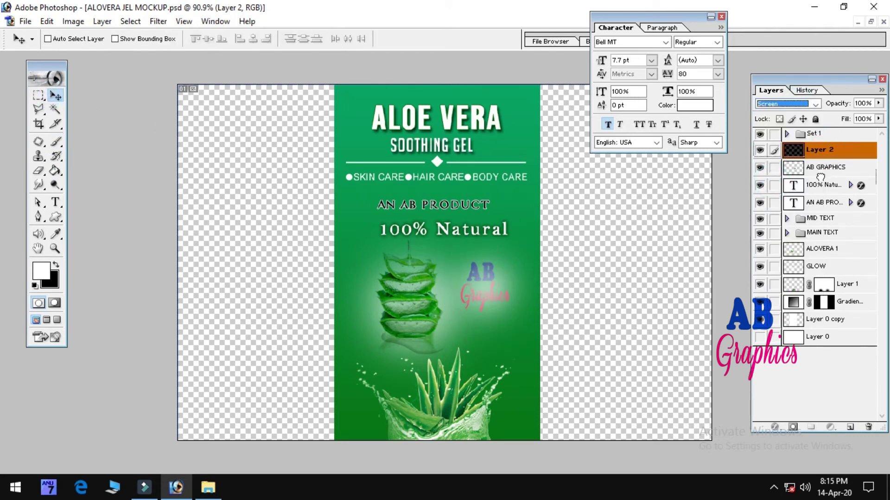
pyautogui.moveTo(820, 177); pyautogui.dragTo(815, 180)
# Step: Link the glow with the logo, move both to the lower right, then unlink them
pyautogui.click(774, 150)
pyautogui.moveTo(505, 259); pyautogui.dragTo(506, 315)
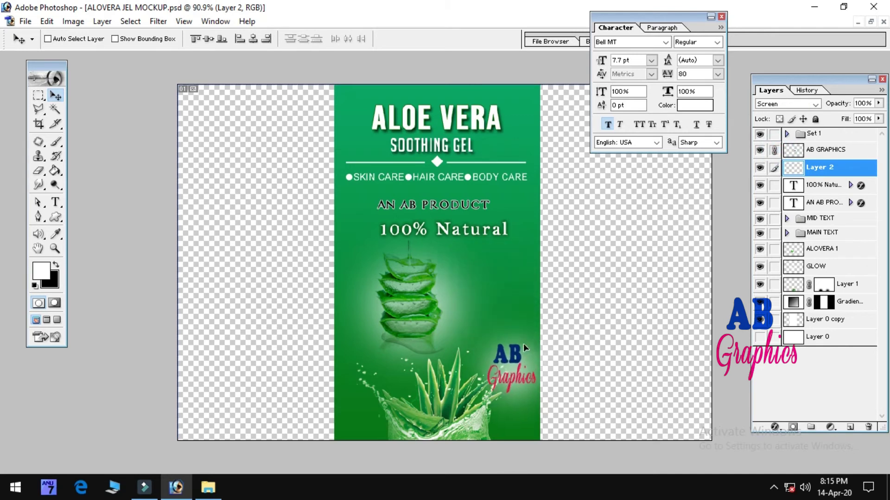
pyautogui.click(817, 150)
pyautogui.click(775, 168)
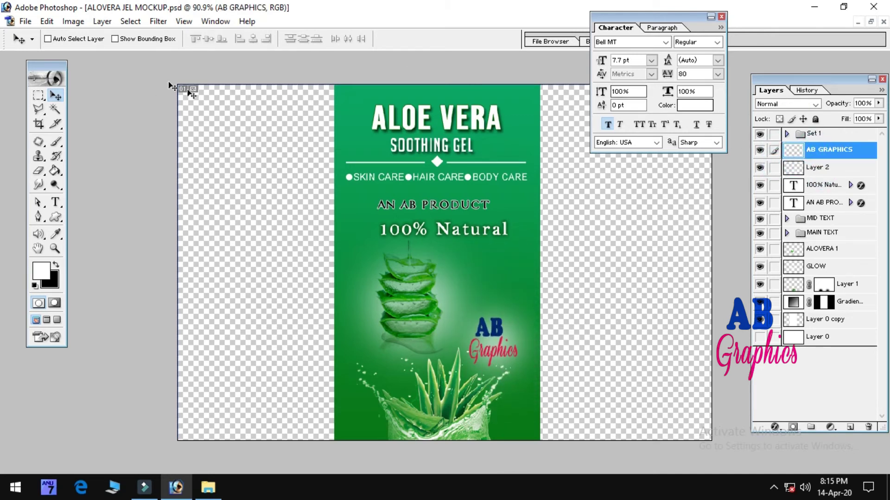
# Step: Show the white background layer and save the label as a JPEG copy
pyautogui.click(759, 337)
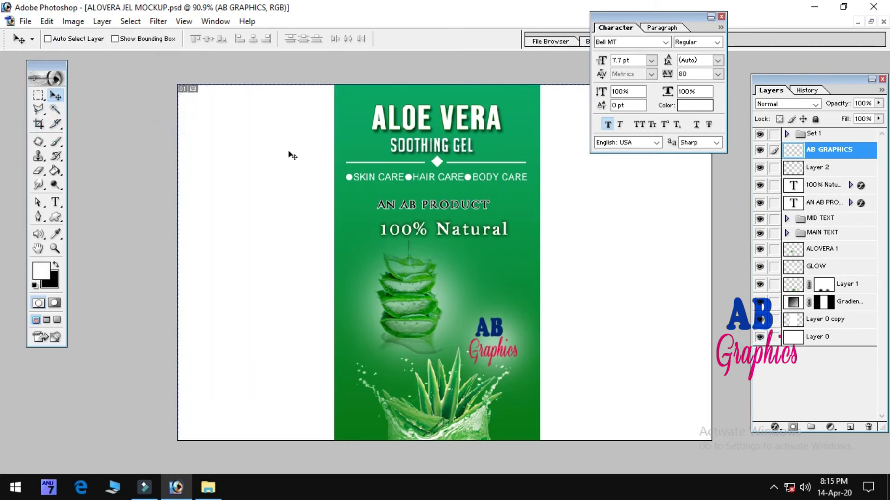
pyautogui.click(25, 21)
pyautogui.click(53, 141)
pyautogui.click(421, 276)
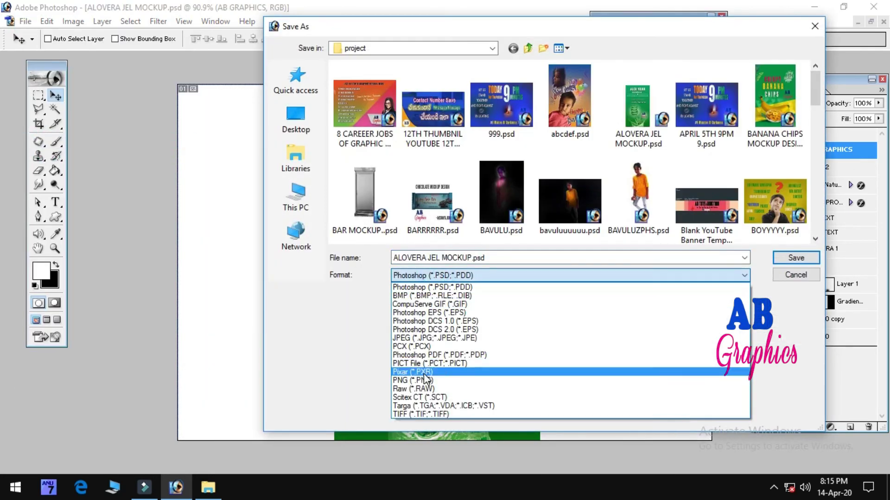
pyautogui.click(431, 337)
pyautogui.click(795, 258)
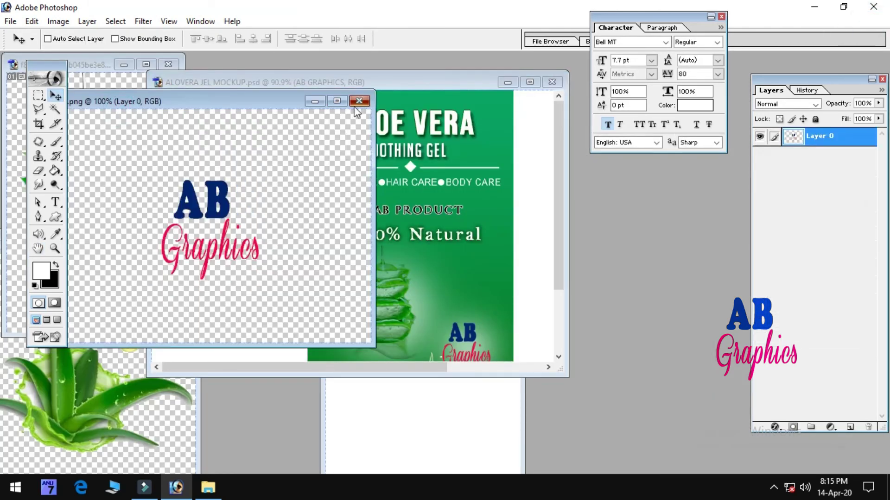
# Step: Close the extra image window without saving and browse the project folder for a file
pyautogui.click(167, 64)
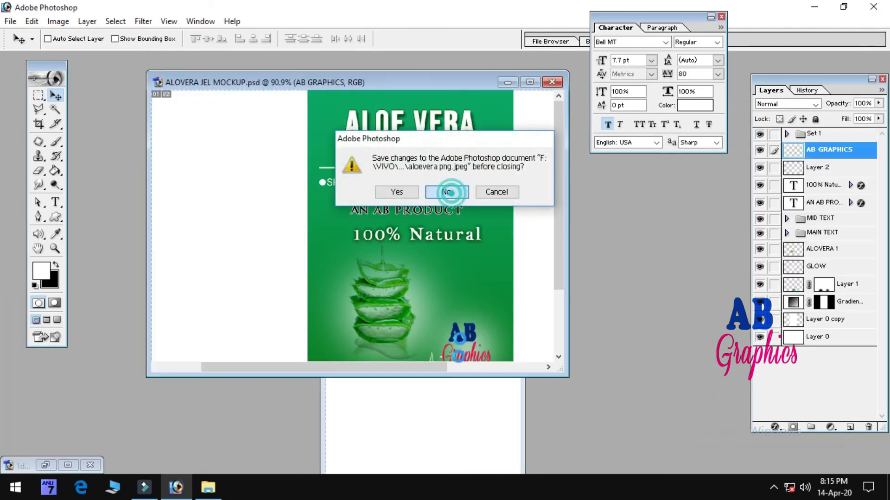
pyautogui.click(441, 194)
pyautogui.click(10, 21)
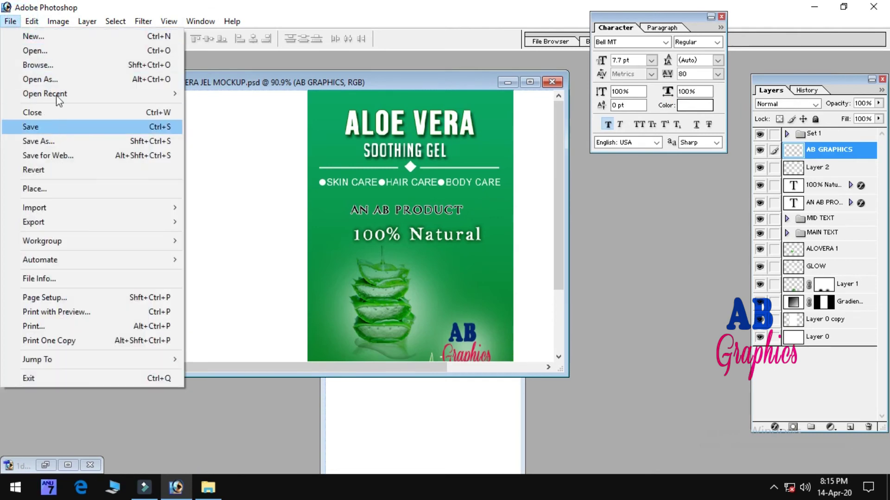
pyautogui.click(20, 52)
pyautogui.click(463, 292)
pyautogui.write('jare')
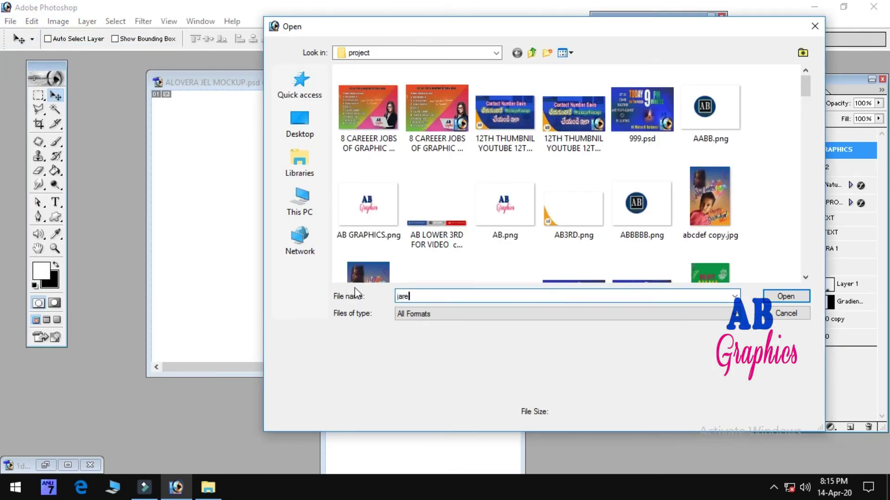
# Step: Open the blank jar image from the project folder
pyautogui.scroll(-5, 461, 236)
pyautogui.click(709, 149)
pyautogui.click(783, 296)
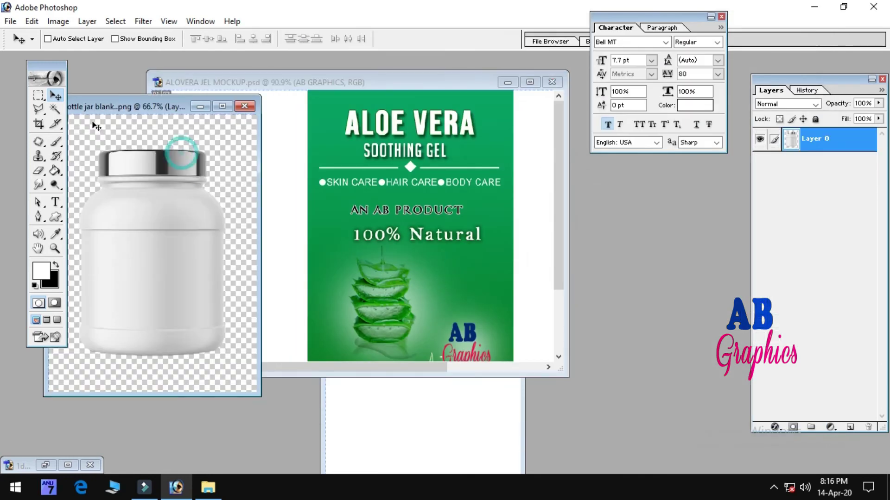
pyautogui.click(475, 232)
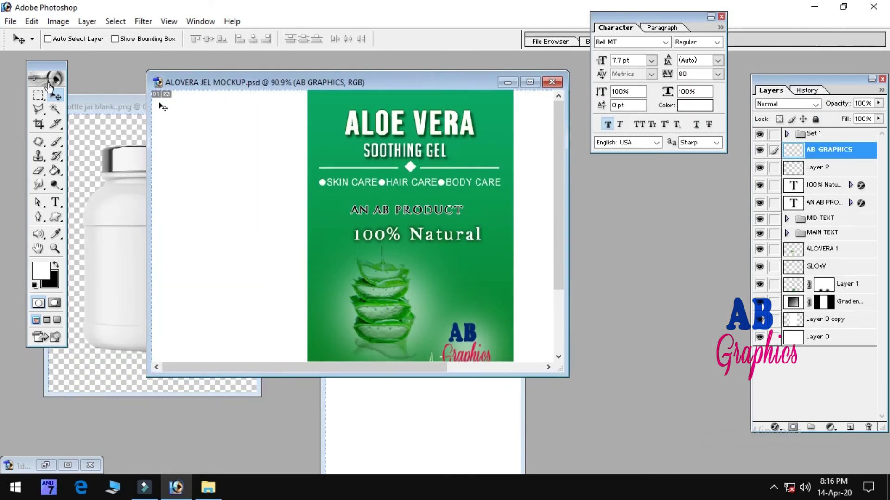
# Step: Open ALOVERA JEL MOCKUP copy.jpg and begin a new A4 document at 300 ppi
pyautogui.click(10, 21)
pyautogui.click(28, 51)
pyautogui.write('alo')
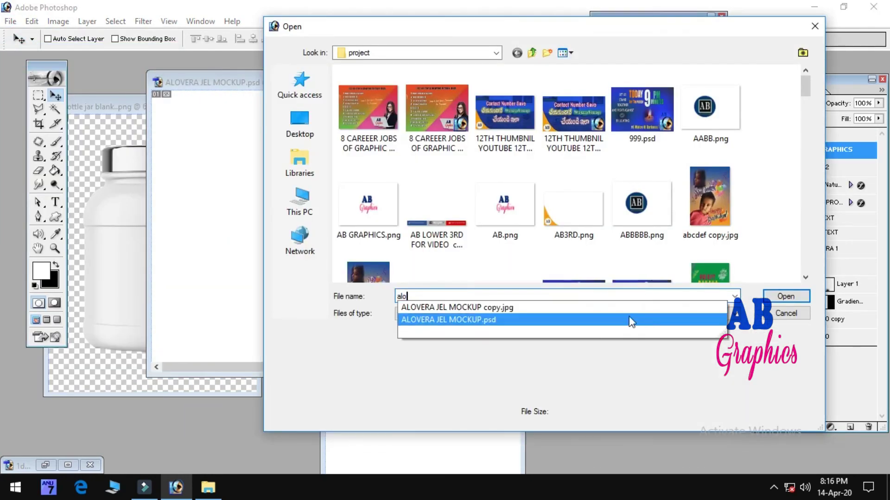
pyautogui.click(528, 307)
pyautogui.click(786, 296)
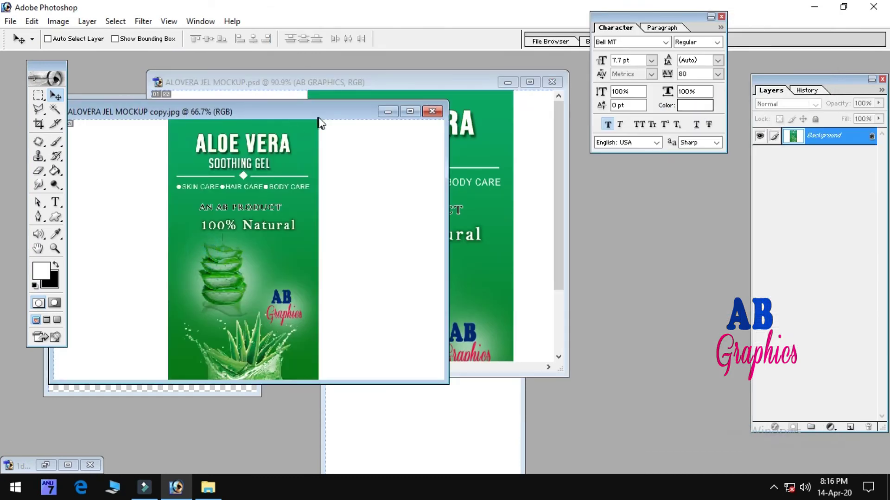
pyautogui.hotkey('ctrl', 'n')
pyautogui.click(435, 195)
# Step: Create the new A4 document
pyautogui.click(391, 285)
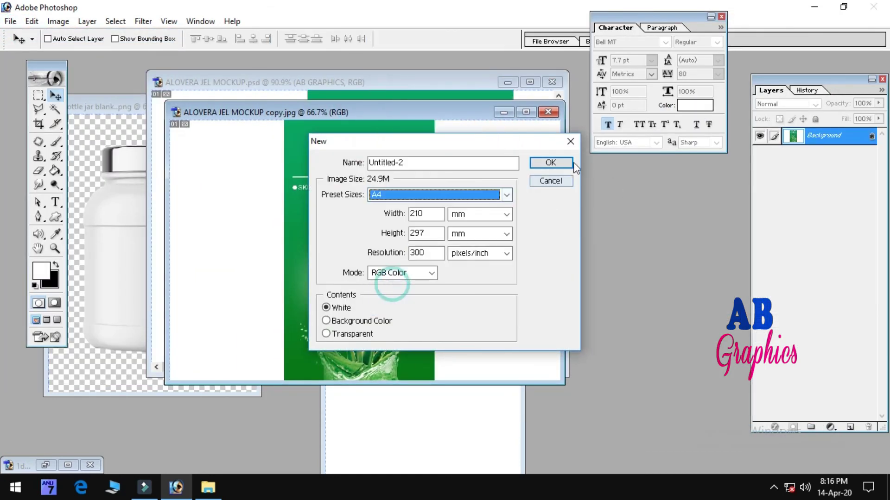
pyautogui.click(550, 162)
pyautogui.rightClick(159, 82)
pyautogui.click(30, 21)
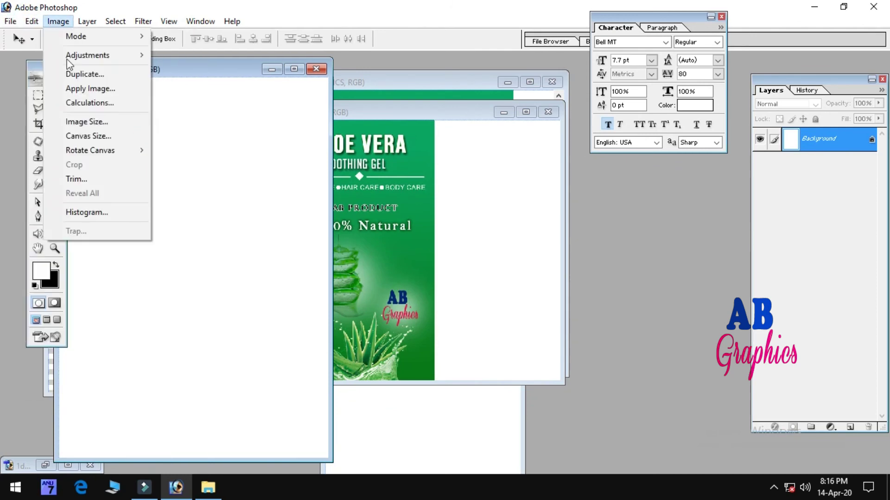
pyautogui.click(225, 159)
# Step: Drag the blank jar and the green label into the new document and maximize it
pyautogui.moveTo(246, 70); pyautogui.dragTo(377, 129)
pyautogui.click(148, 251)
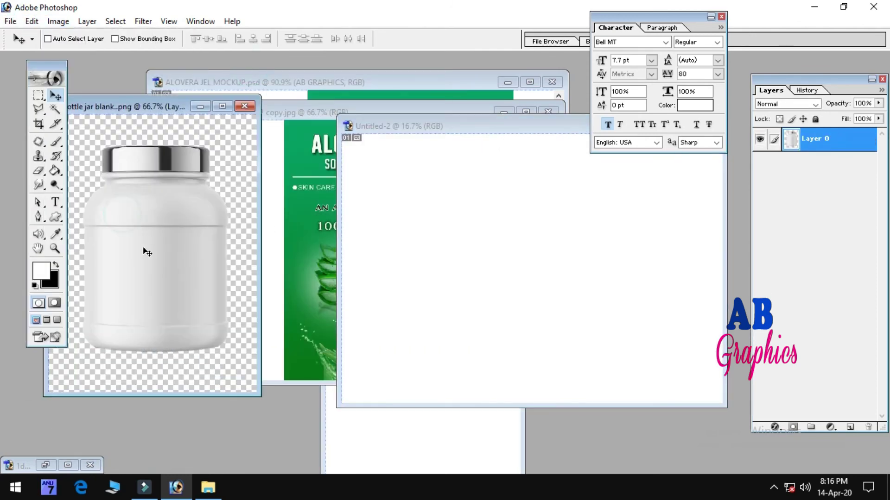
pyautogui.moveTo(147, 252); pyautogui.dragTo(440, 247)
pyautogui.click(310, 260)
pyautogui.moveTo(311, 260); pyautogui.dragTo(632, 241)
pyautogui.moveTo(550, 126); pyautogui.dragTo(367, 112)
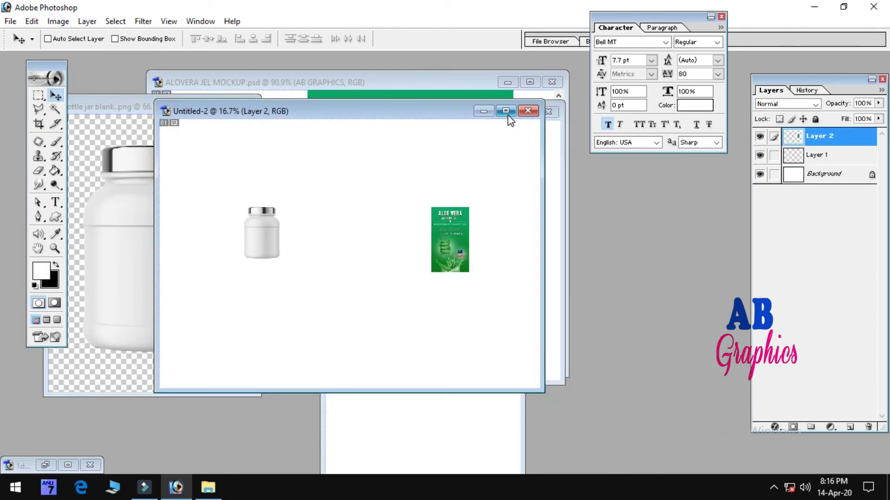
pyautogui.click(506, 111)
pyautogui.click(829, 155)
# Step: Enlarge the jar near the canvas centre and duplicate its layer
pyautogui.hotkey('ctrl', 't')
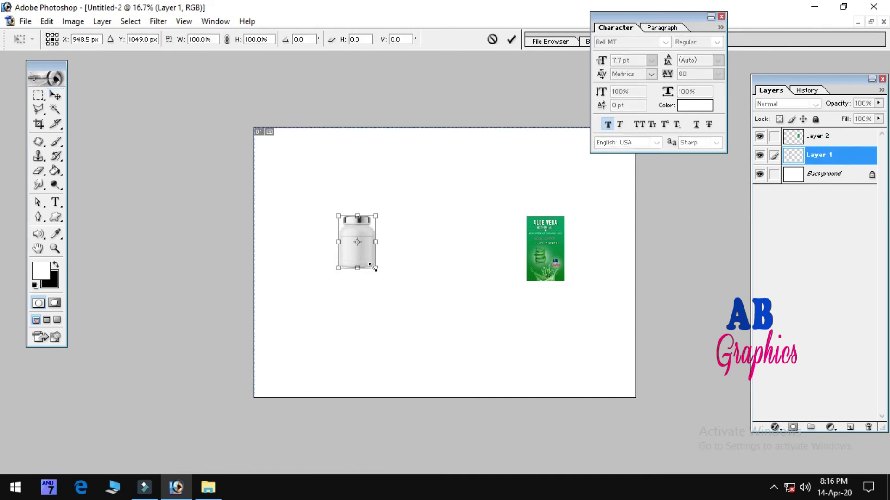
pyautogui.moveTo(377, 272); pyautogui.dragTo(439, 322)
pyautogui.press('Return')
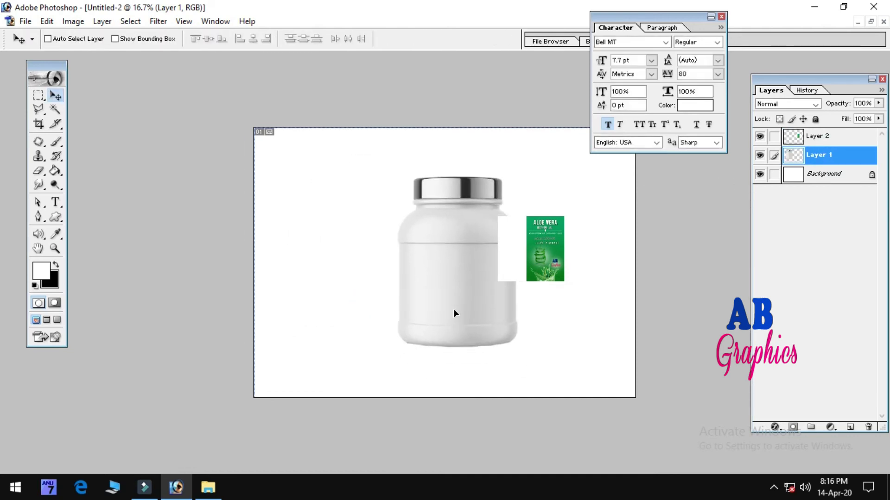
pyautogui.hotkey('ctrl', 'j')
# Step: Scale and position the green label over the jar body
pyautogui.click(820, 136)
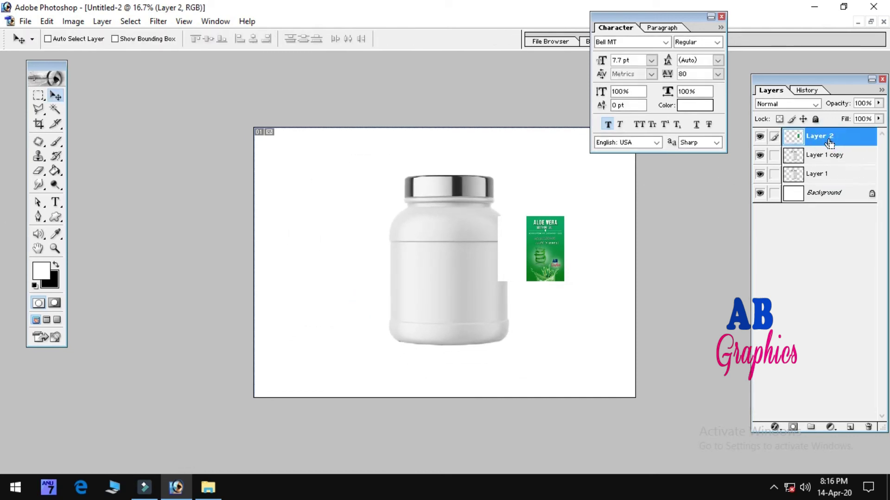
pyautogui.hotkey('ctrl', 't')
pyautogui.moveTo(597, 283); pyautogui.dragTo(633, 312)
pyautogui.moveTo(461, 272); pyautogui.dragTo(365, 306)
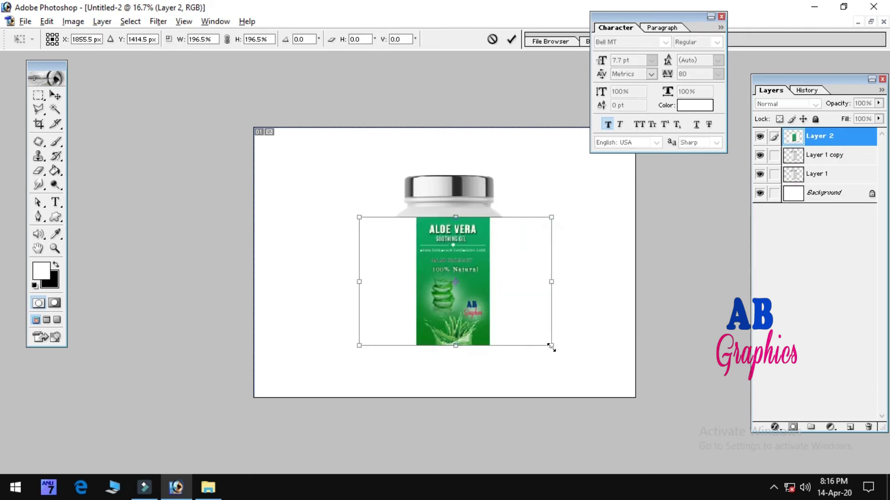
pyautogui.moveTo(550, 345); pyautogui.dragTo(523, 332)
pyautogui.moveTo(524, 290)
pyautogui.mouseDown()
pyautogui.moveTo(612, 290)
pyautogui.moveTo(520, 287)
pyautogui.mouseUp()
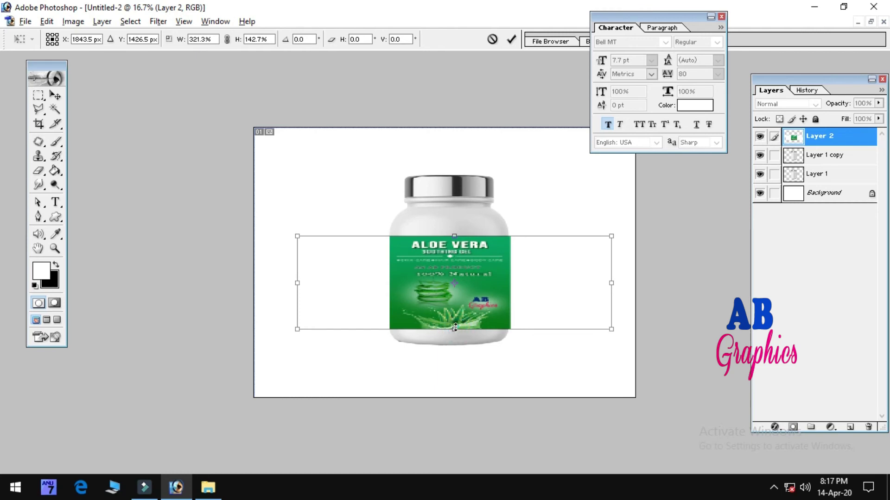
pyautogui.moveTo(454, 335); pyautogui.dragTo(454, 350)
pyautogui.hotkey('ctrl', '+')
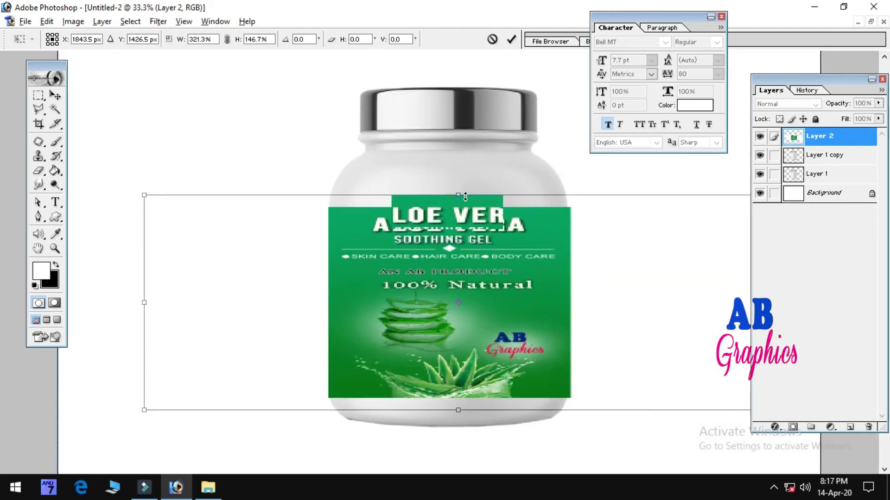
pyautogui.moveTo(474, 241); pyautogui.dragTo(470, 235)
pyautogui.press('Return')
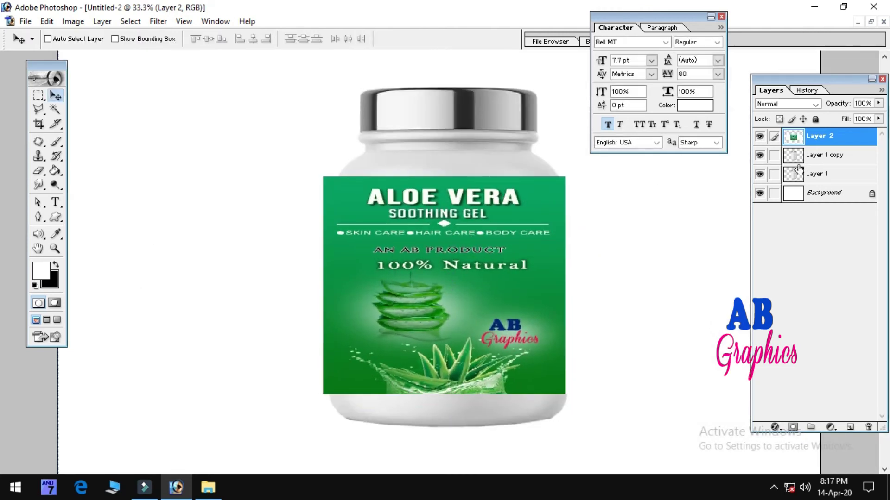
# Step: Move the jar copy above the label and set it to Darken blending
pyautogui.moveTo(820, 155); pyautogui.dragTo(817, 132)
pyautogui.click(809, 155)
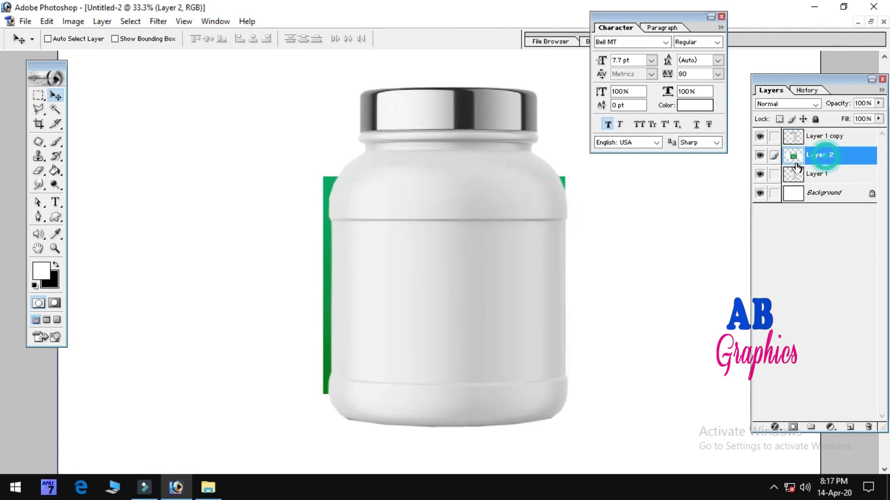
pyautogui.click(820, 137)
pyautogui.click(788, 104)
pyautogui.click(780, 139)
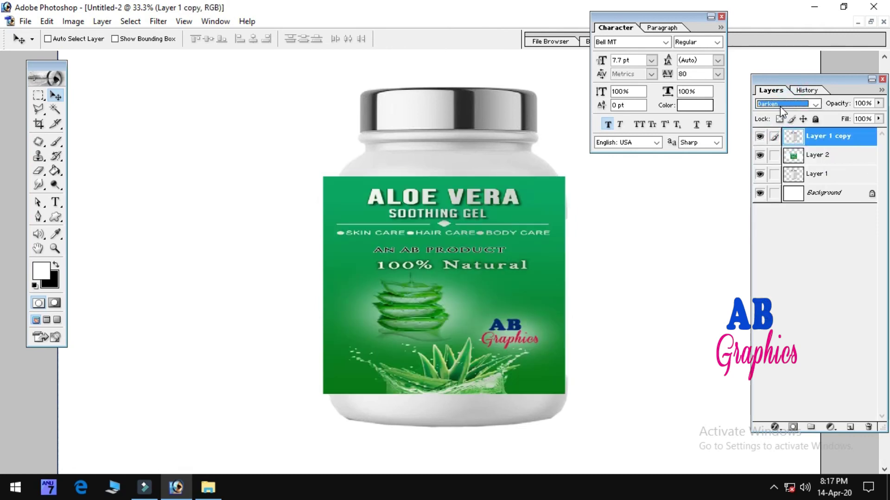
# Step: Squash the label to fit the jar body and mask it to the jar's outline
pyautogui.click(815, 155)
pyautogui.hotkey('ctrl', 't')
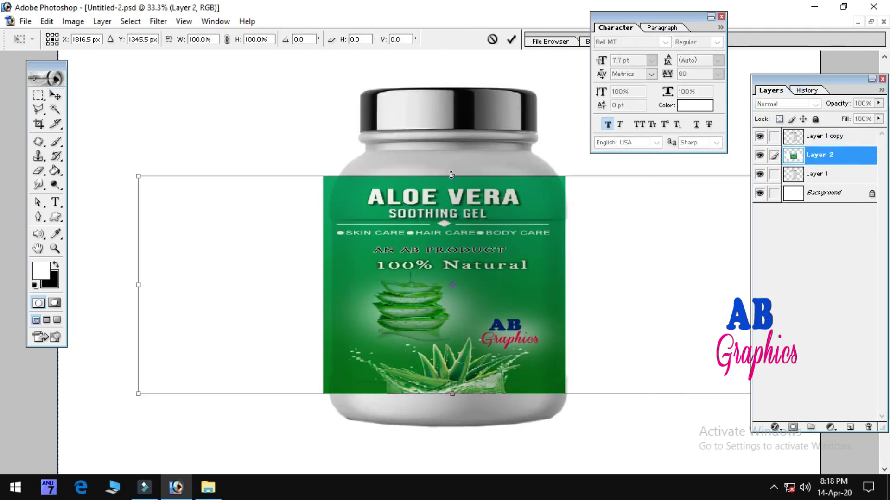
pyautogui.moveTo(452, 176); pyautogui.dragTo(452, 241)
pyautogui.moveTo(472, 289); pyautogui.dragTo(475, 268)
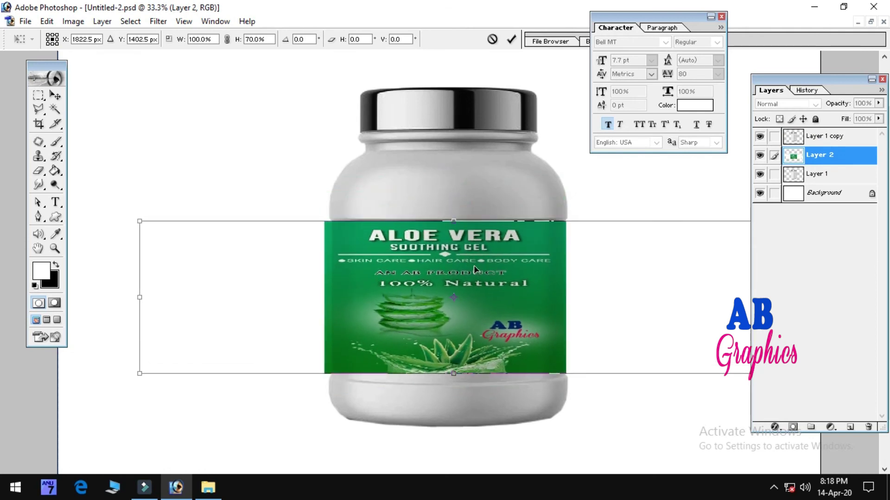
pyautogui.moveTo(453, 373); pyautogui.dragTo(453, 383)
pyautogui.press('Return')
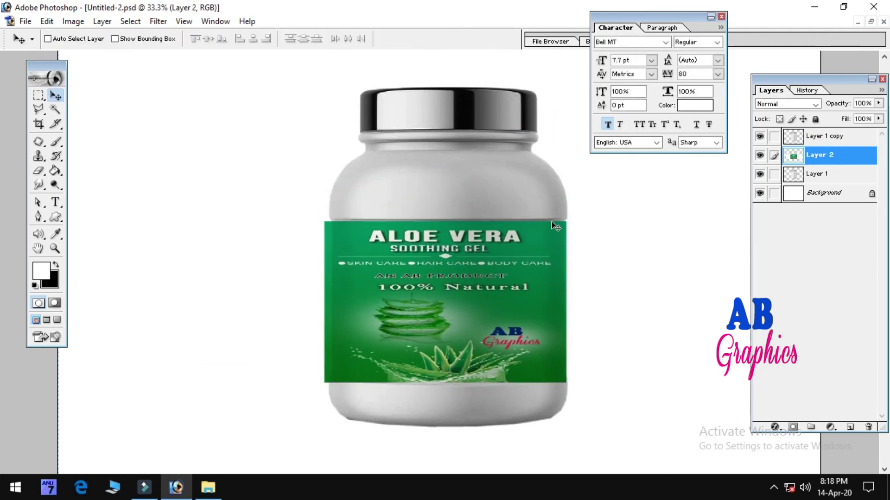
pyautogui.hotkey('ctrl', 't')
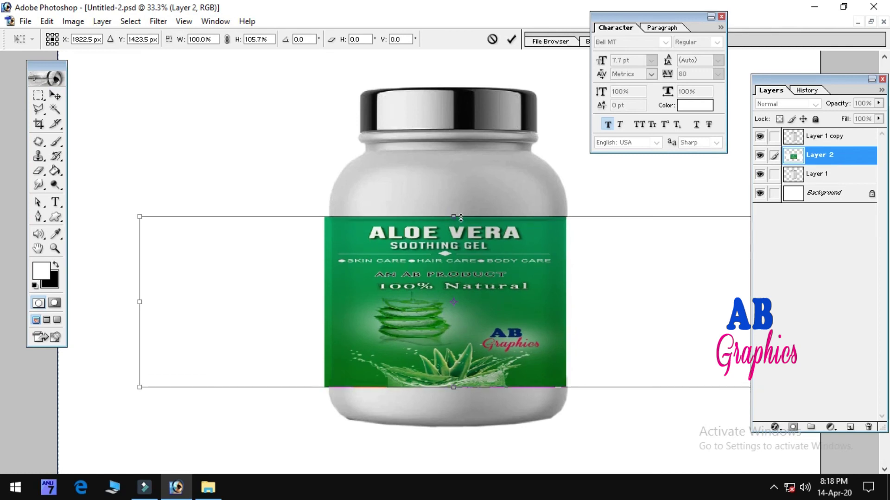
pyautogui.press('Return')
pyautogui.keyDown('ctrl'); pyautogui.click(792, 174); pyautogui.keyUp('ctrl')
pyautogui.click(792, 427)
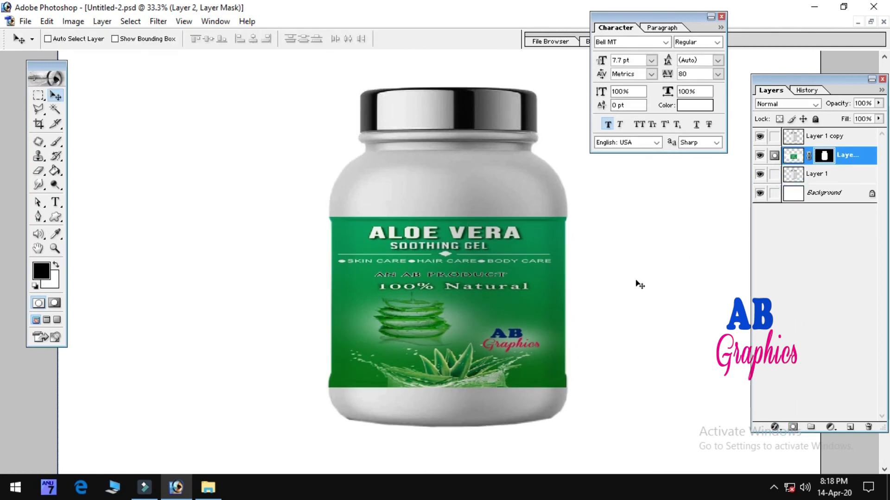
# Step: Open the Save As window, then close it without saving
pyautogui.scroll(-2, 638, 284)
pyautogui.scroll(2, 642, 293)
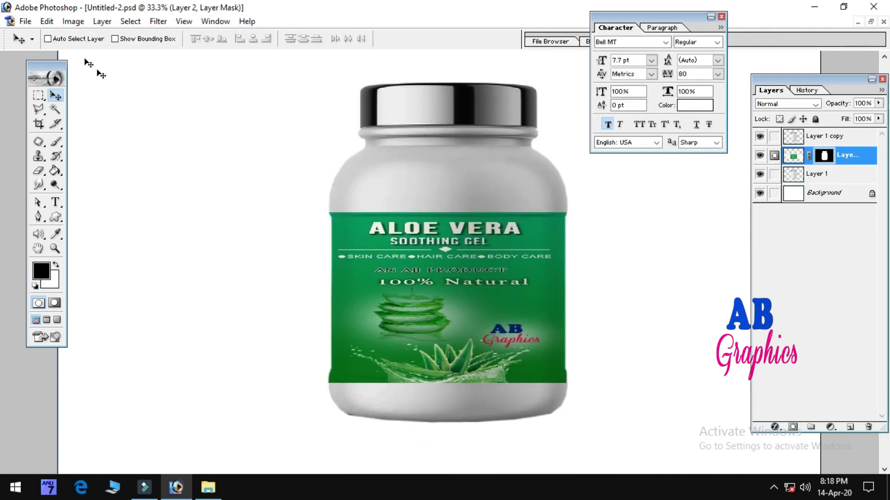
pyautogui.click(25, 22)
pyautogui.click(65, 137)
pyautogui.click(790, 274)
pyautogui.scroll(-2, 477, 174)
pyautogui.scroll(-1, 477, 174)
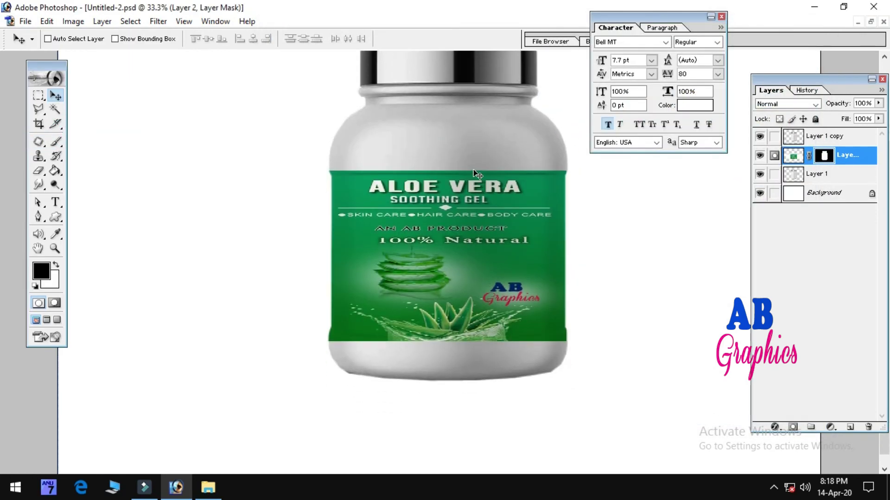
# Step: Save the jar mockup in JPEG format, accepting the default JPEG quality options
pyautogui.click(25, 22)
pyautogui.click(66, 137)
pyautogui.click(430, 275)
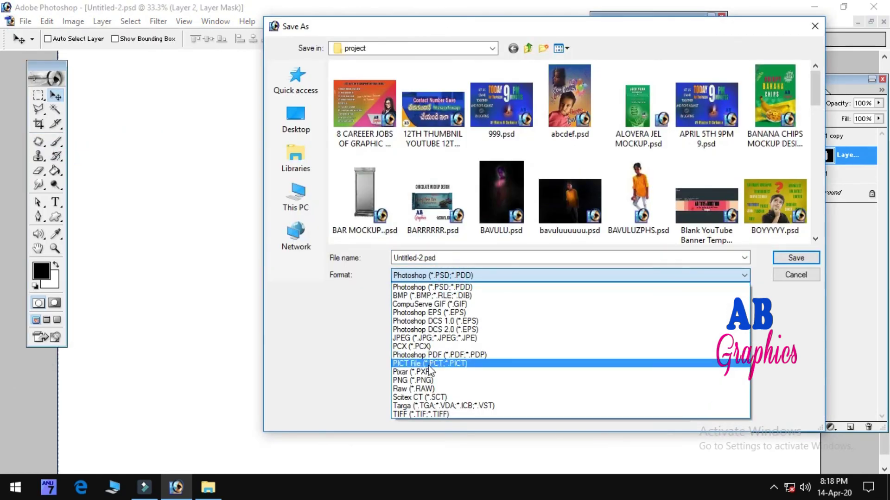
pyautogui.click(417, 338)
pyautogui.click(795, 257)
pyautogui.click(535, 154)
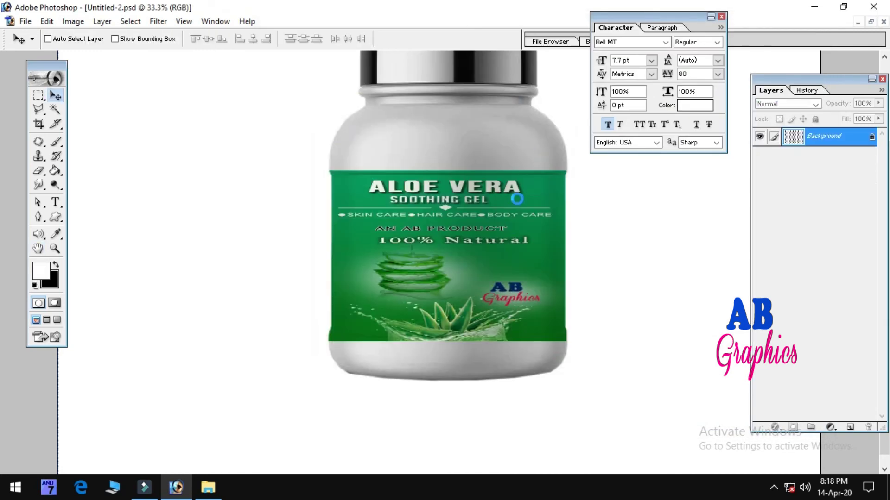
# Step: Bring up a preview showing the finished Aloe Vera label artwork
pyautogui.click(773, 486)
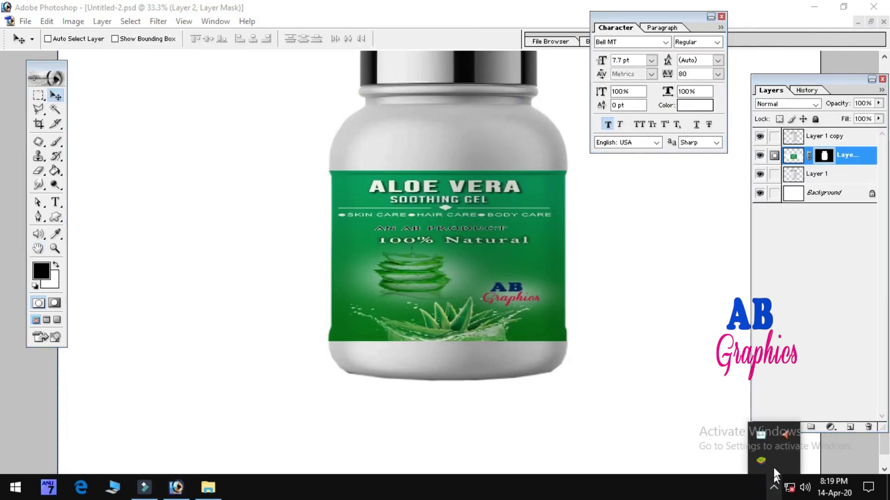
pyautogui.rightClick(783, 435)
pyautogui.click(735, 391)
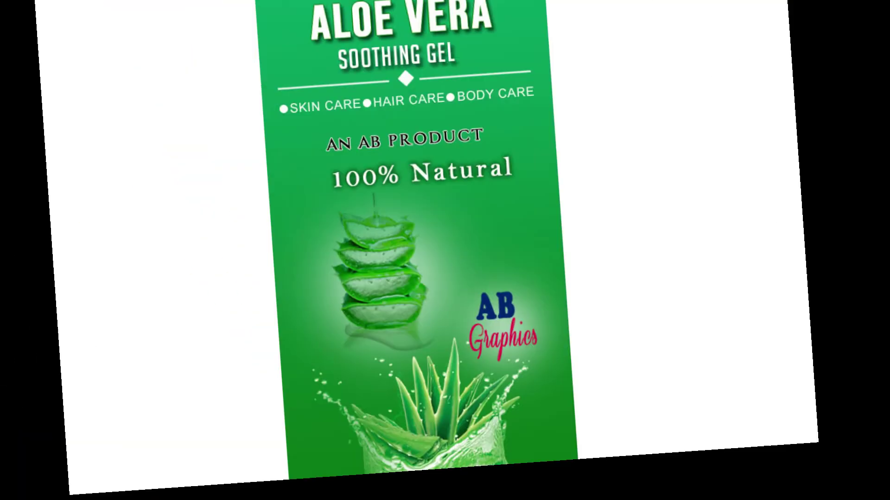